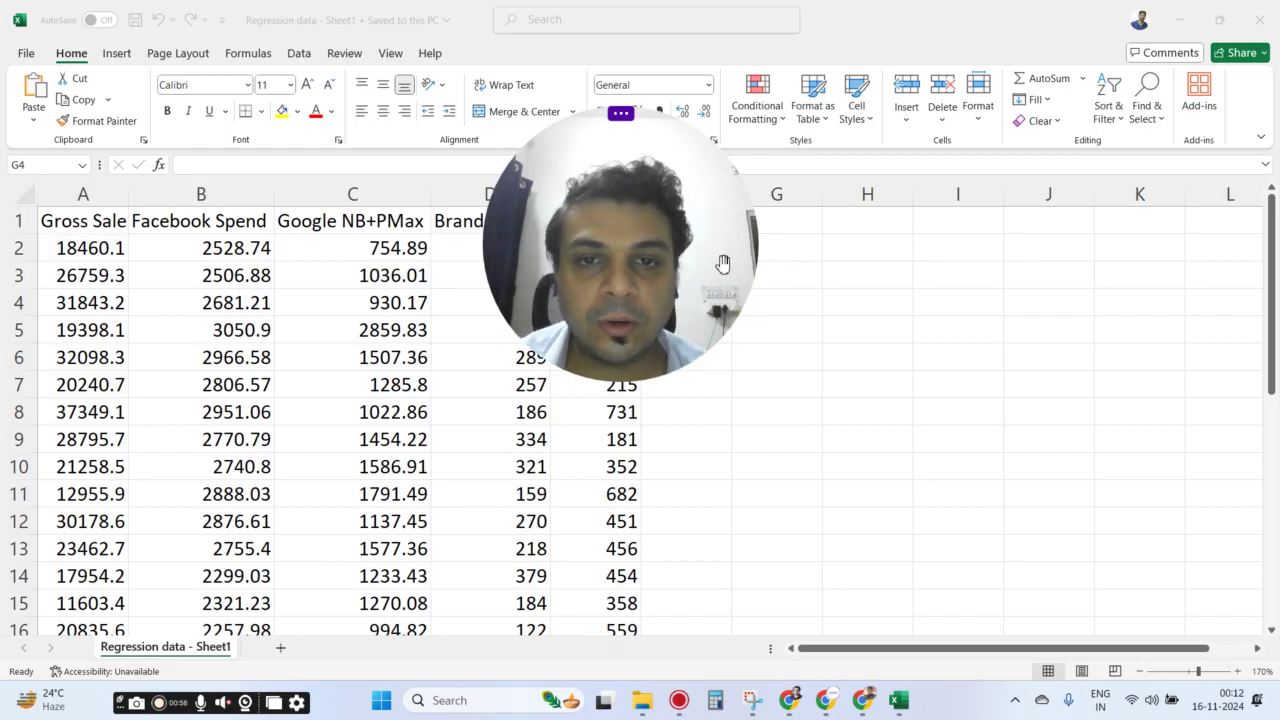
# Examine the dataset's column headers: Gross Sale, Facebook Spend, Google NB+PMax, Brand Search and Video.
pyautogui.moveTo(722, 254); pyautogui.dragTo(930, 142)
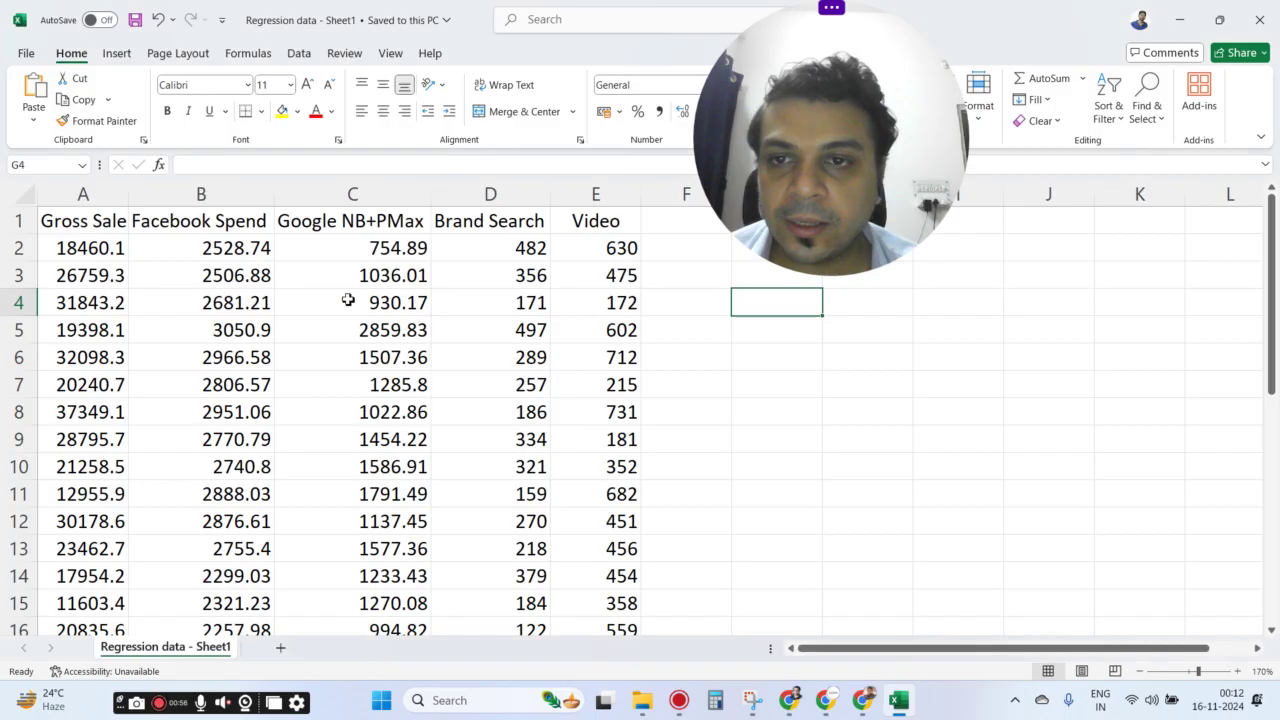
pyautogui.click(106, 220)
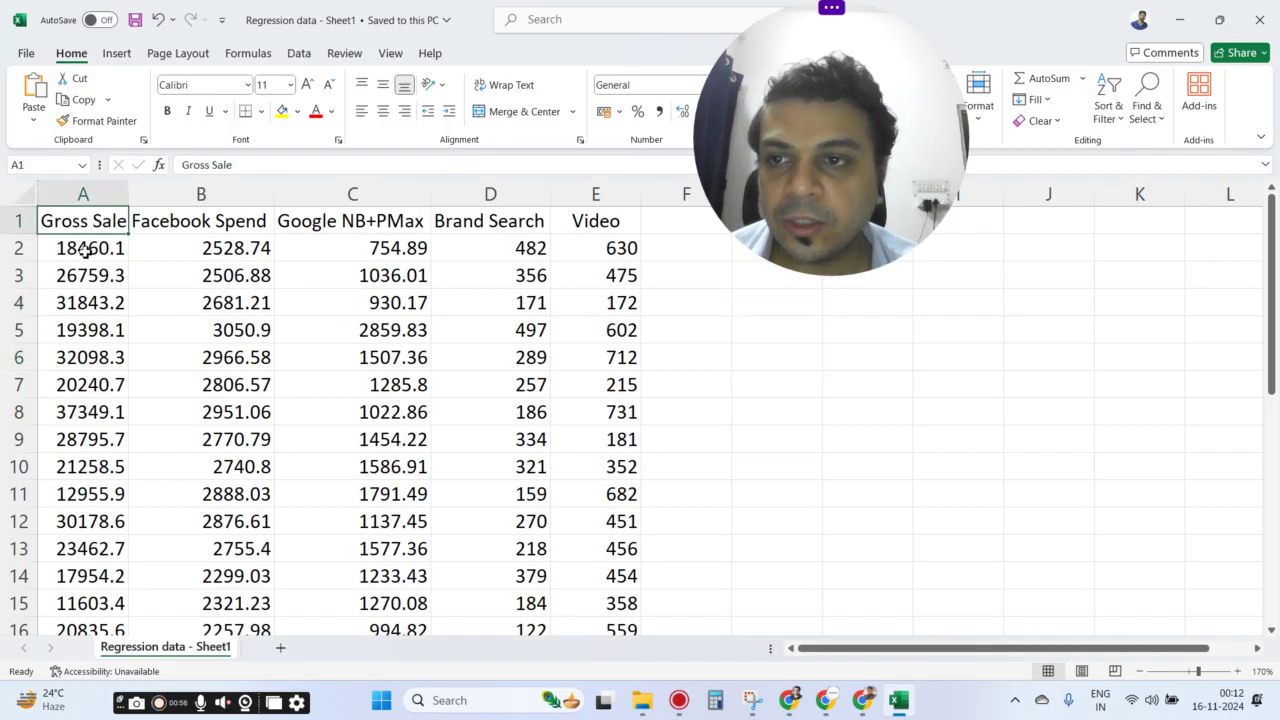
pyautogui.click(185, 226)
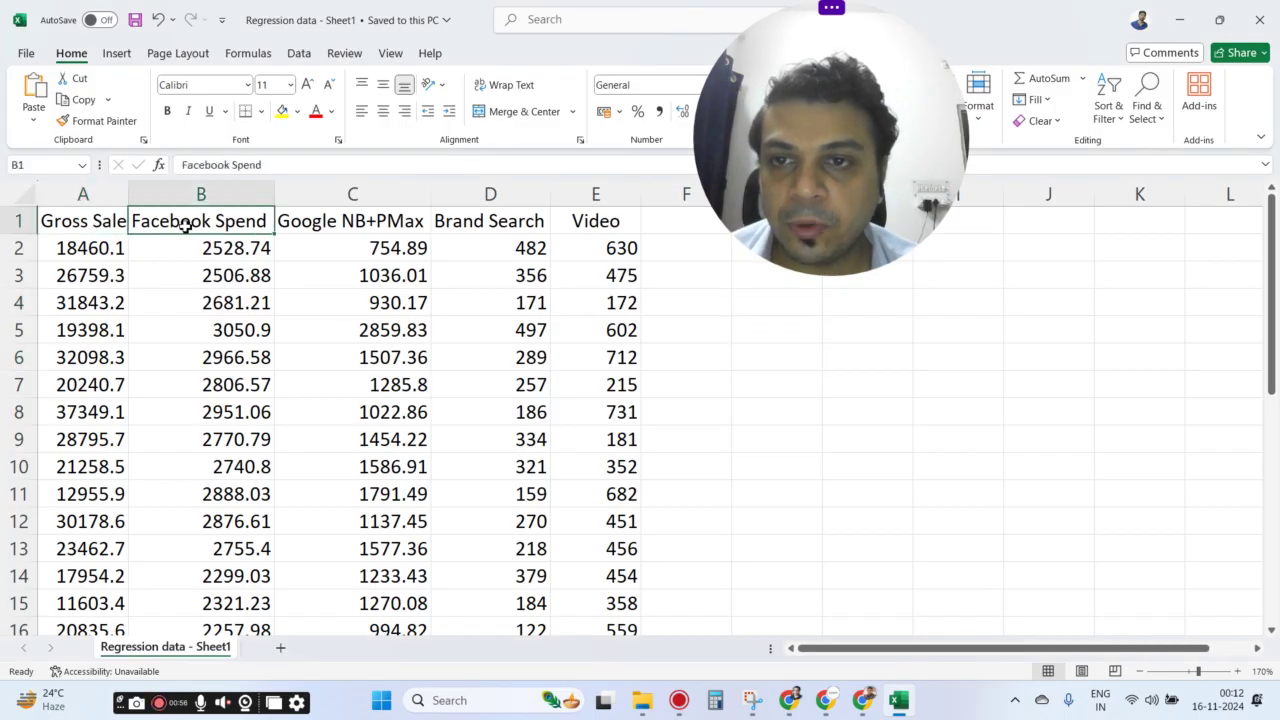
pyautogui.click(350, 227)
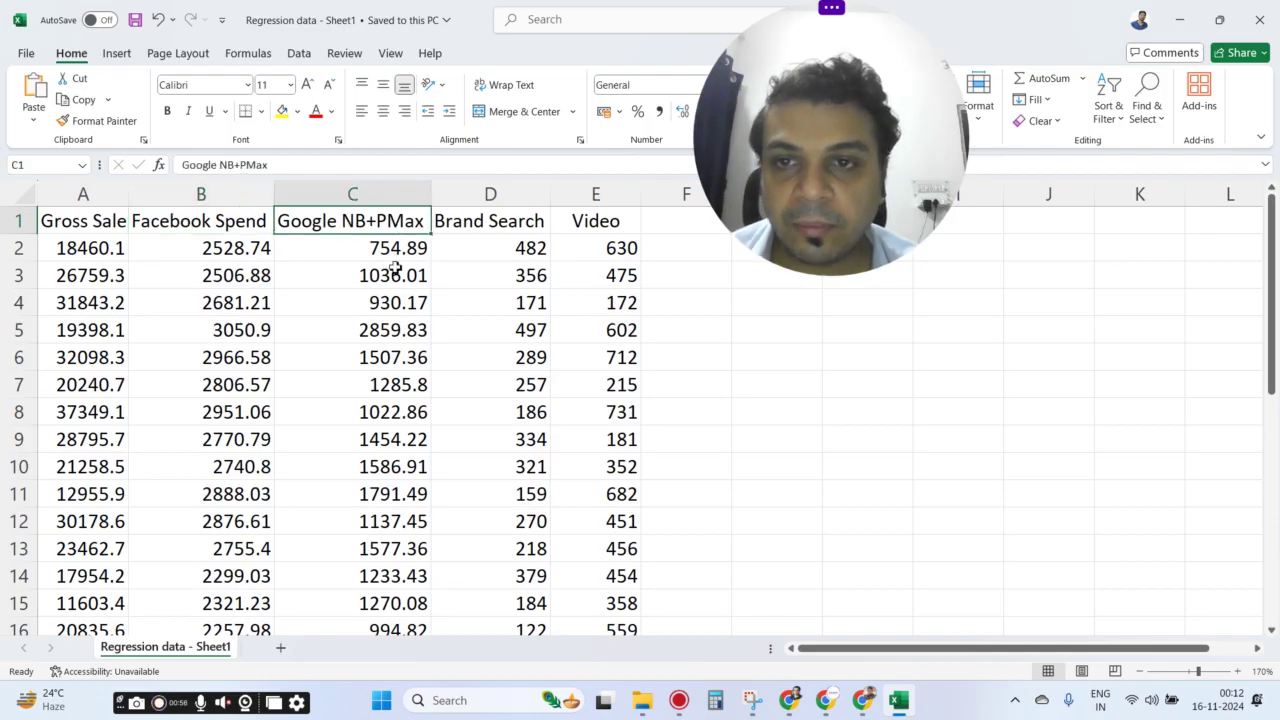
pyautogui.click(505, 224)
pyautogui.click(383, 226)
pyautogui.click(462, 226)
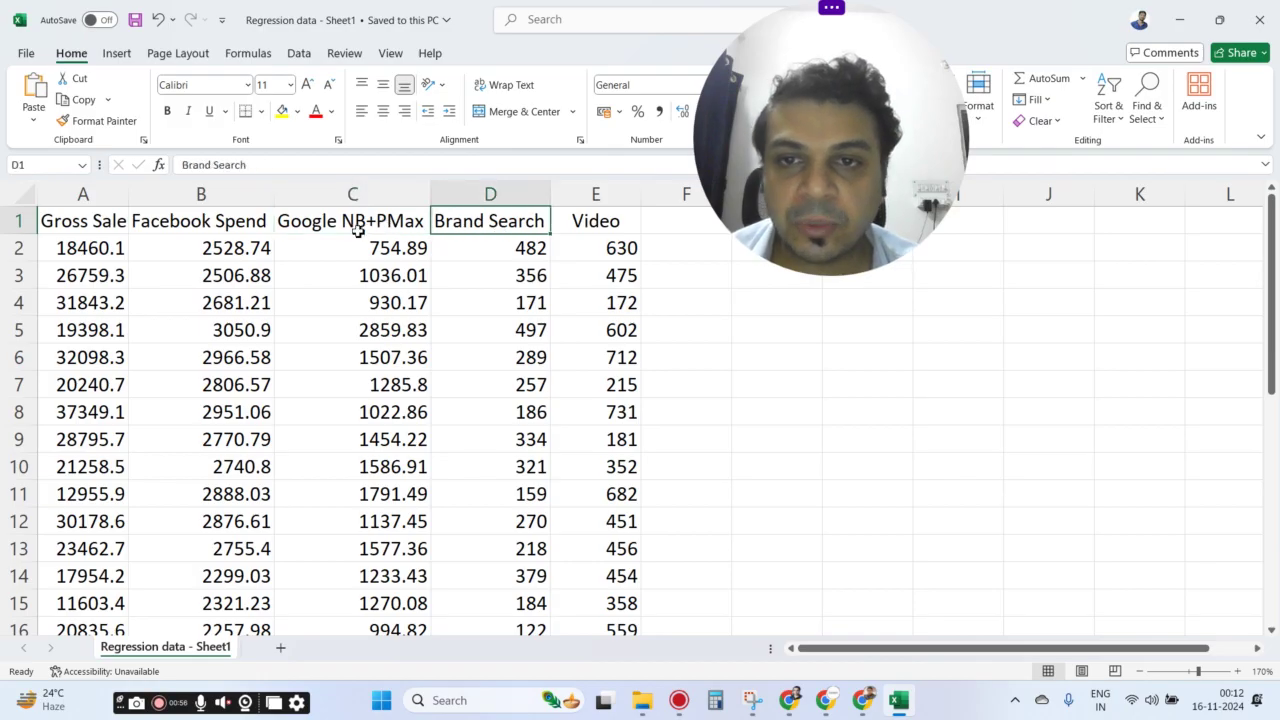
pyautogui.click(354, 228)
pyautogui.moveTo(826, 177)
pyautogui.mouseDown()
pyautogui.moveTo(771, 171)
pyautogui.moveTo(806, 171)
pyautogui.mouseUp()
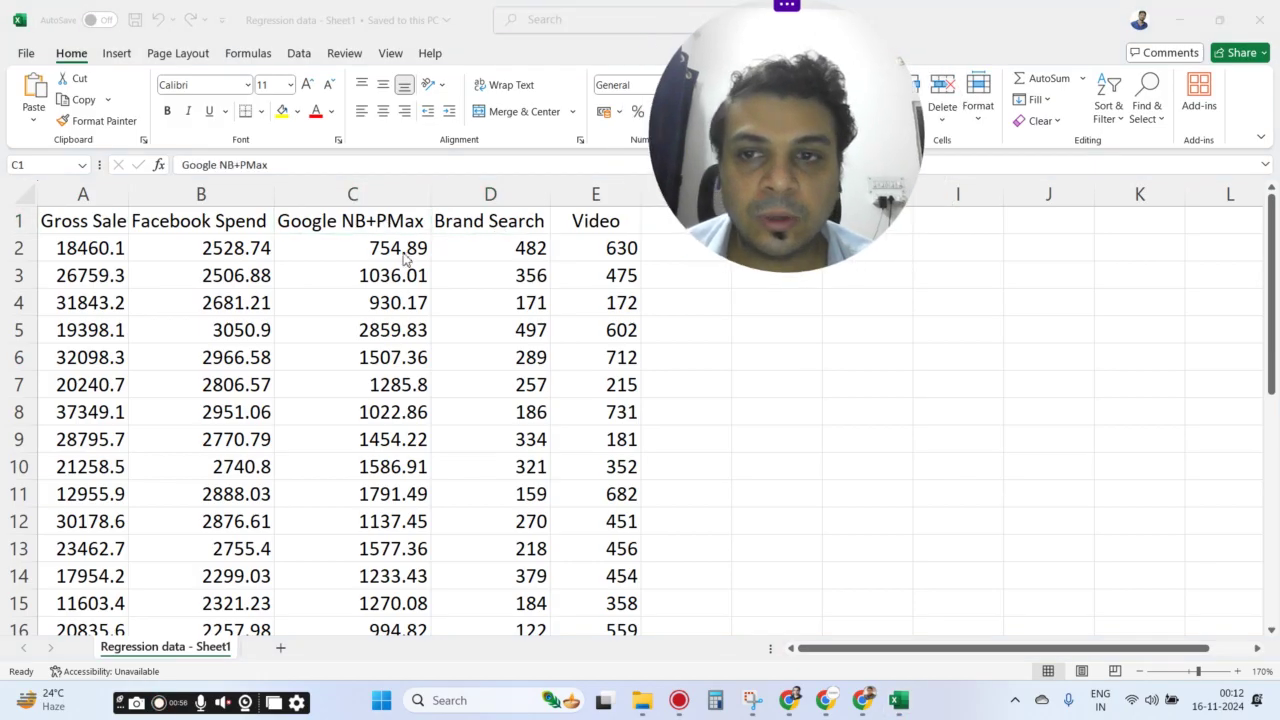
pyautogui.click(355, 217)
pyautogui.click(485, 226)
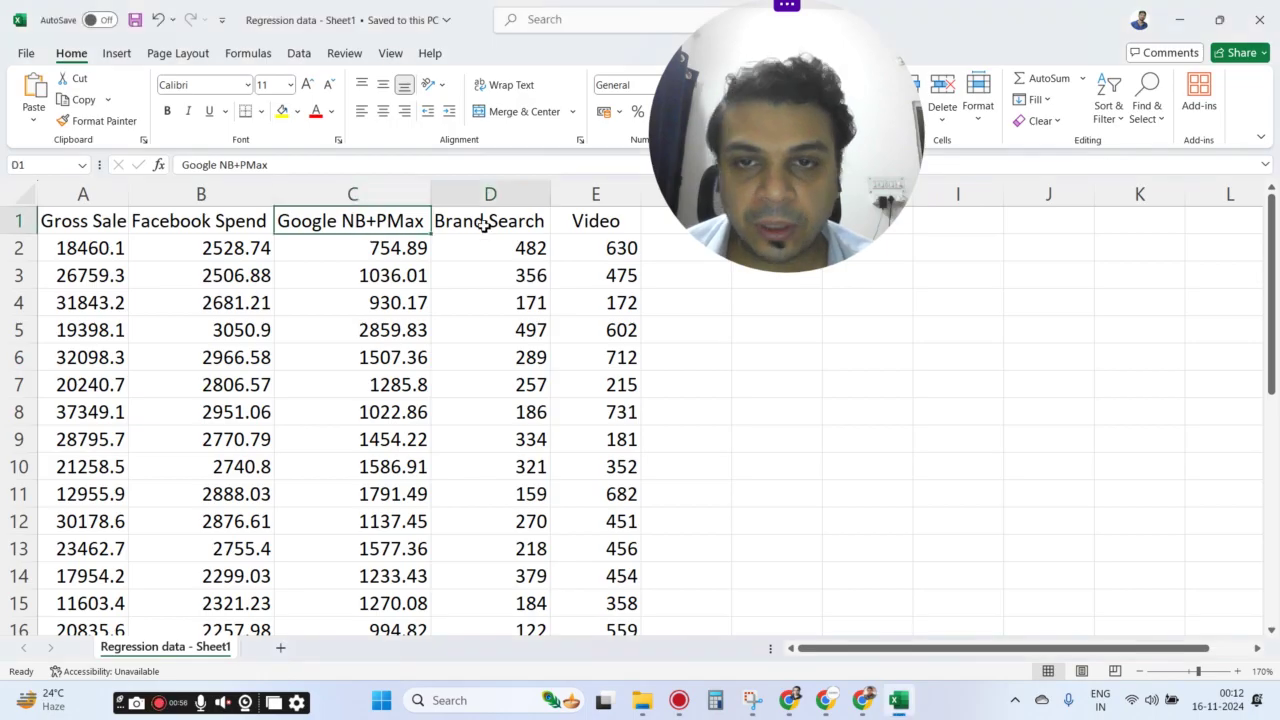
pyautogui.click(614, 225)
# Review the four marketing channel columns from Facebook Spend through Video, as a block and header by header.
pyautogui.moveTo(190, 205); pyautogui.dragTo(600, 212)
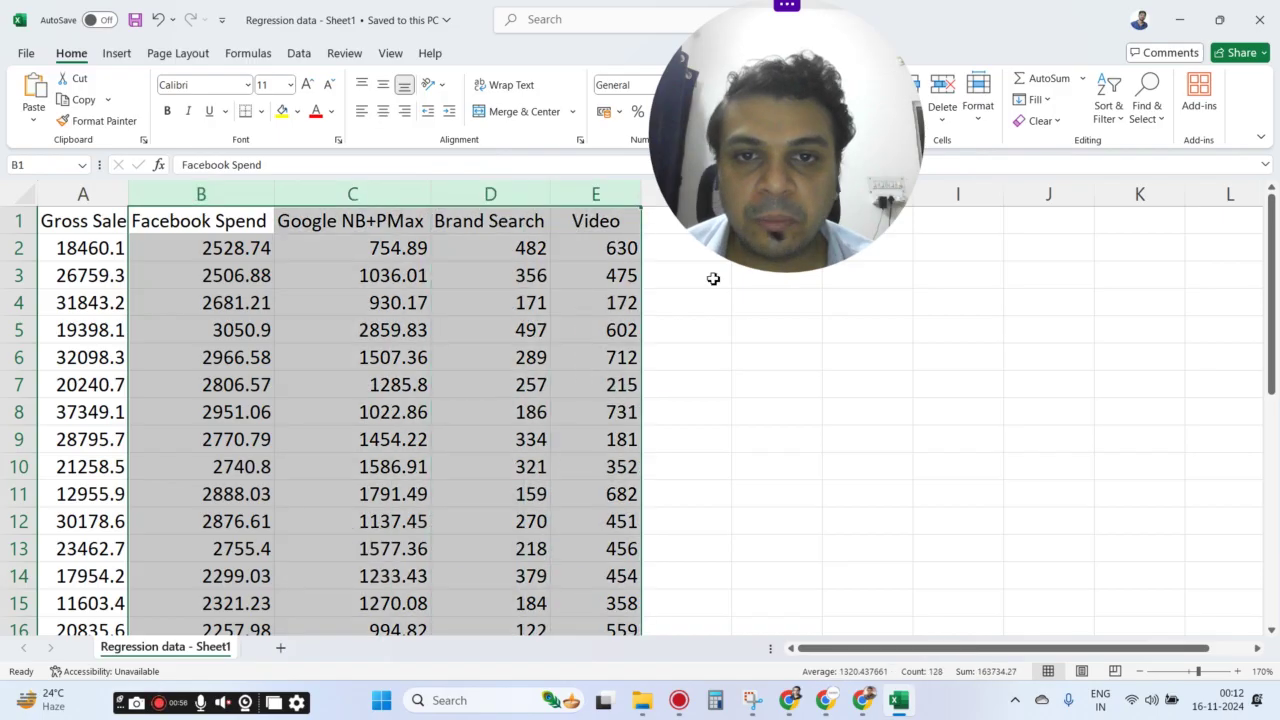
pyautogui.click(686, 275)
pyautogui.click(189, 228)
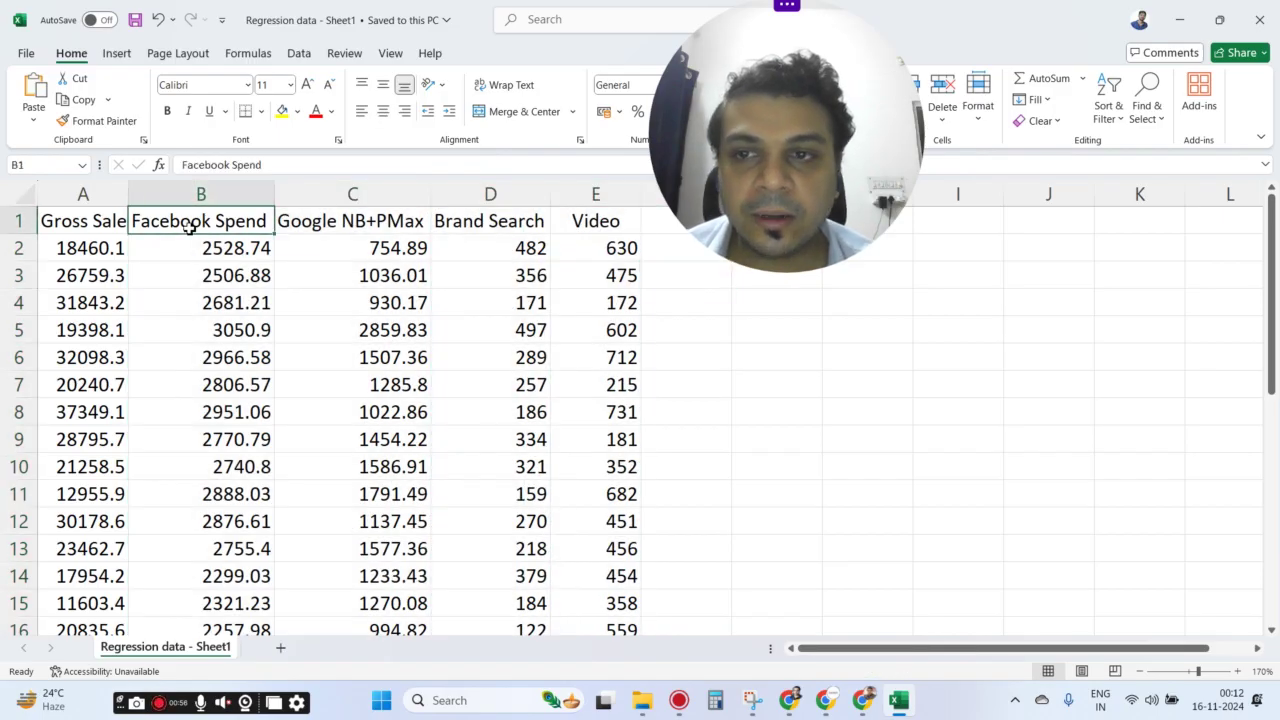
pyautogui.click(330, 222)
pyautogui.click(500, 243)
pyautogui.click(597, 229)
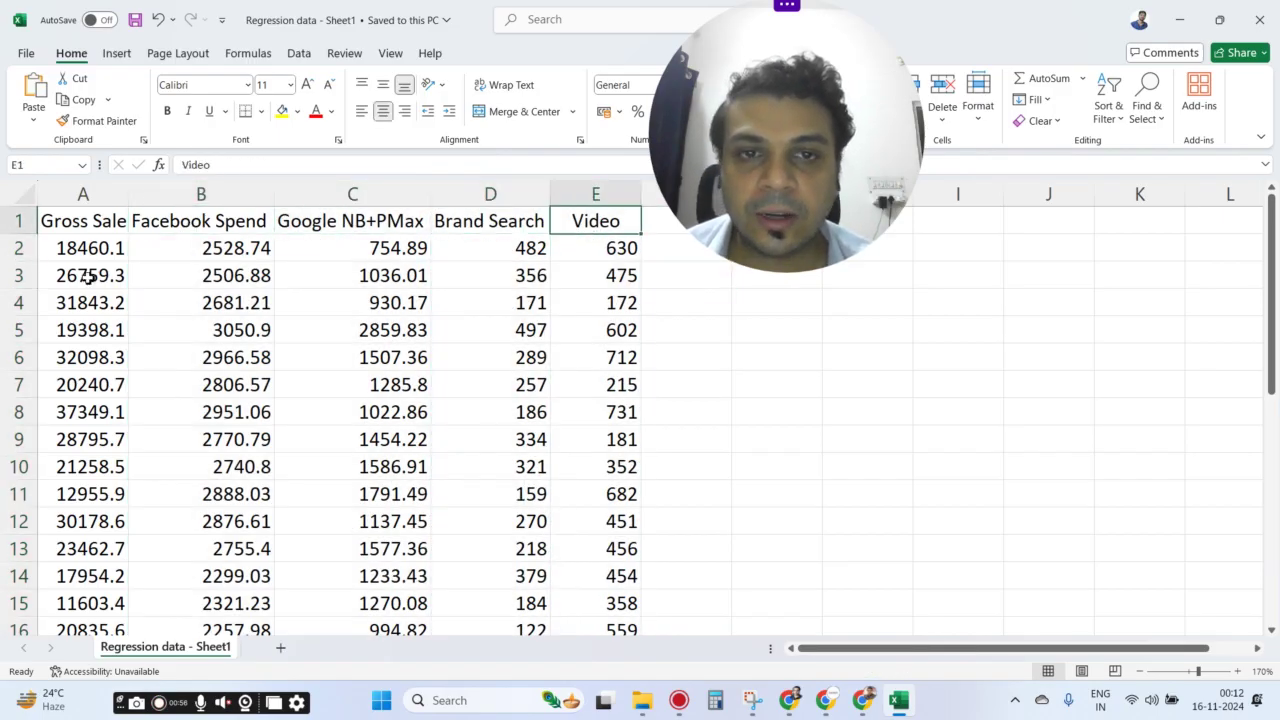
pyautogui.moveTo(167, 198); pyautogui.dragTo(600, 215)
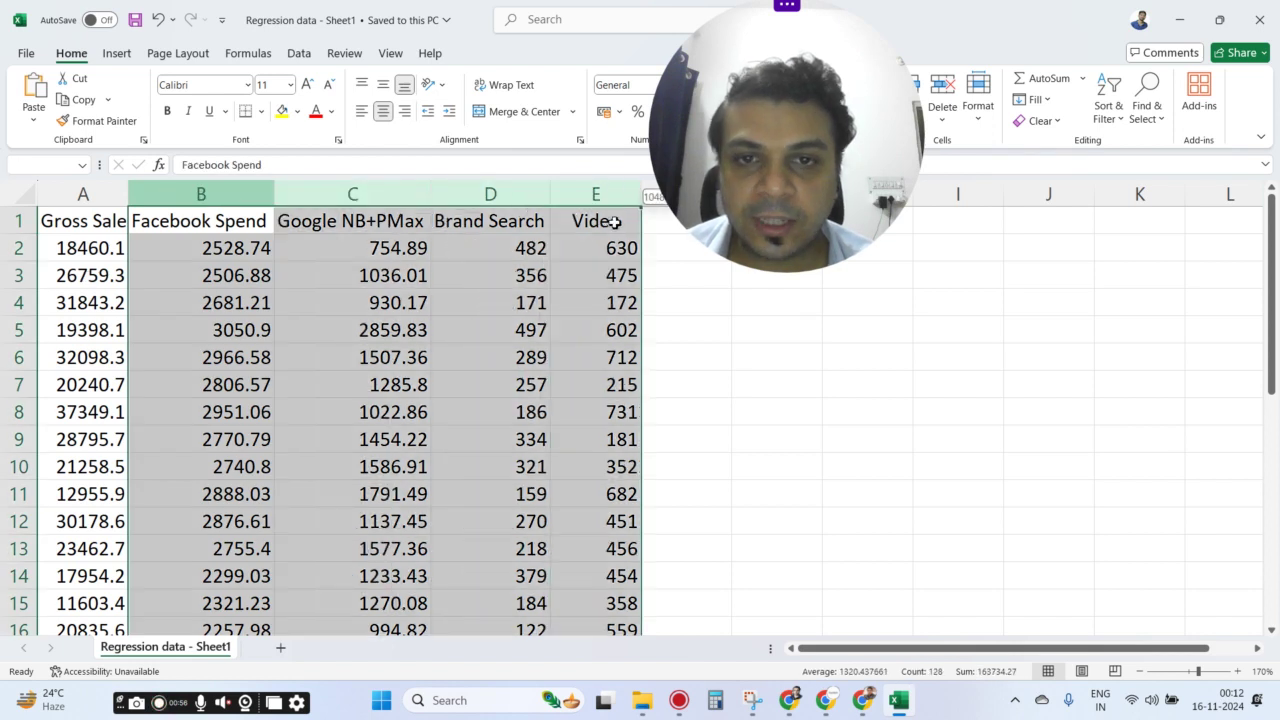
pyautogui.click(690, 335)
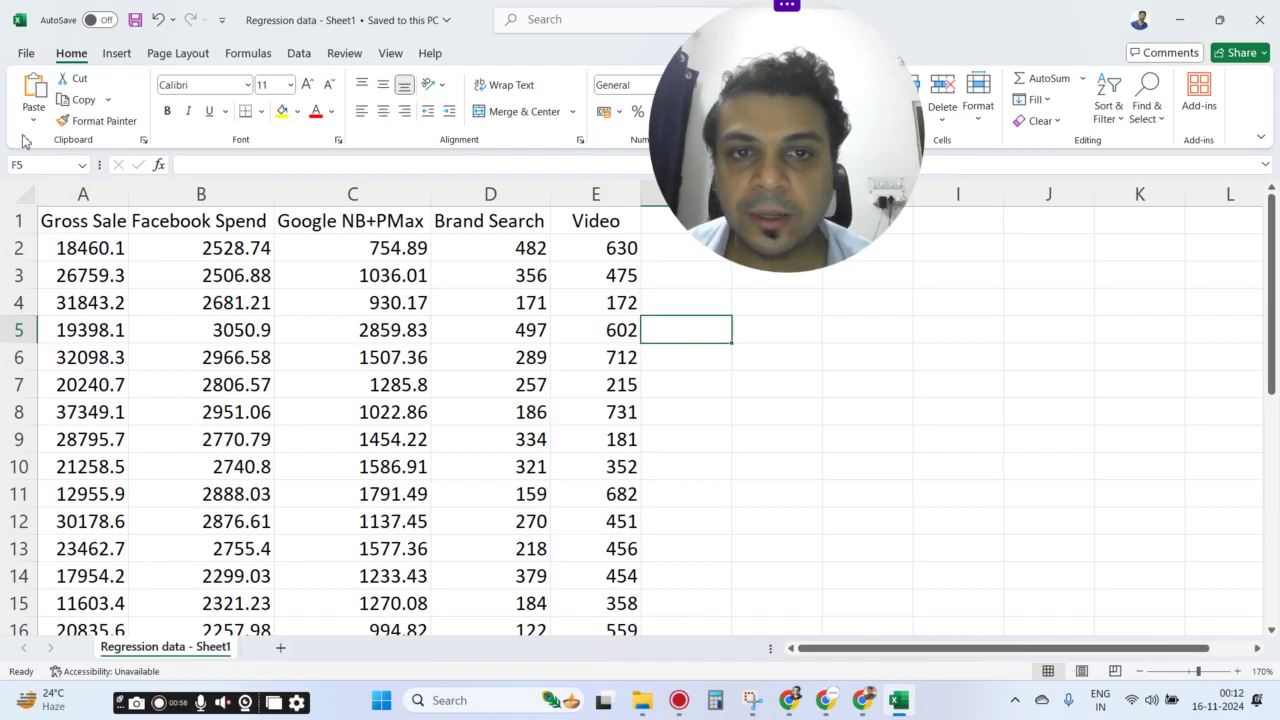
# Compare the Gross Sale column with the channel headers and first data row from Facebook Spend to Video.
pyautogui.click(222, 222)
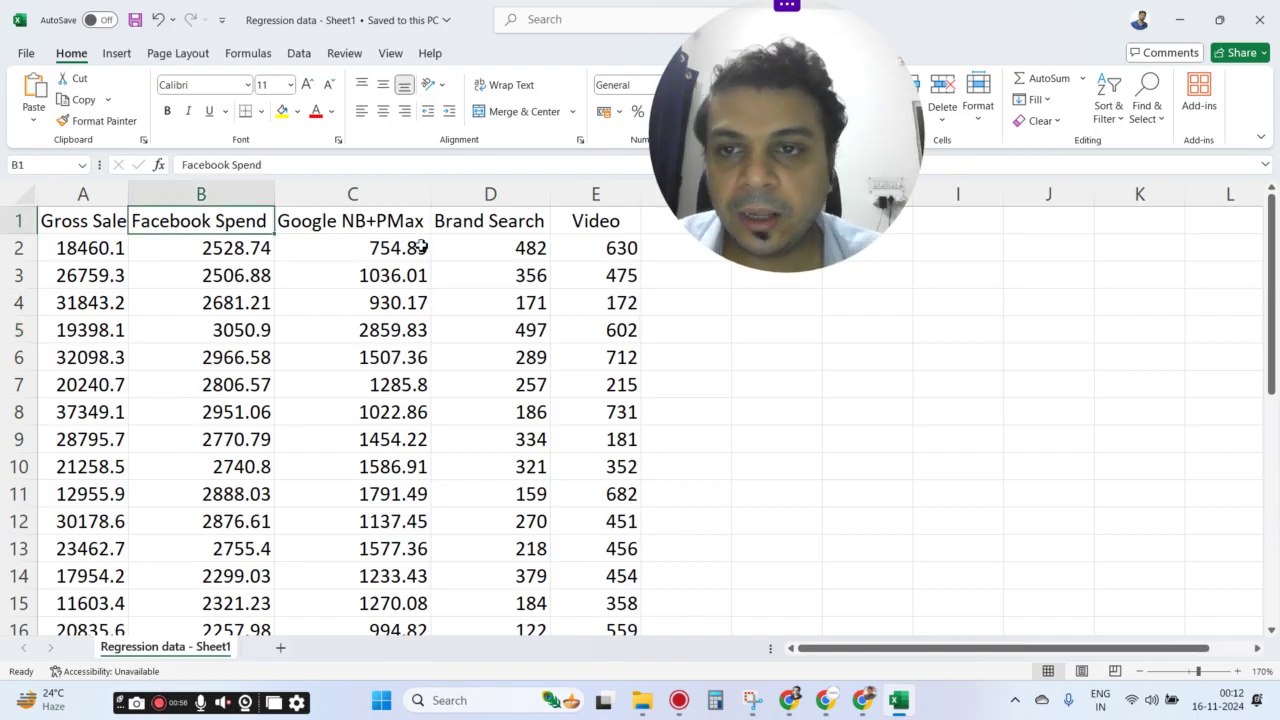
pyautogui.click(84, 224)
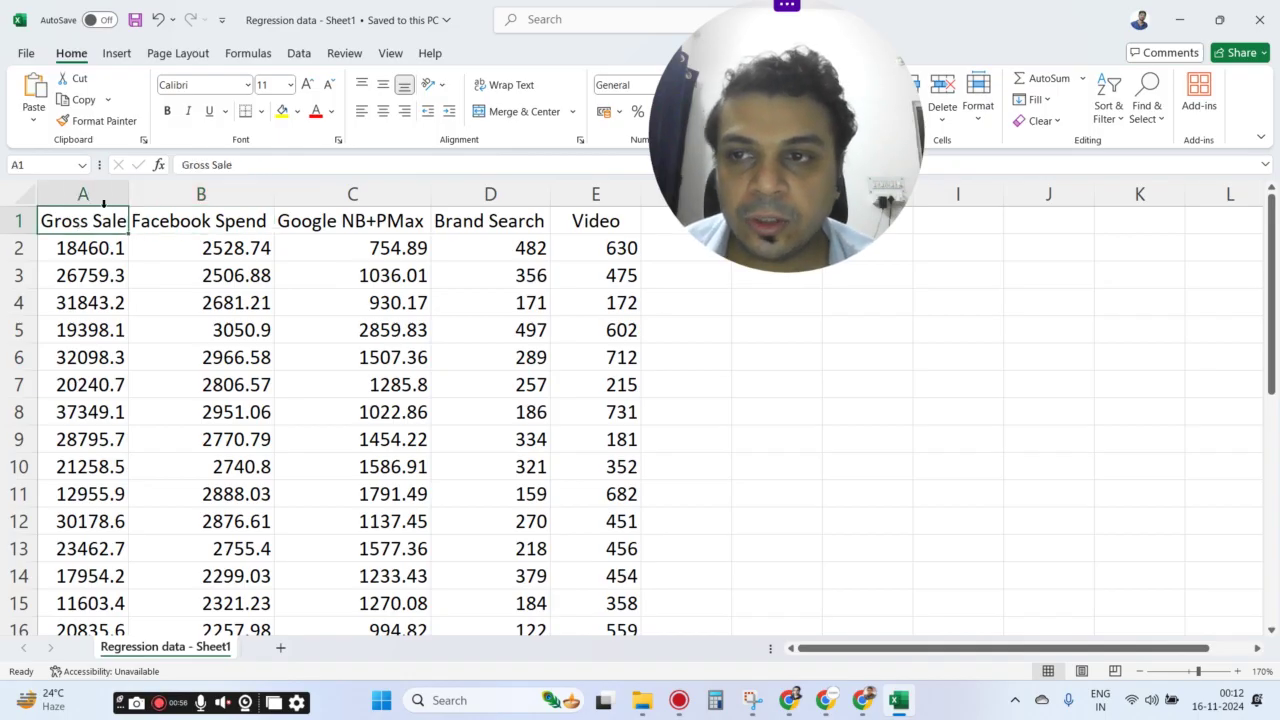
pyautogui.click(88, 194)
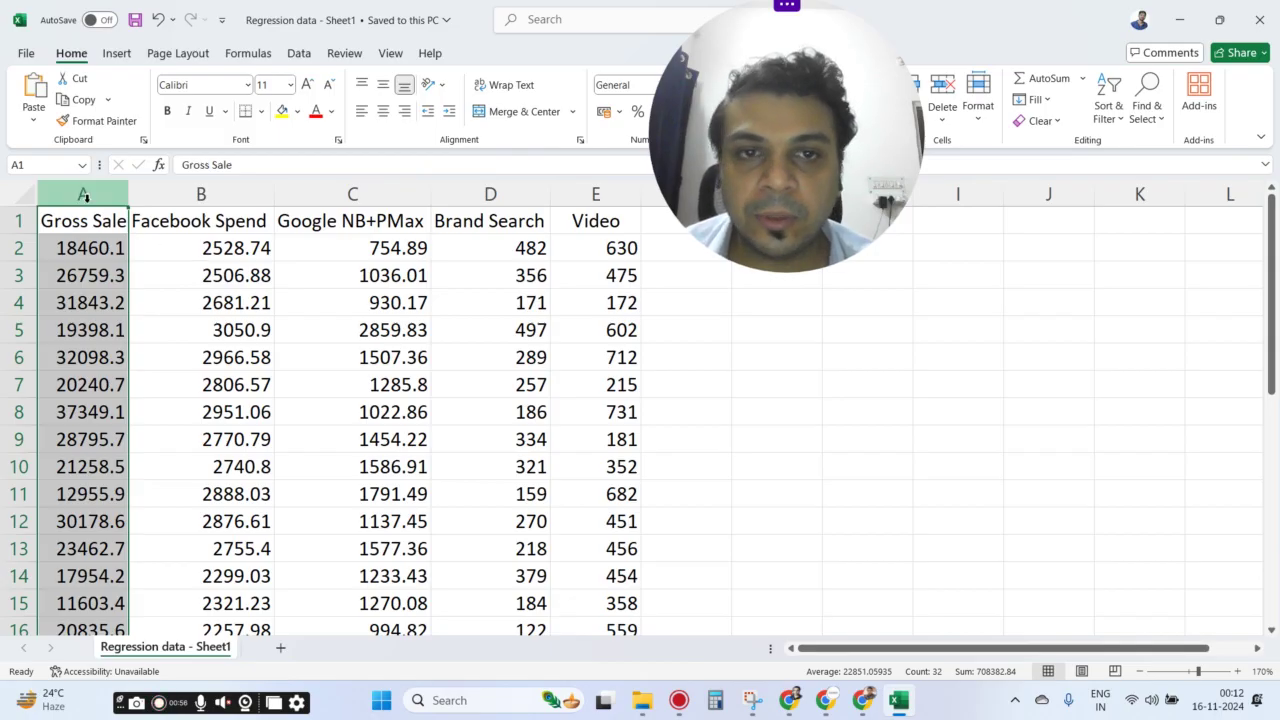
pyautogui.moveTo(220, 222); pyautogui.dragTo(625, 238)
pyautogui.moveTo(778, 160); pyautogui.dragTo(514, 225)
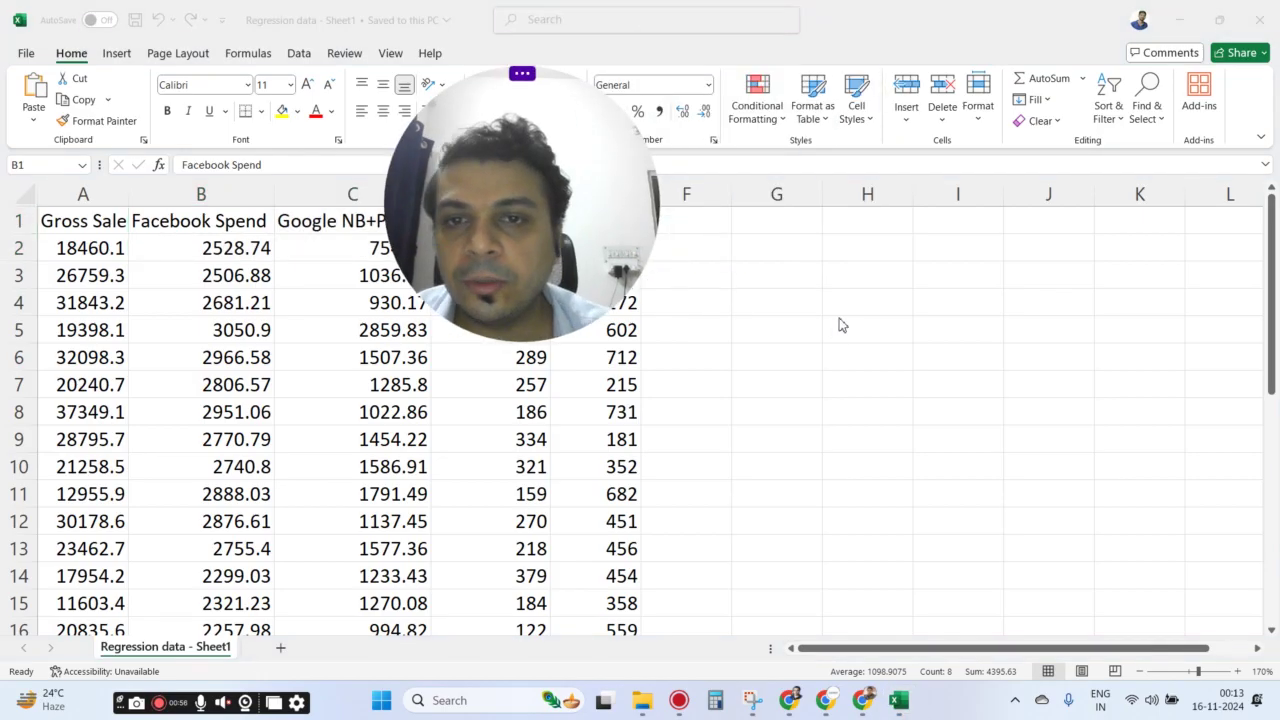
pyautogui.moveTo(563, 263); pyautogui.dragTo(776, 212)
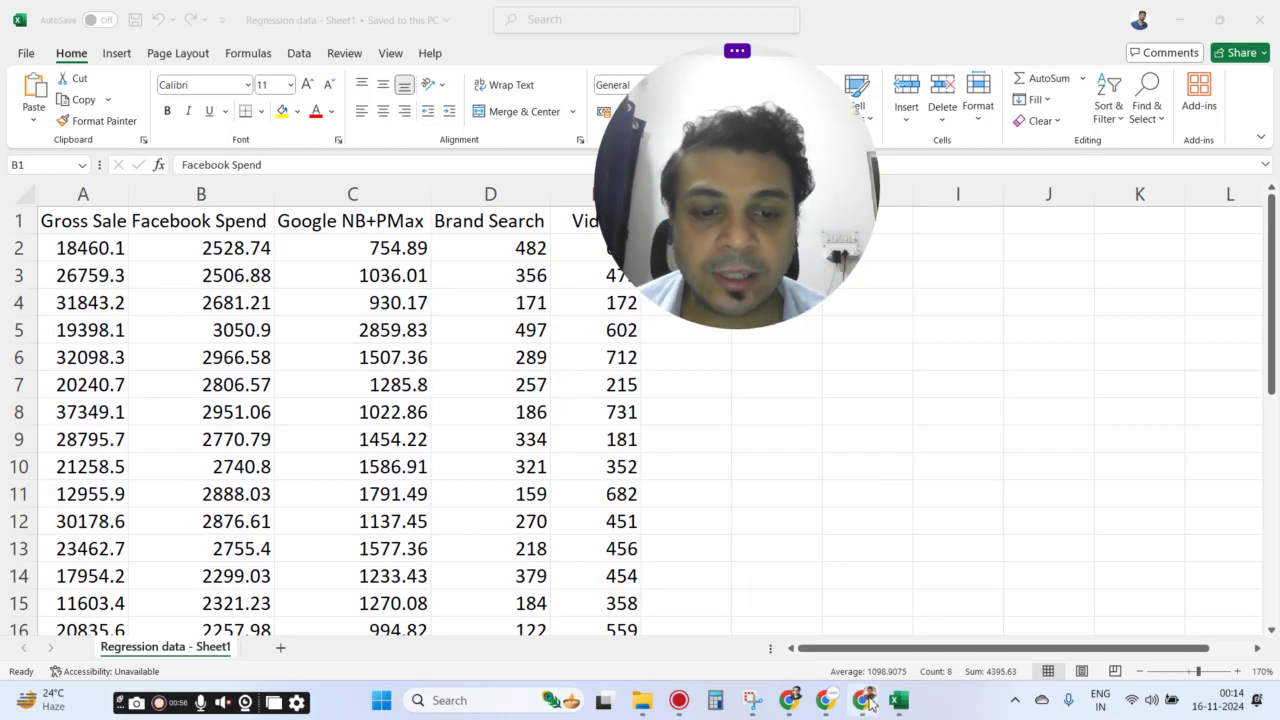
# Switch to Chrome and look through the shap GitHub repository's README, including its code samples and plots, returning to the page start.
pyautogui.moveTo(870, 703)
pyautogui.click(869, 660)
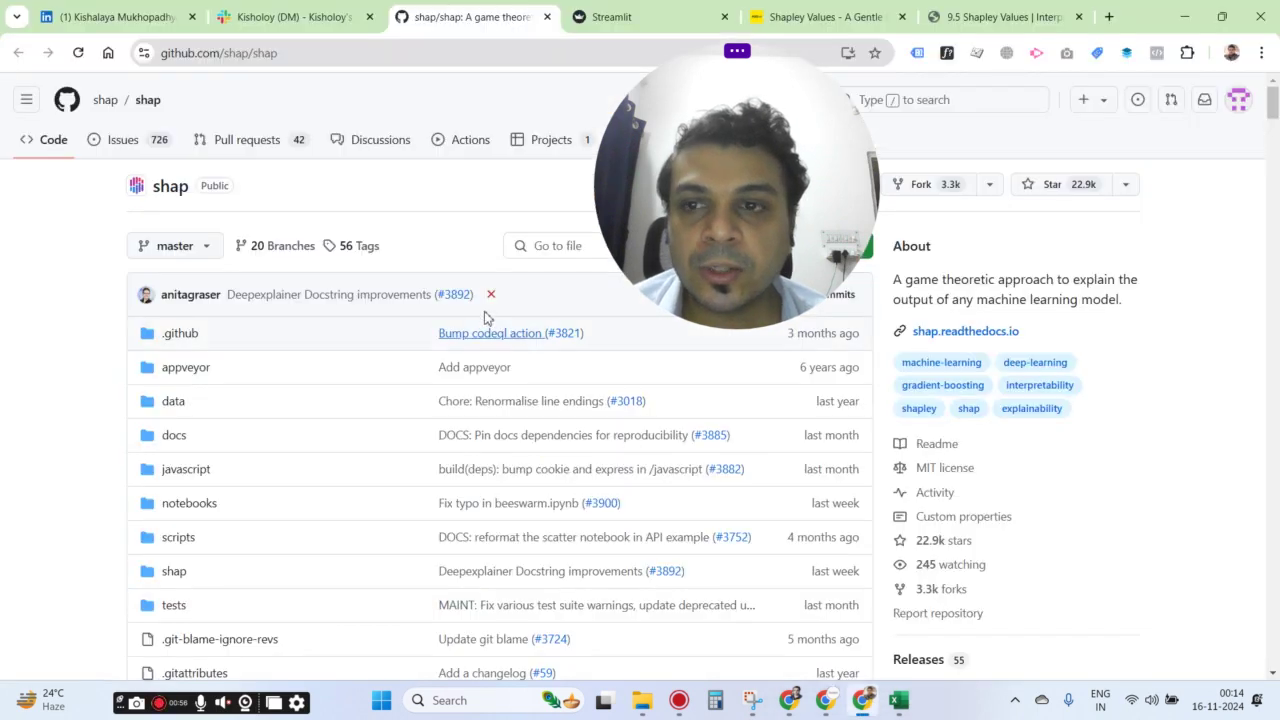
pyautogui.scroll(-9, 389, 309)
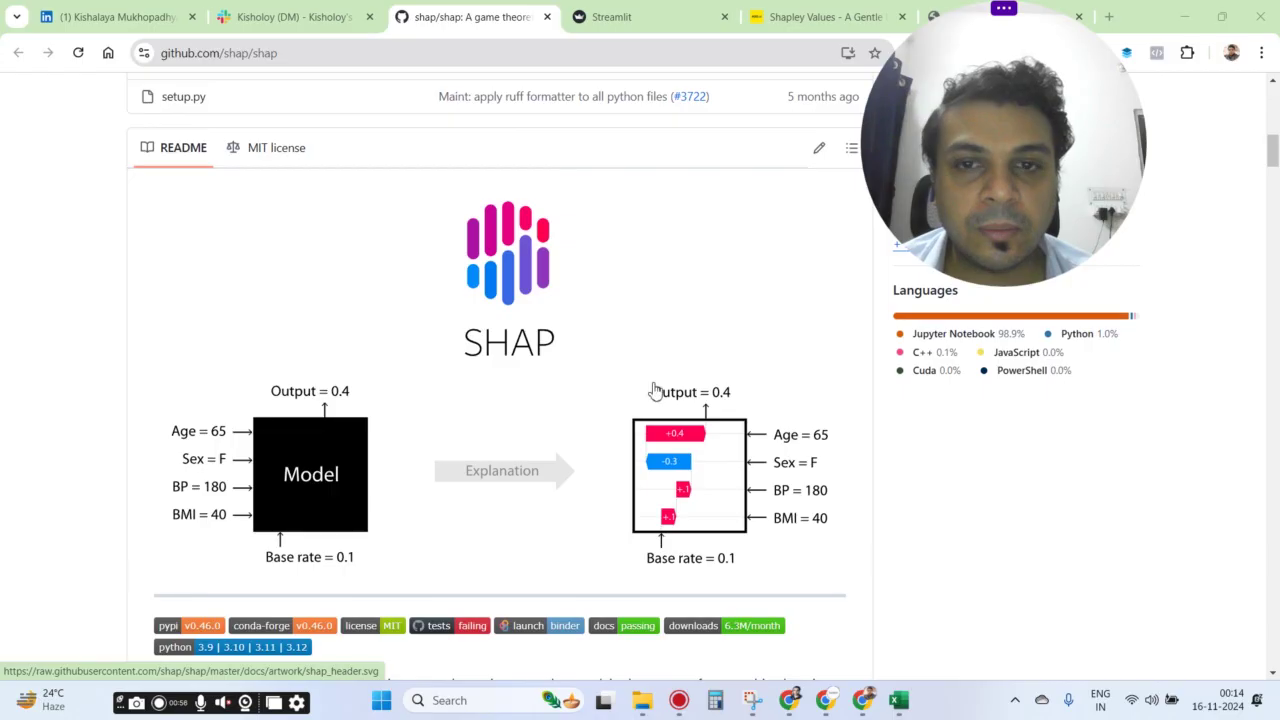
pyautogui.scroll(-2, 750, 380)
pyautogui.scroll(-6, 870, 409)
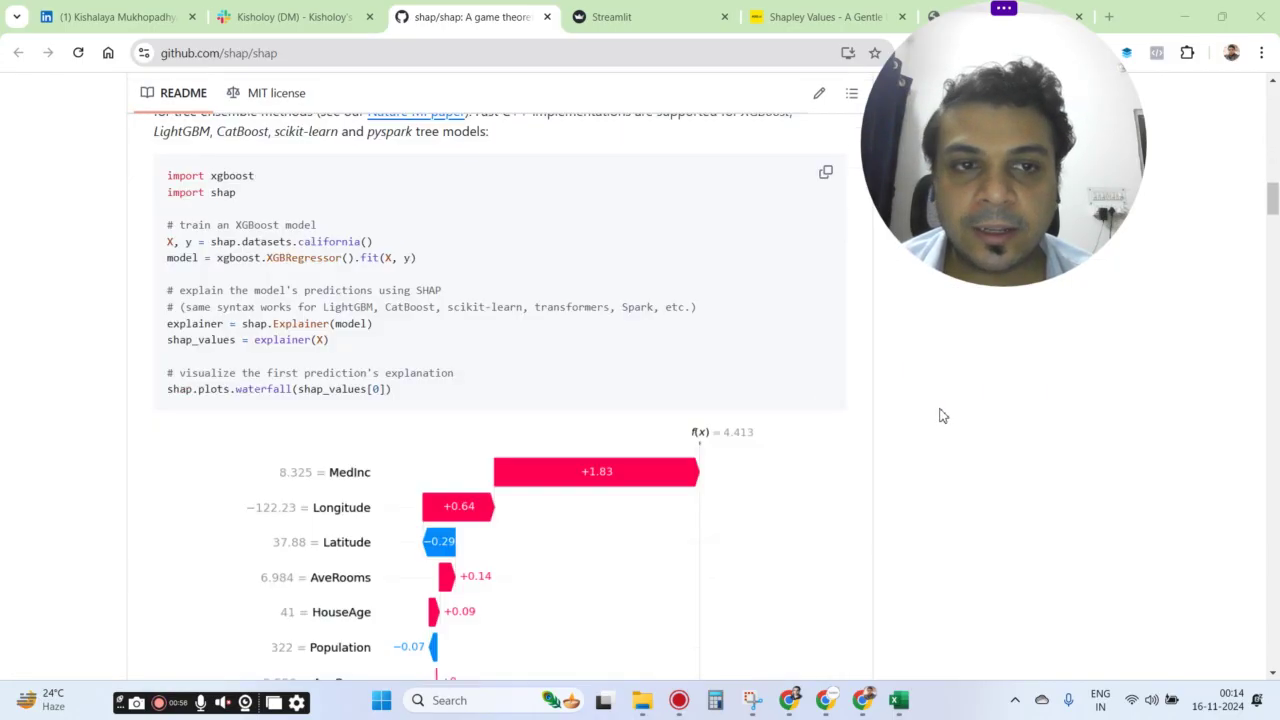
pyautogui.scroll(-4, 931, 423)
pyautogui.scroll(-10, 980, 420)
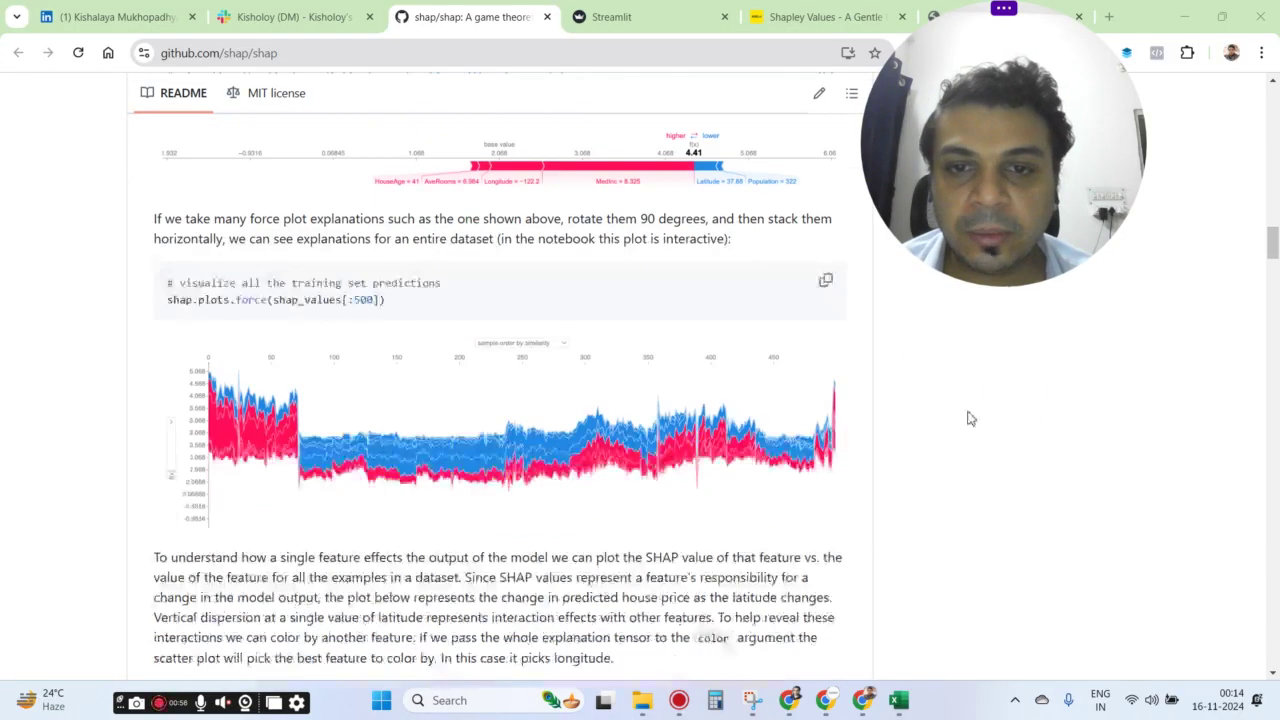
pyautogui.moveTo(1273, 286); pyautogui.dragTo(1275, 90)
pyautogui.moveTo(1078, 127); pyautogui.dragTo(428, 157)
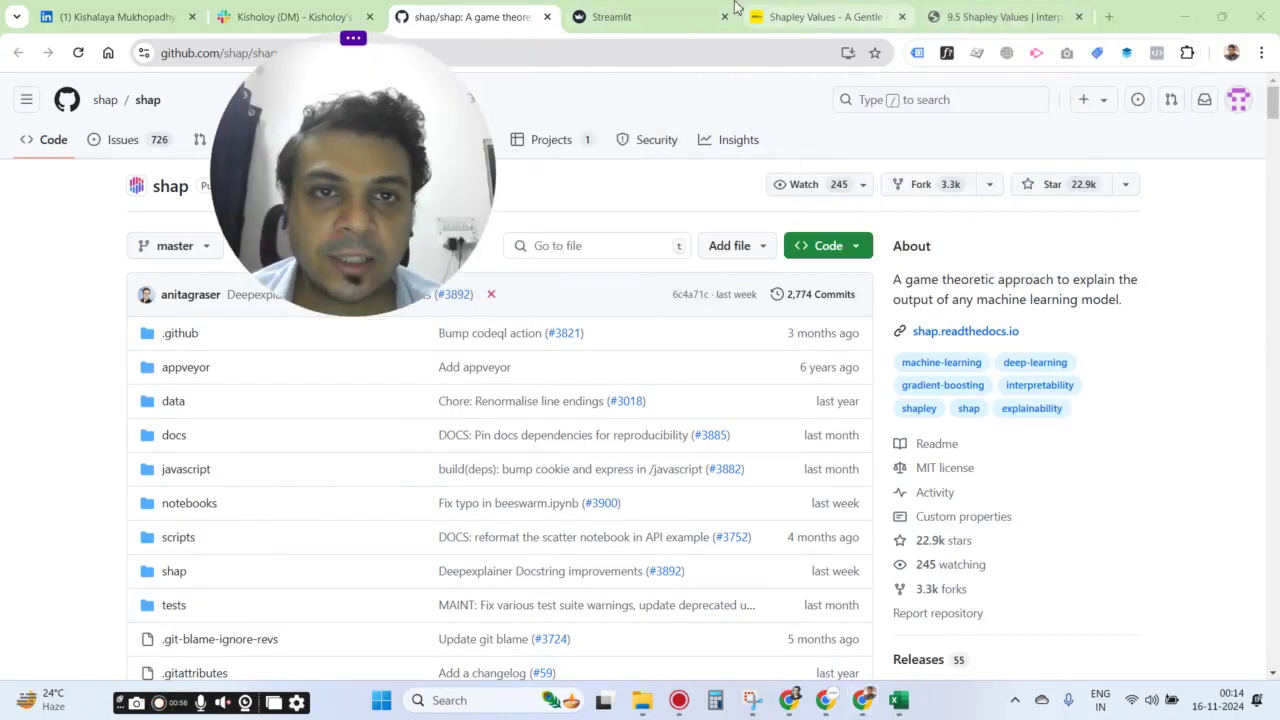
# Open the Streamlit page with the Feature Importance Analysis App and read its title.
pyautogui.click(640, 17)
pyautogui.moveTo(457, 137); pyautogui.dragTo(1170, 195)
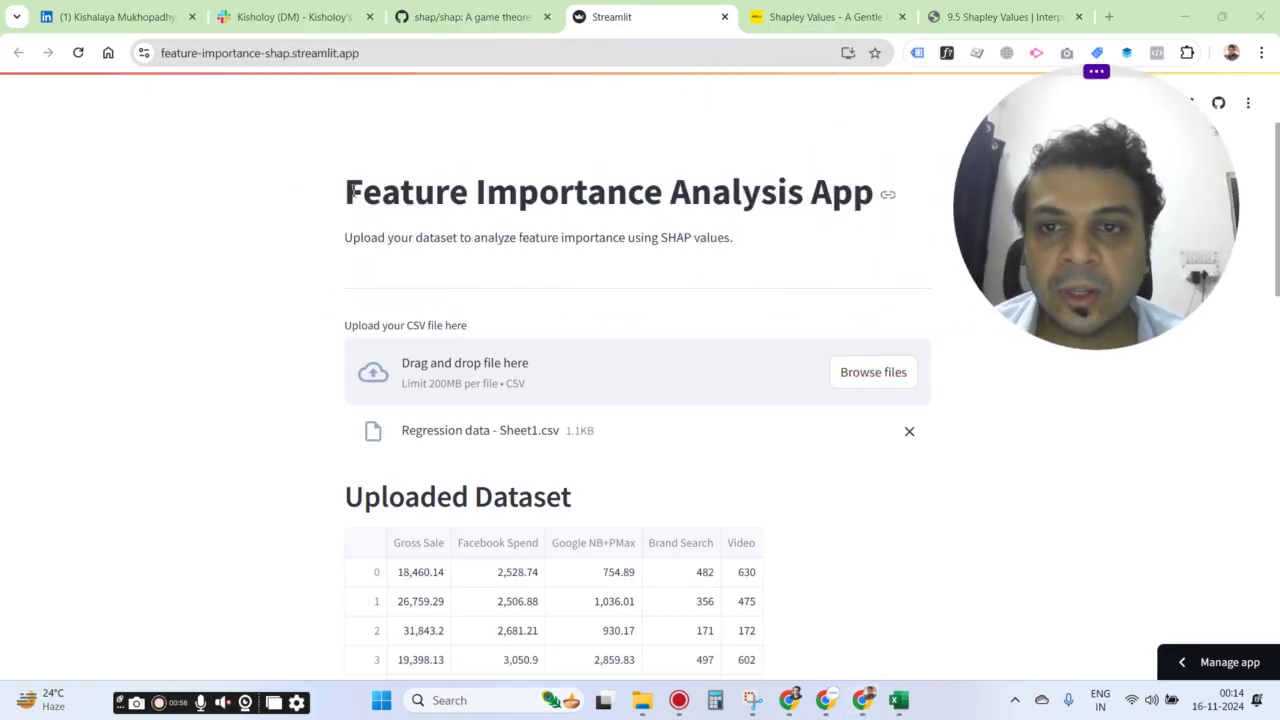
pyautogui.moveTo(345, 192); pyautogui.dragTo(851, 193)
pyautogui.click(323, 200)
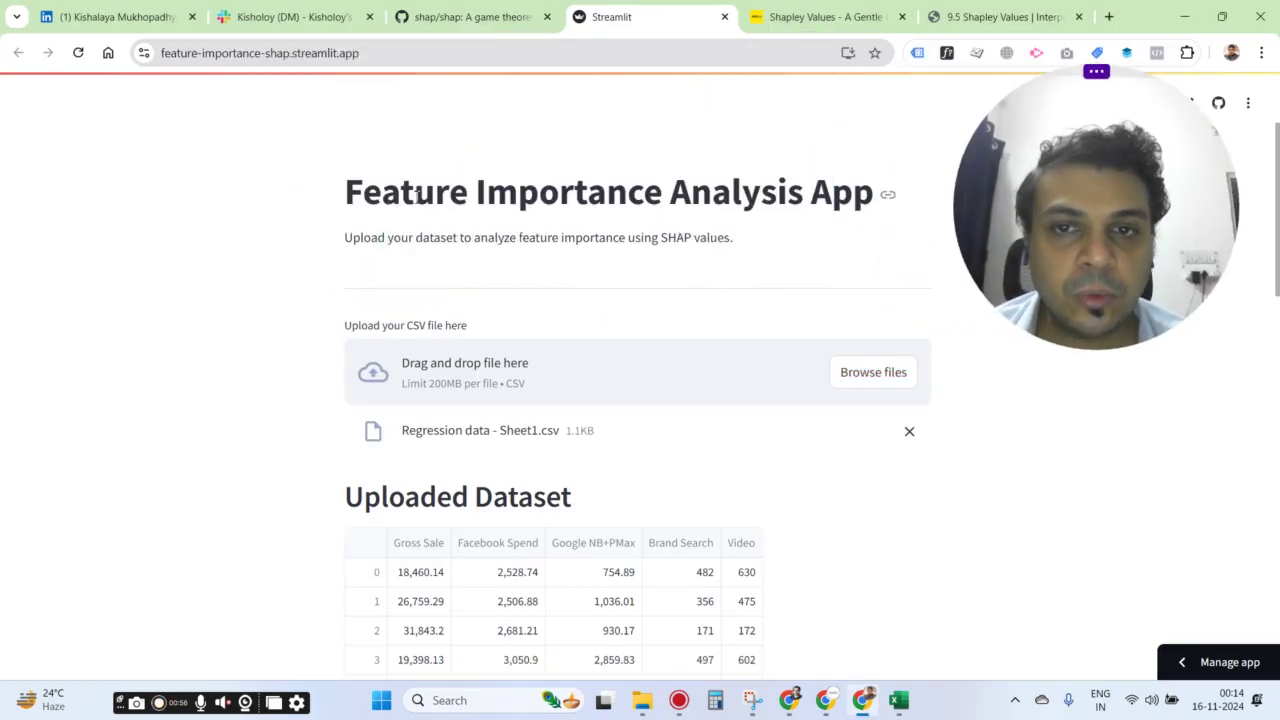
pyautogui.moveTo(323, 200); pyautogui.dragTo(786, 192)
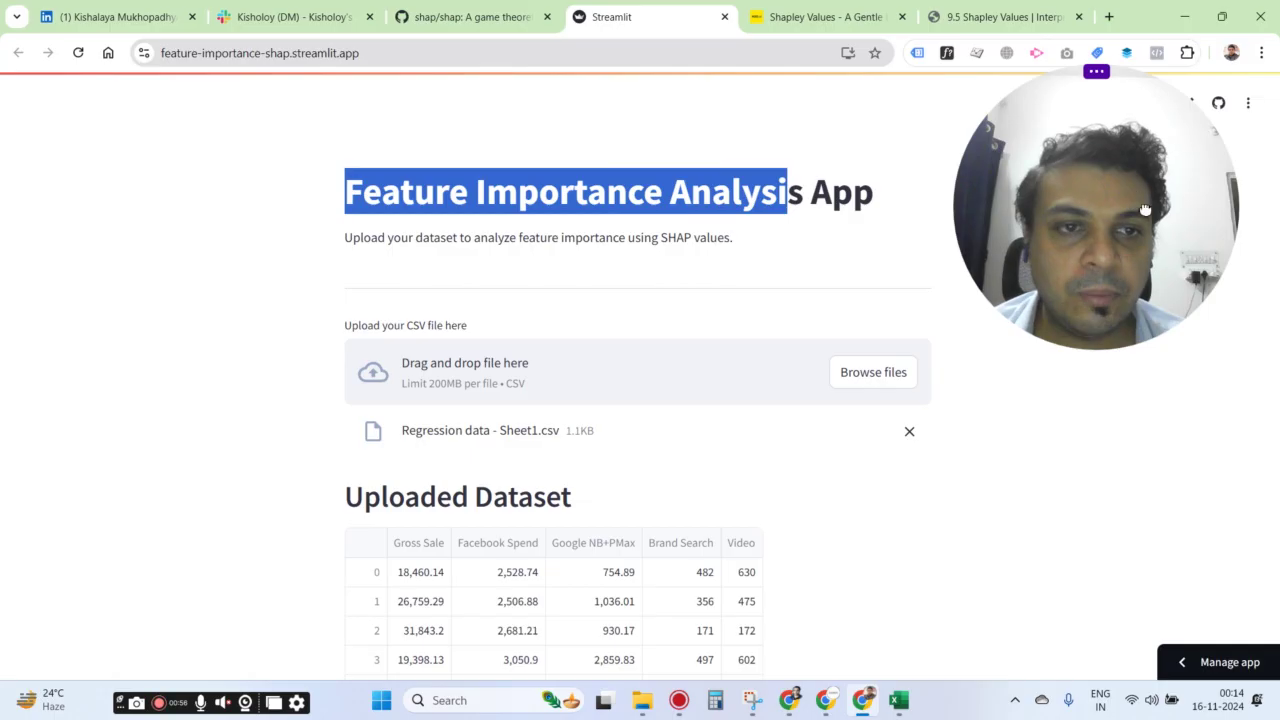
pyautogui.moveTo(1100, 220); pyautogui.dragTo(821, 189)
pyautogui.click(518, 222)
# Switch to the Excel regression data and review the Gross Sale column against the Facebook Spend to Video headers.
pyautogui.click(898, 700)
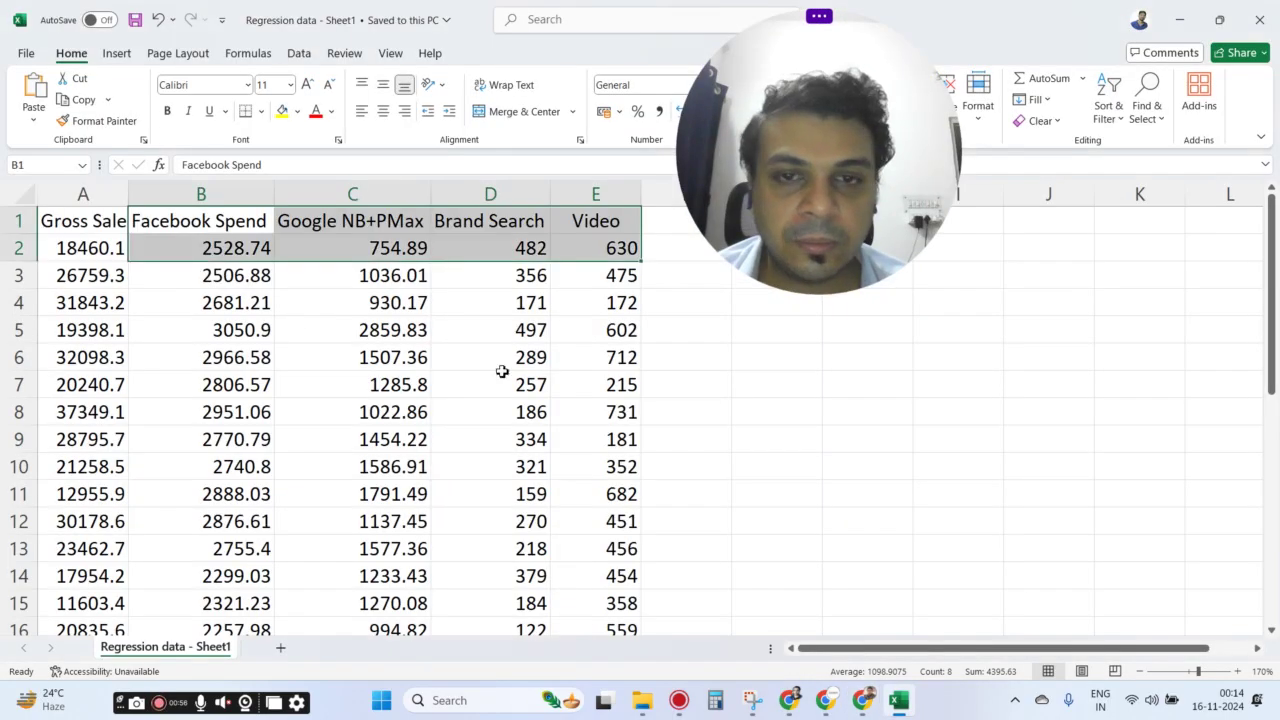
pyautogui.click(285, 303)
pyautogui.click(103, 223)
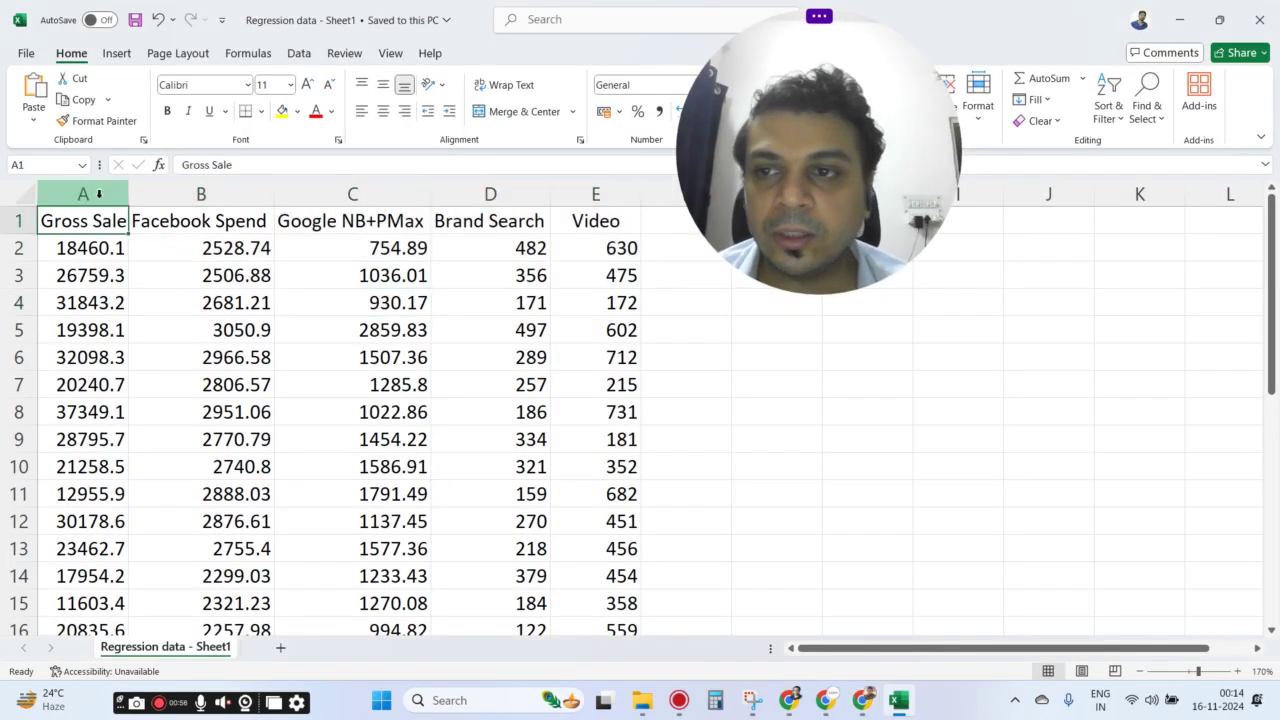
pyautogui.hotkey('ctrl', 'shift', 'Down')
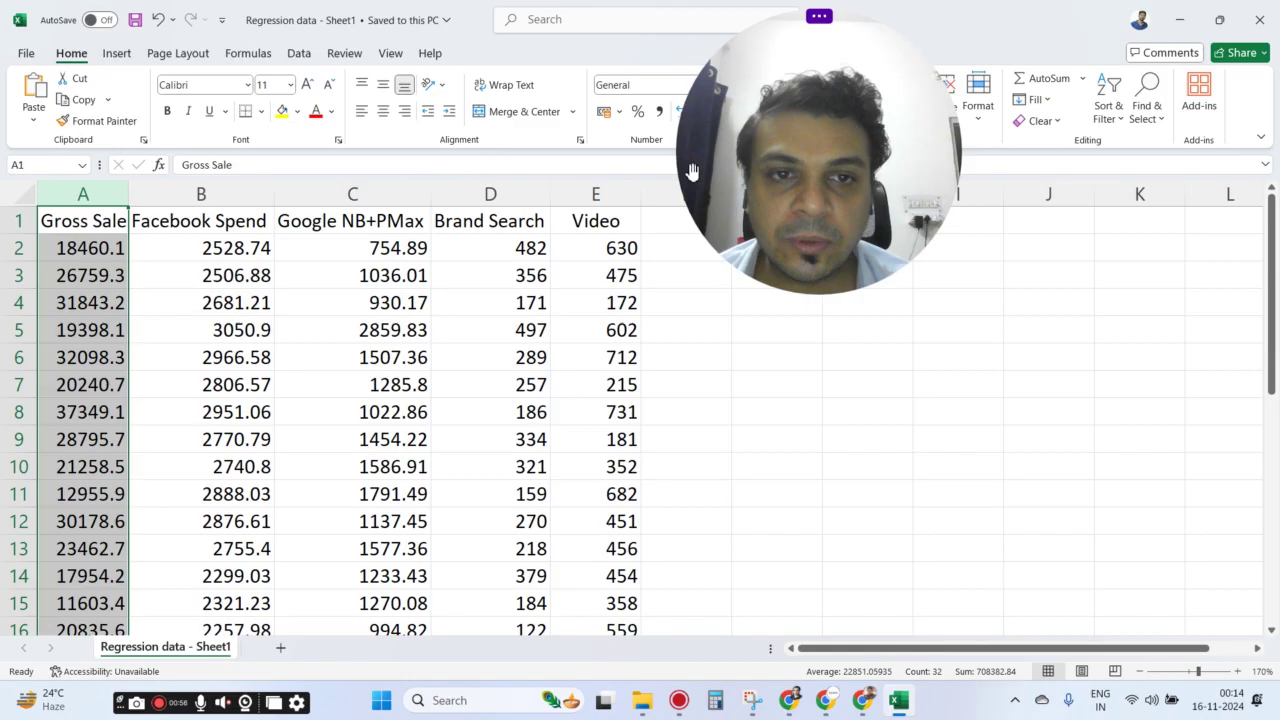
pyautogui.click(88, 226)
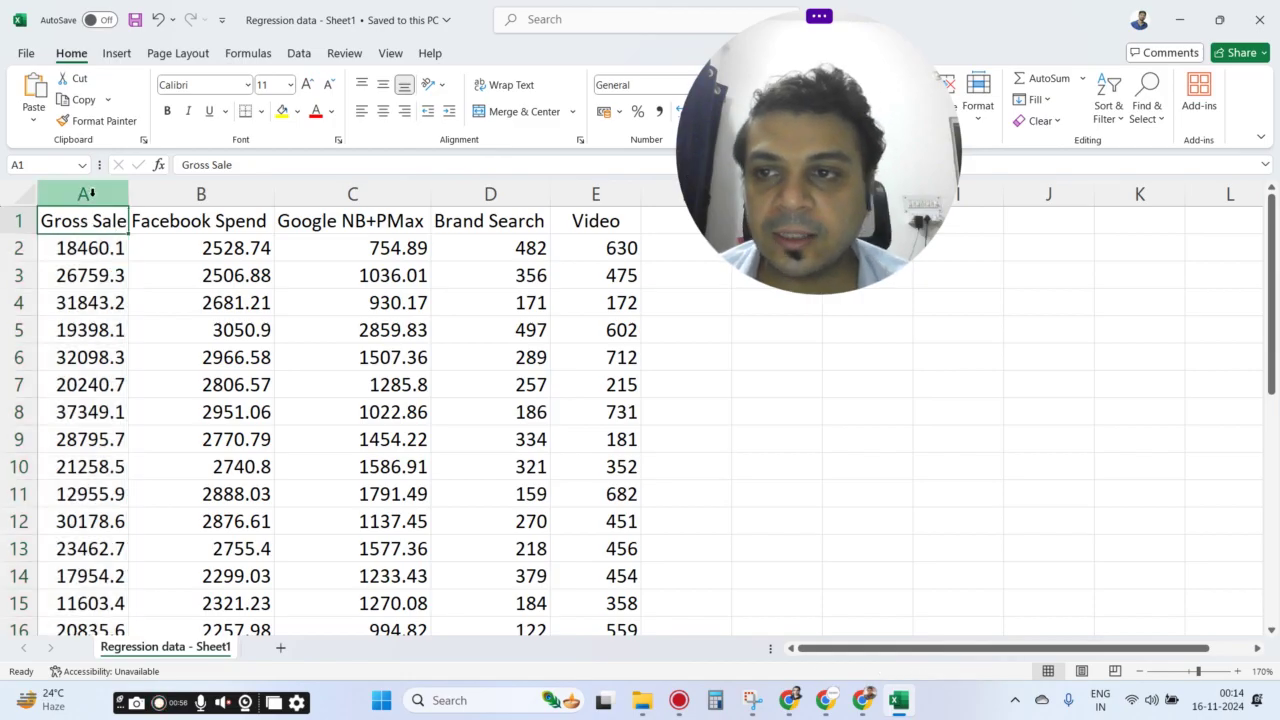
pyautogui.hotkey('ctrl', 'shift', 'Down')
pyautogui.moveTo(172, 224); pyautogui.dragTo(594, 220)
pyautogui.click(704, 313)
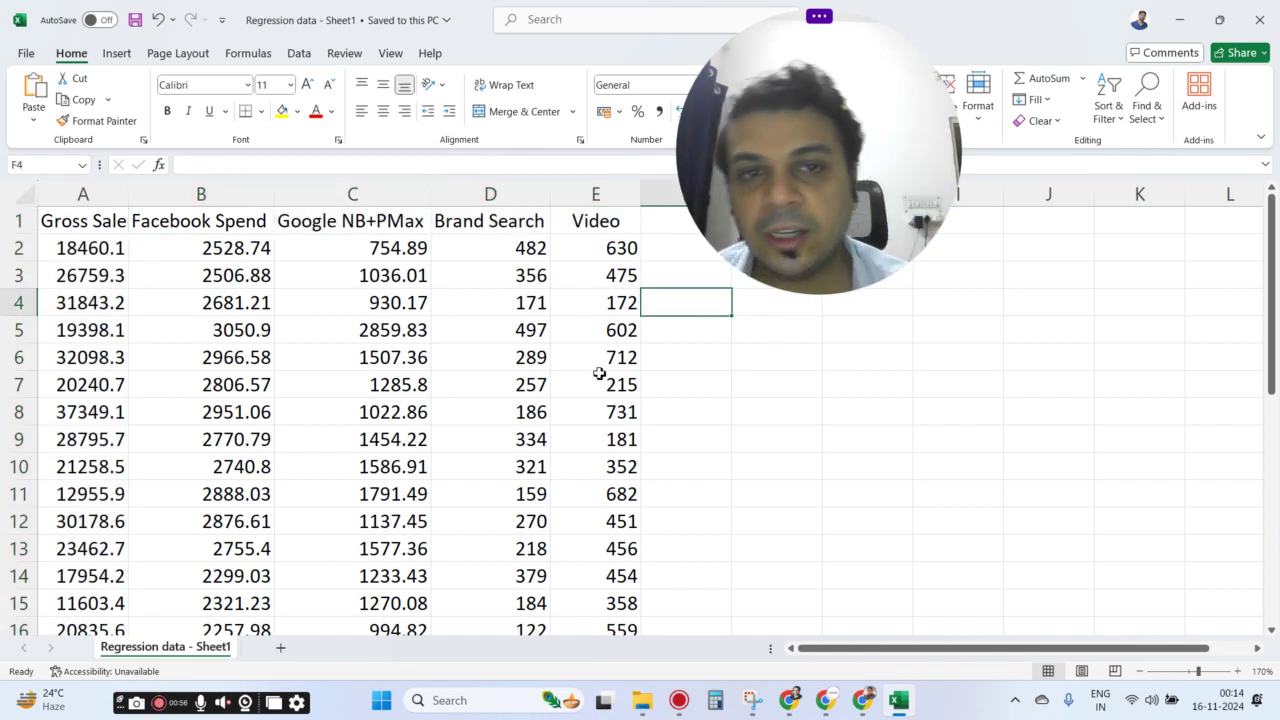
# Switch back to the Feature Importance Analysis App in Chrome and examine its heading and web address.
pyautogui.moveTo(862, 700)
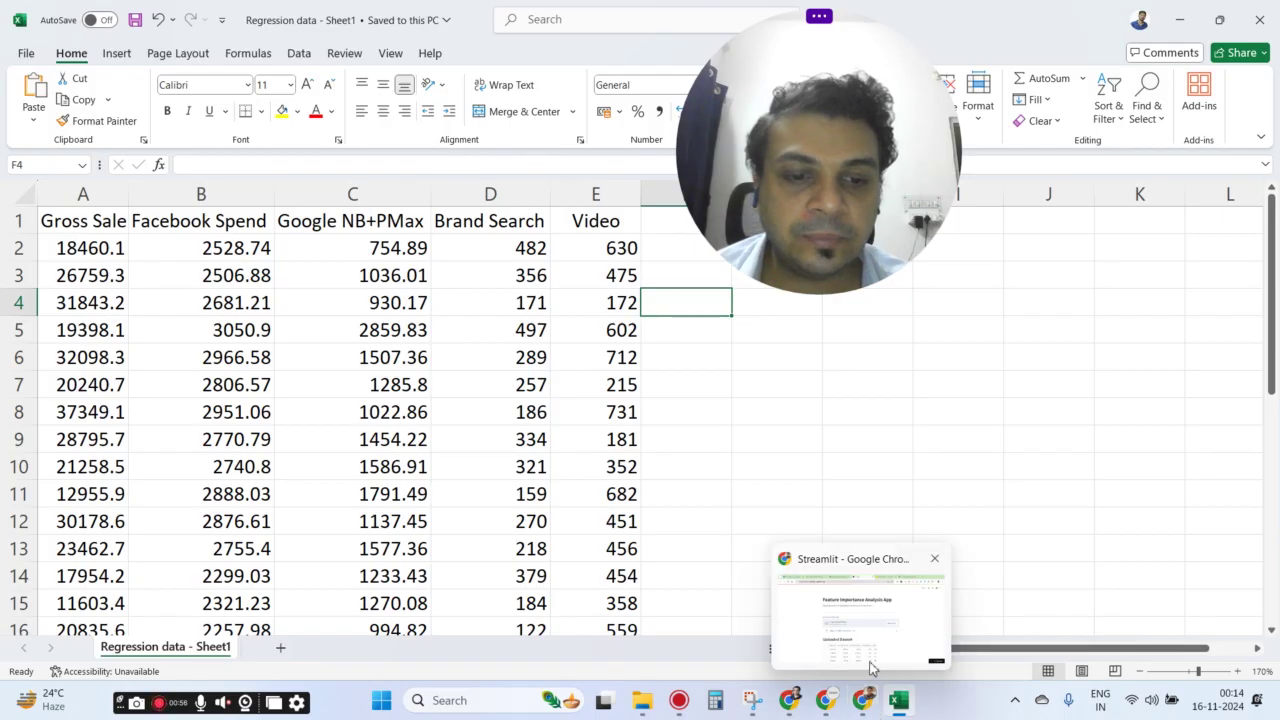
pyautogui.click(868, 650)
pyautogui.moveTo(348, 192); pyautogui.dragTo(537, 195)
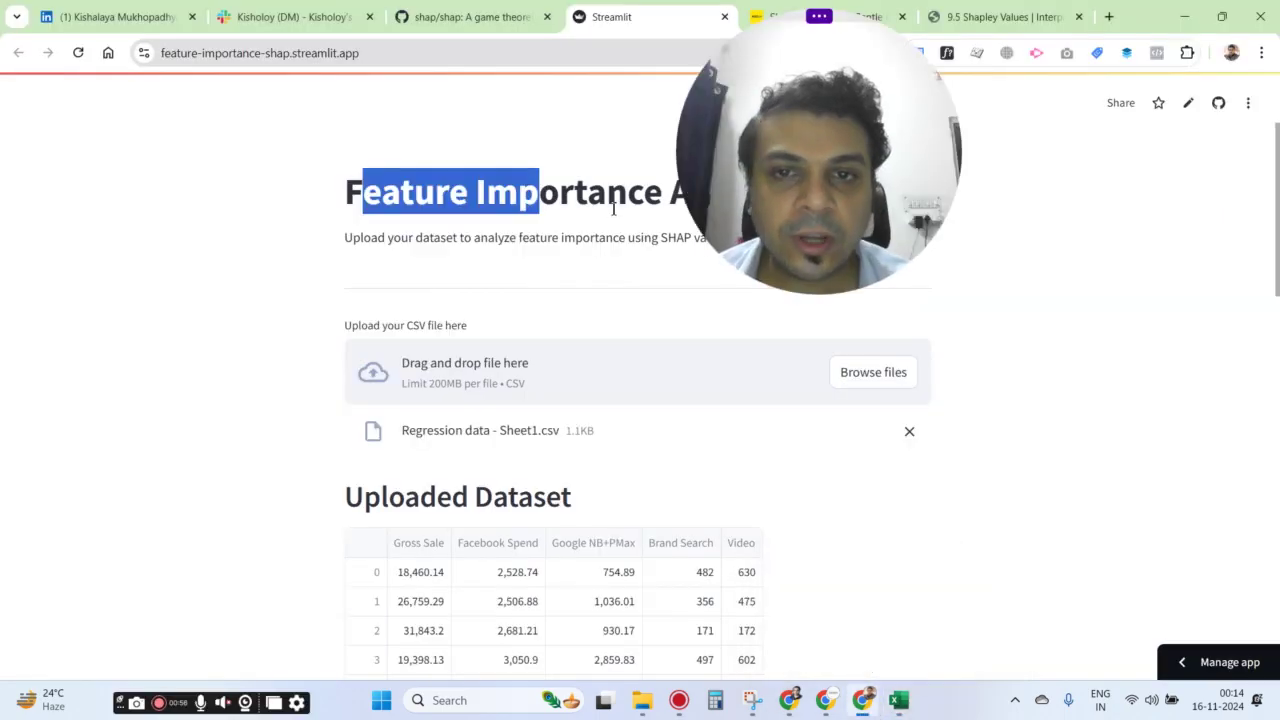
pyautogui.moveTo(764, 173); pyautogui.dragTo(956, 173)
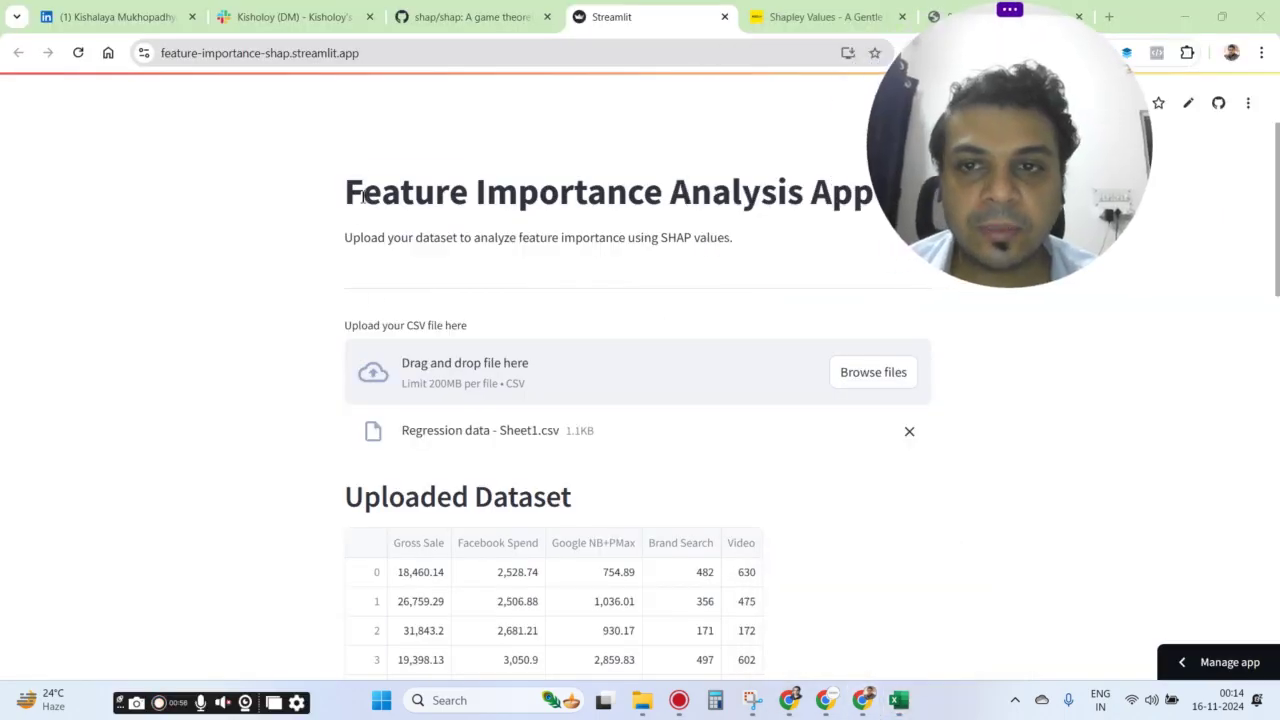
pyautogui.doubleClick(405, 192)
pyautogui.moveTo(985, 200); pyautogui.dragTo(1043, 200)
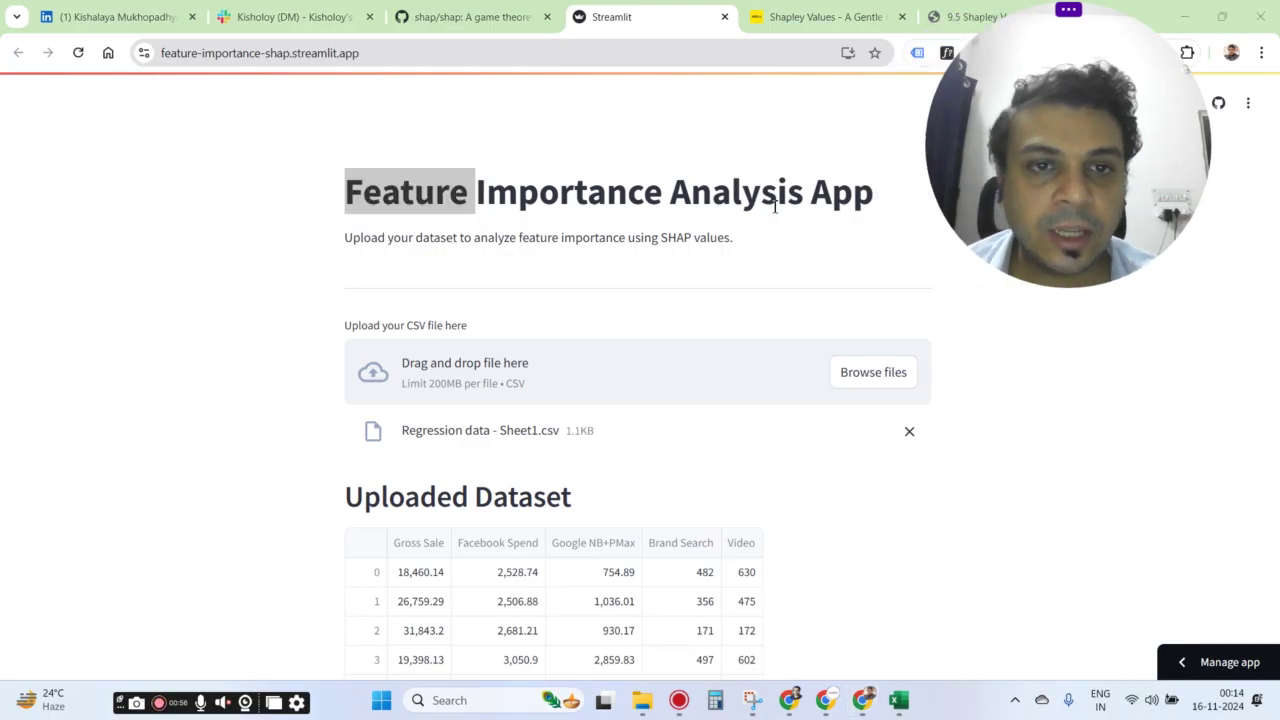
pyautogui.moveTo(810, 192); pyautogui.dragTo(834, 192)
pyautogui.click(343, 188)
pyautogui.click(137, 52)
pyautogui.click(240, 206)
pyautogui.moveTo(1068, 181); pyautogui.dragTo(889, 193)
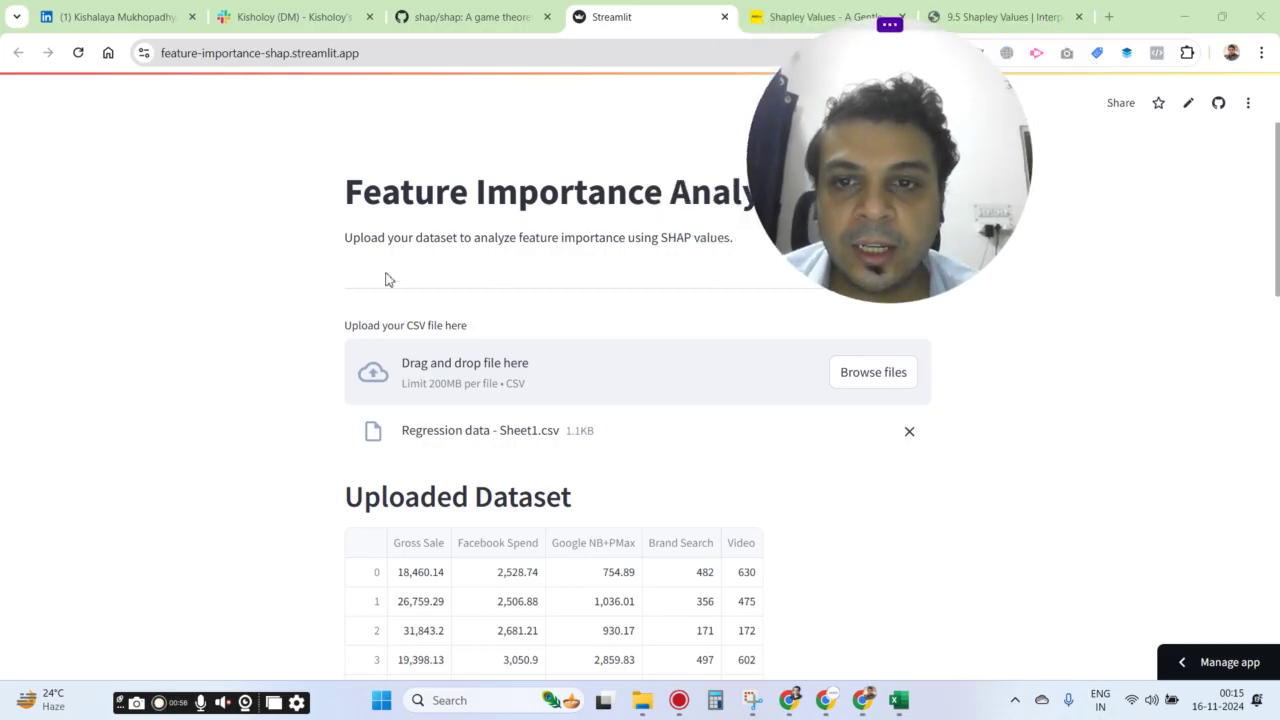
# Read the app's upload description and the Uploaded Dataset preview of Regression data - Sheet1.csv, glancing at the source sheet in Excel.
pyautogui.moveTo(390, 240); pyautogui.dragTo(614, 266)
pyautogui.click(614, 270)
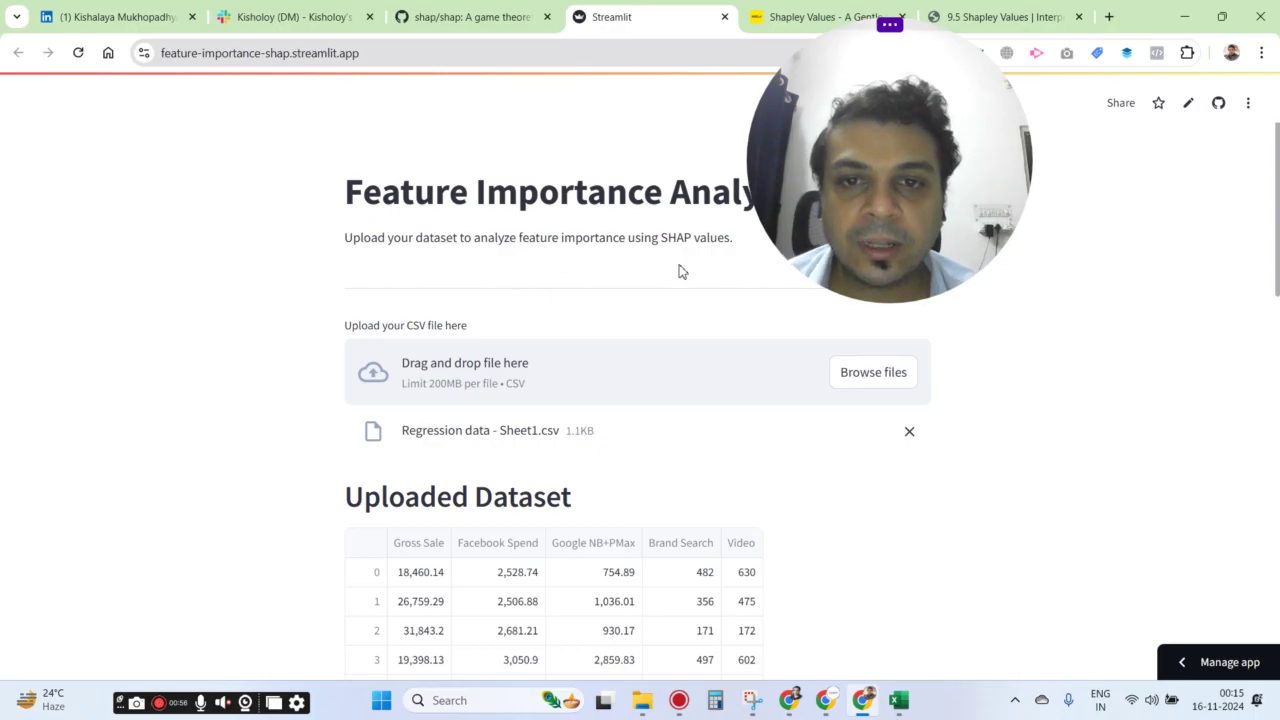
pyautogui.hotkey('ctrl', '+')
pyautogui.hotkey('ctrl', '-')
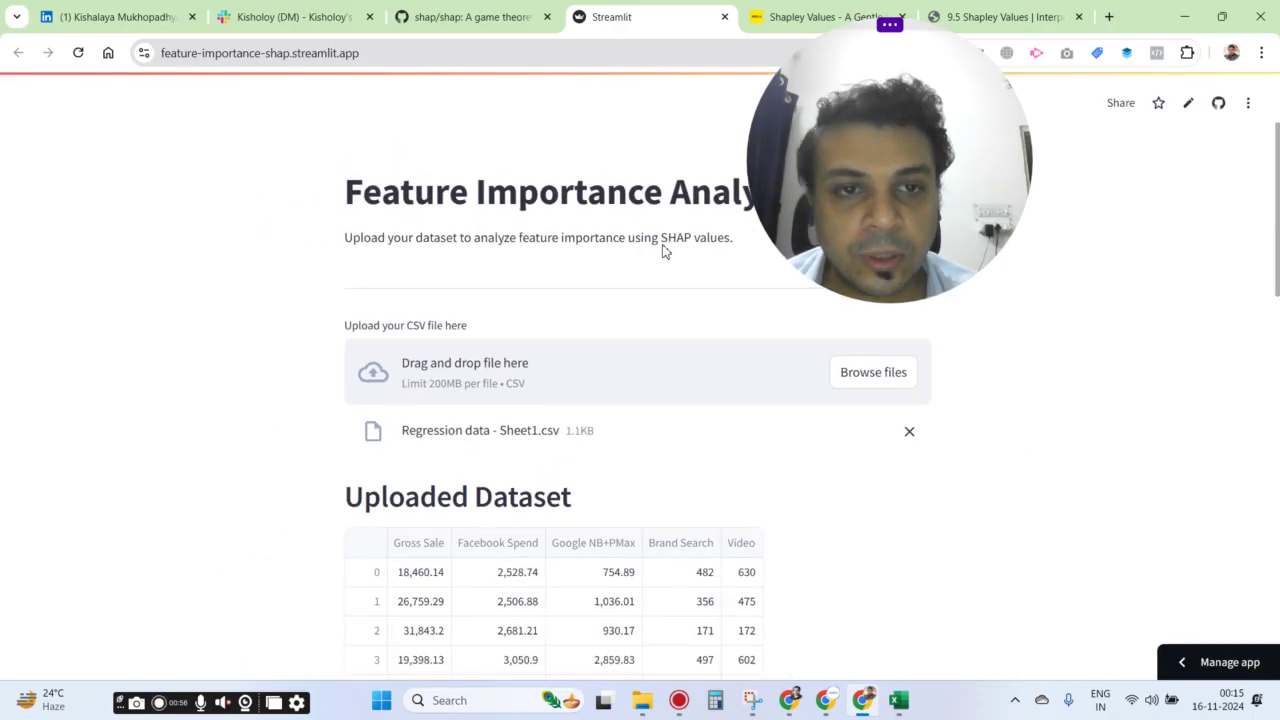
pyautogui.scroll(-1, 481, 346)
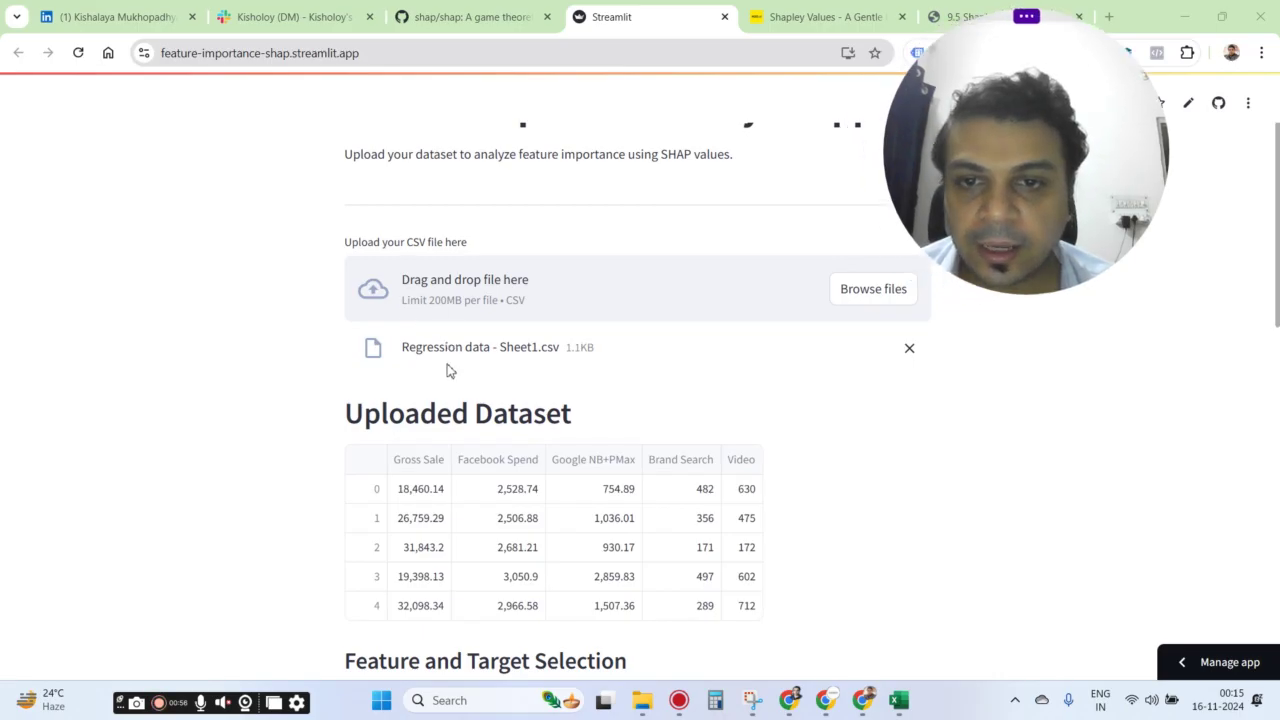
pyautogui.scroll(-1, 508, 320)
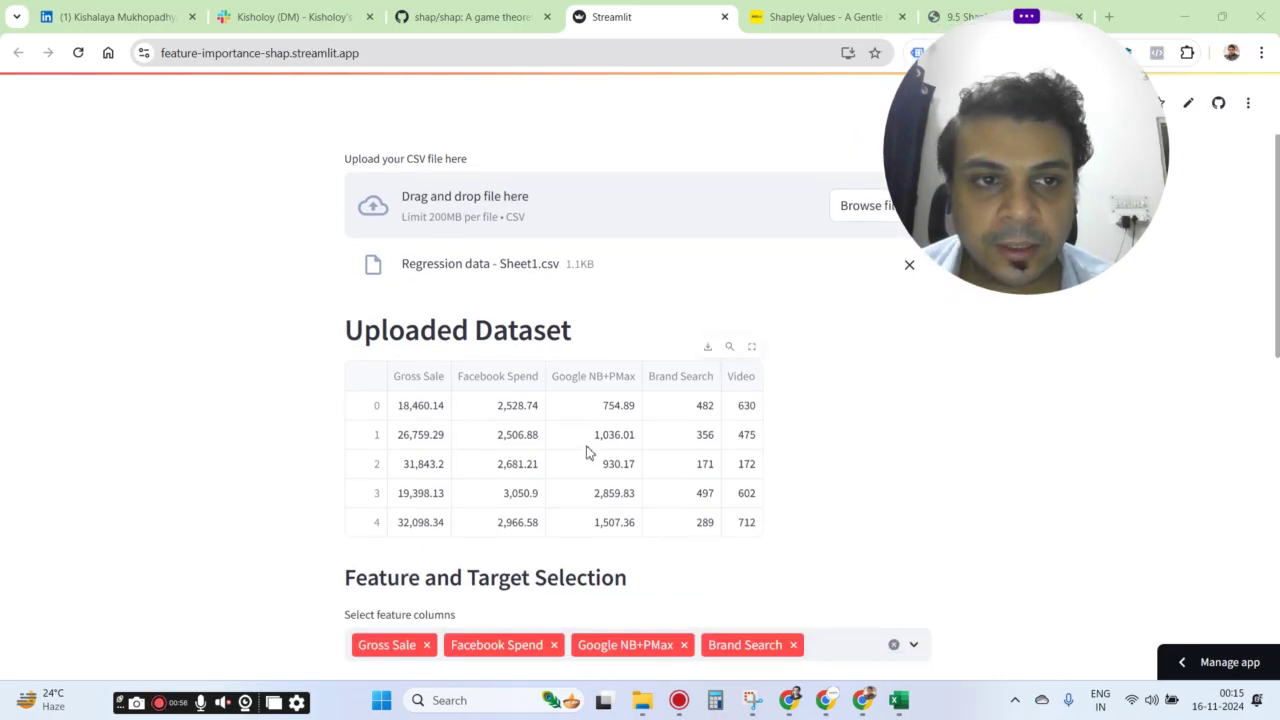
pyautogui.scroll(-1, 381, 245)
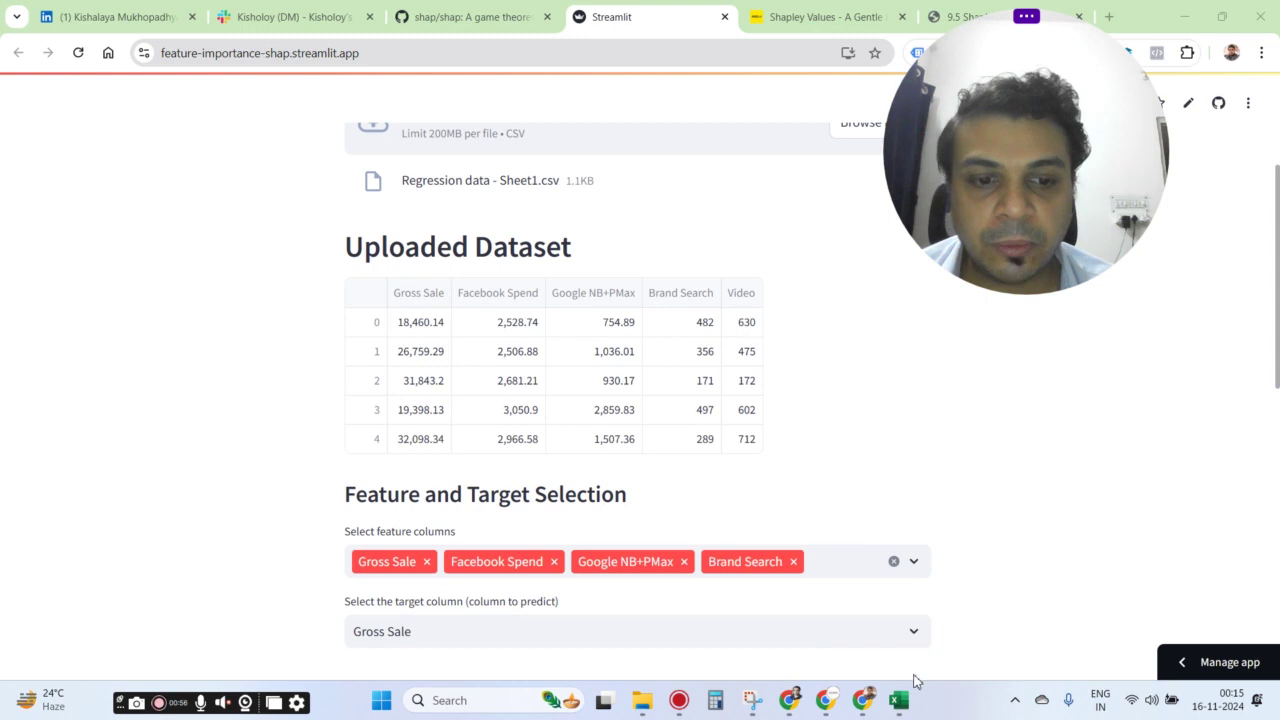
pyautogui.click(900, 699)
pyautogui.click(908, 697)
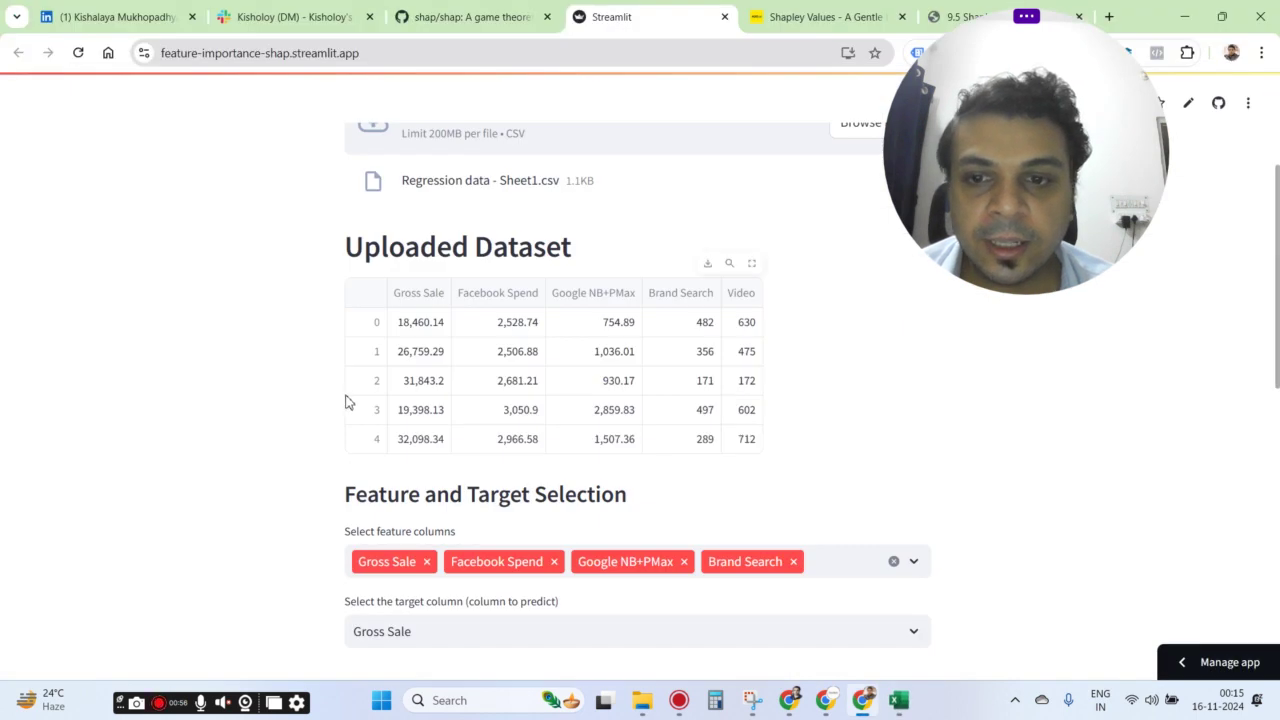
# Examine the Feature and Target Selection section and its selected feature columns.
pyautogui.scroll(-1, 404, 399)
pyautogui.tripleClick(491, 426)
pyautogui.scroll(-2, 254, 334)
pyautogui.click(204, 272)
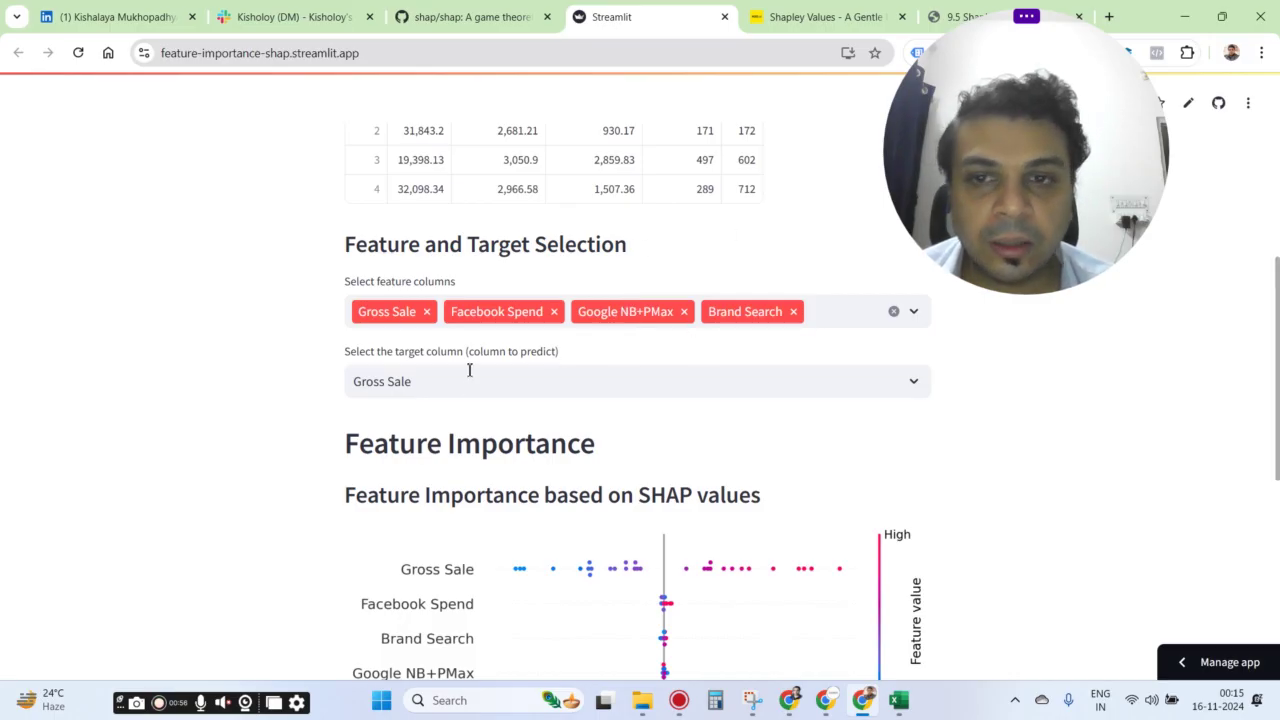
pyautogui.moveTo(388, 288); pyautogui.dragTo(452, 285)
pyautogui.click(310, 322)
pyautogui.moveTo(1037, 226); pyautogui.dragTo(1040, 190)
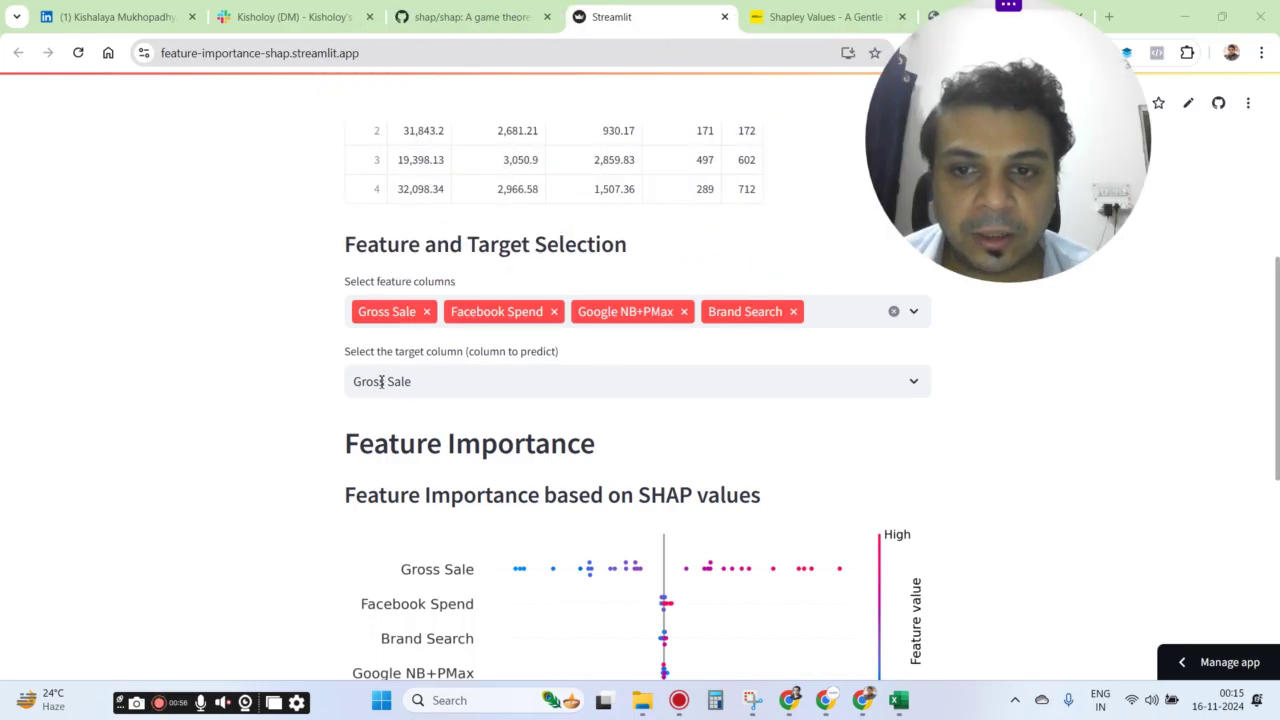
# Examine the target column setting that determines which column the model predicts.
pyautogui.moveTo(380, 352); pyautogui.dragTo(546, 353)
pyautogui.click(223, 391)
pyautogui.hotkey('ctrl', '+')
pyautogui.hotkey('ctrl', '+')
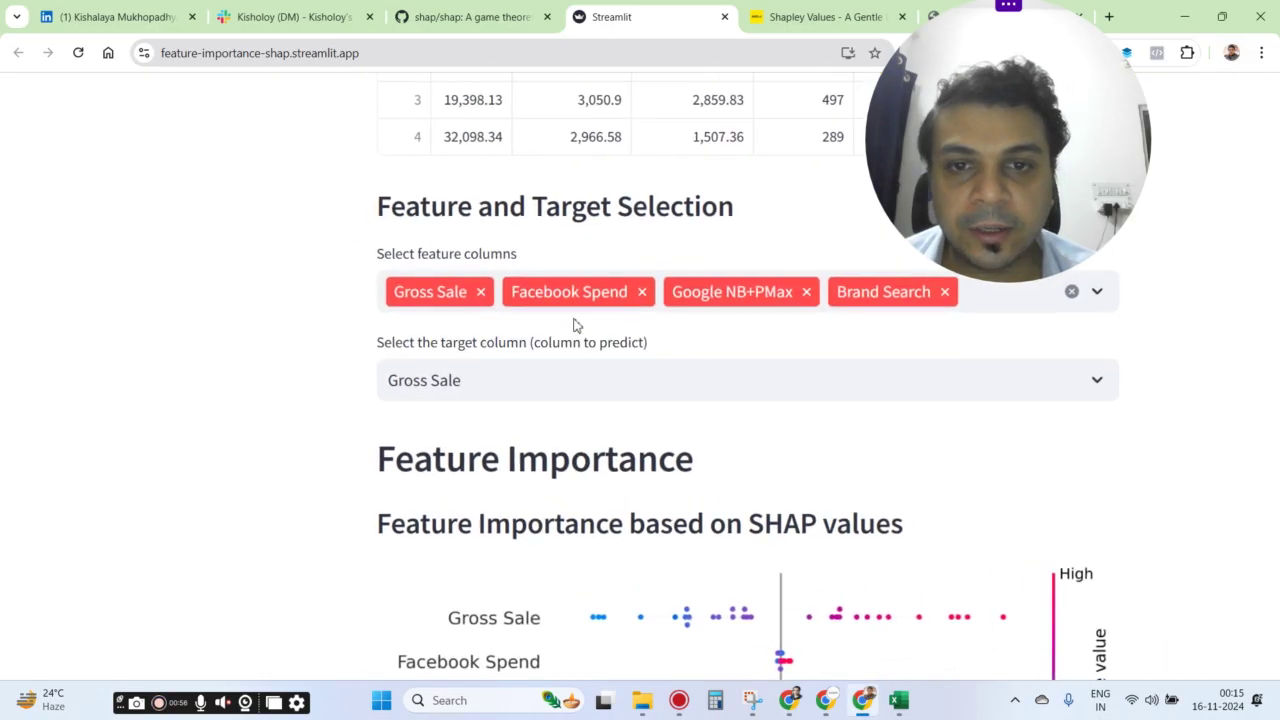
pyautogui.hotkey('ctrl', '-')
pyautogui.hotkey('ctrl', '-')
pyautogui.moveTo(1046, 200); pyautogui.dragTo(855, 258)
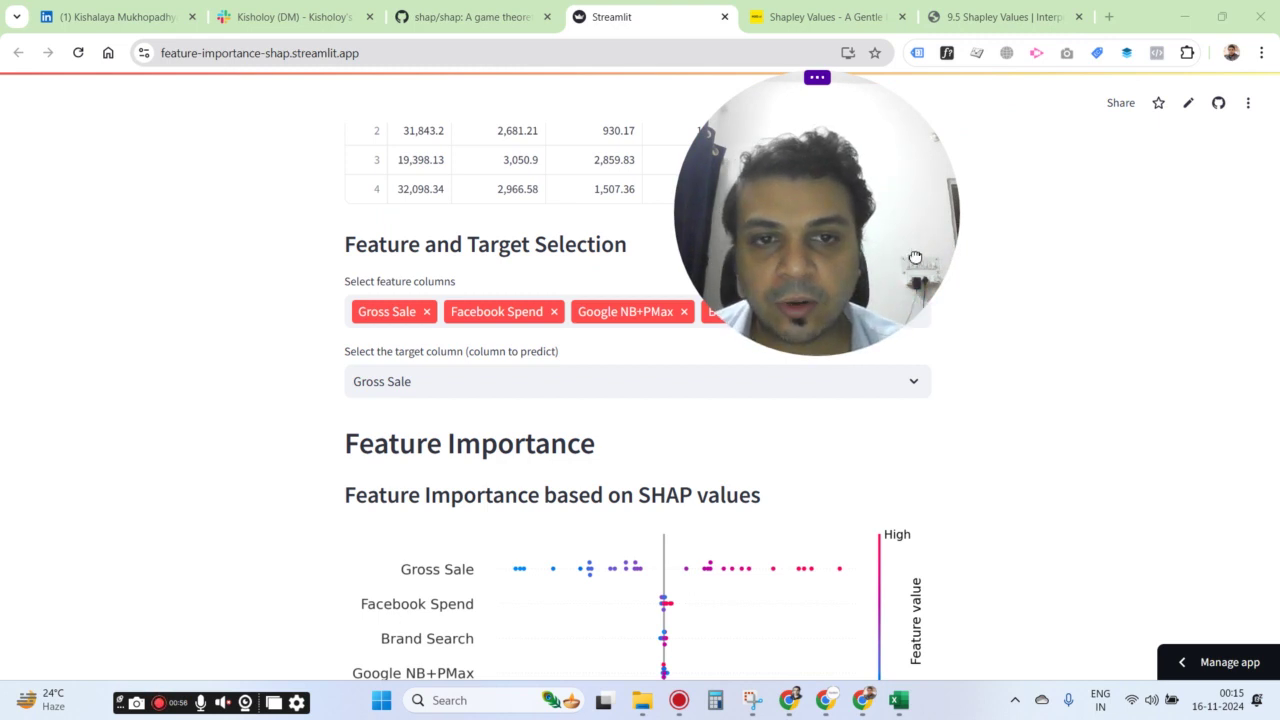
pyautogui.moveTo(915, 257); pyautogui.dragTo(1017, 214)
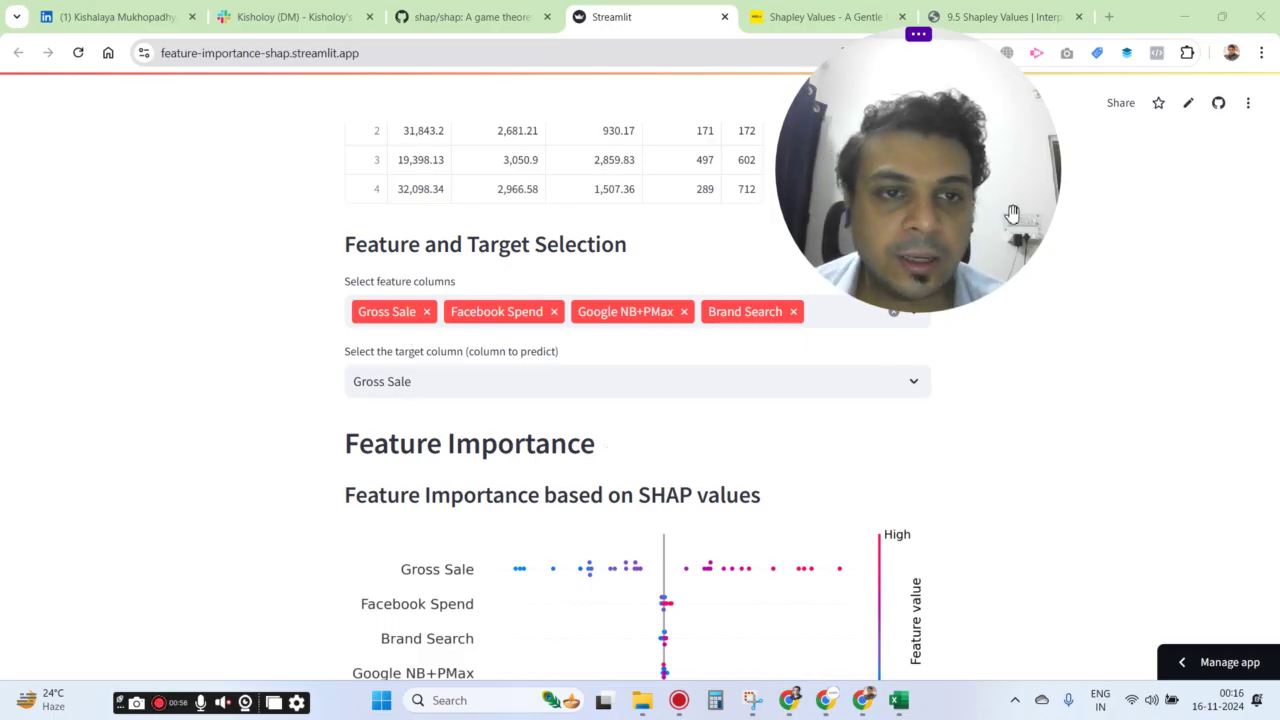
pyautogui.moveTo(1012, 214); pyautogui.dragTo(711, 203)
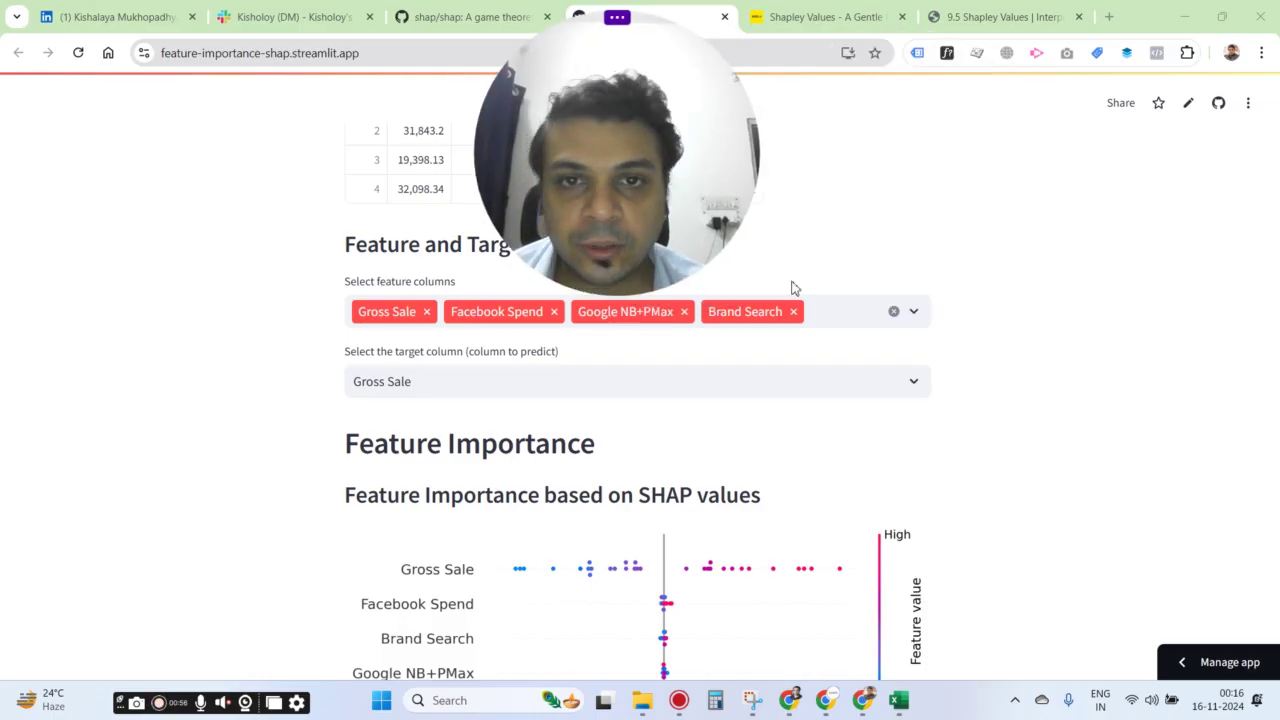
# Review the SHAP summary and bar plots for the current features, and check which feature columns are still available to add.
pyautogui.scroll(-2, 467, 455)
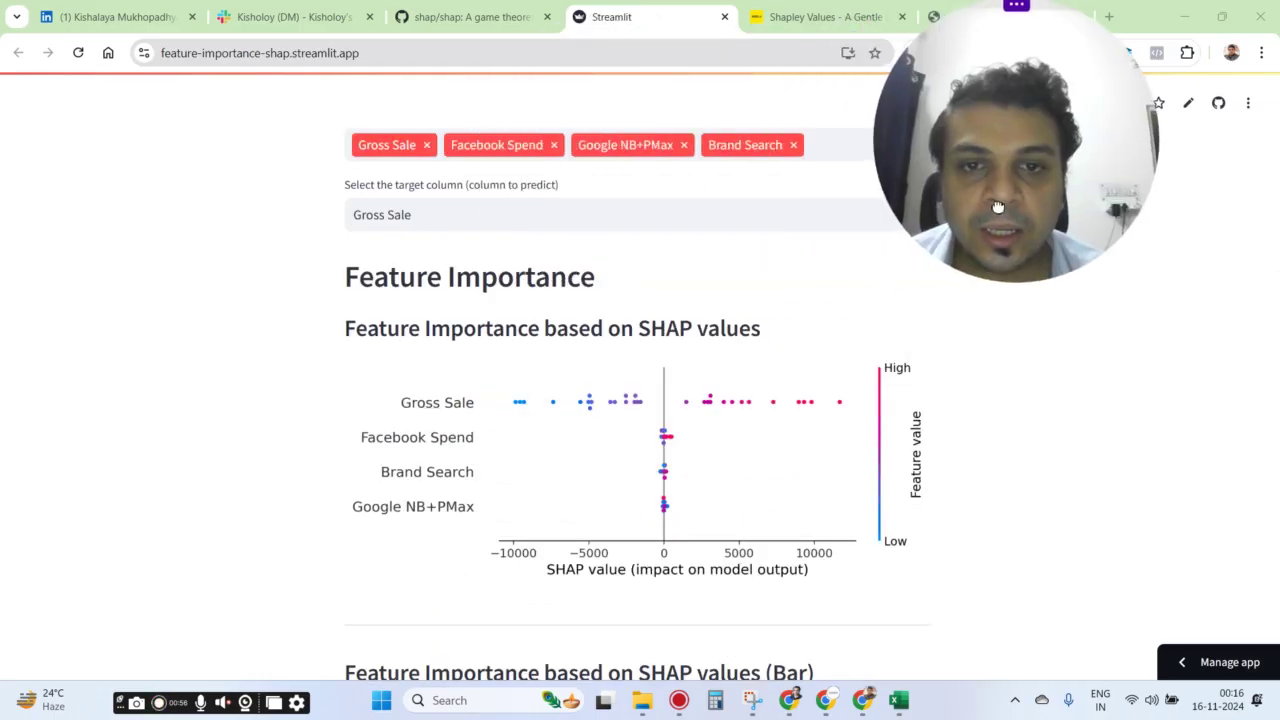
pyautogui.scroll(-1, 398, 427)
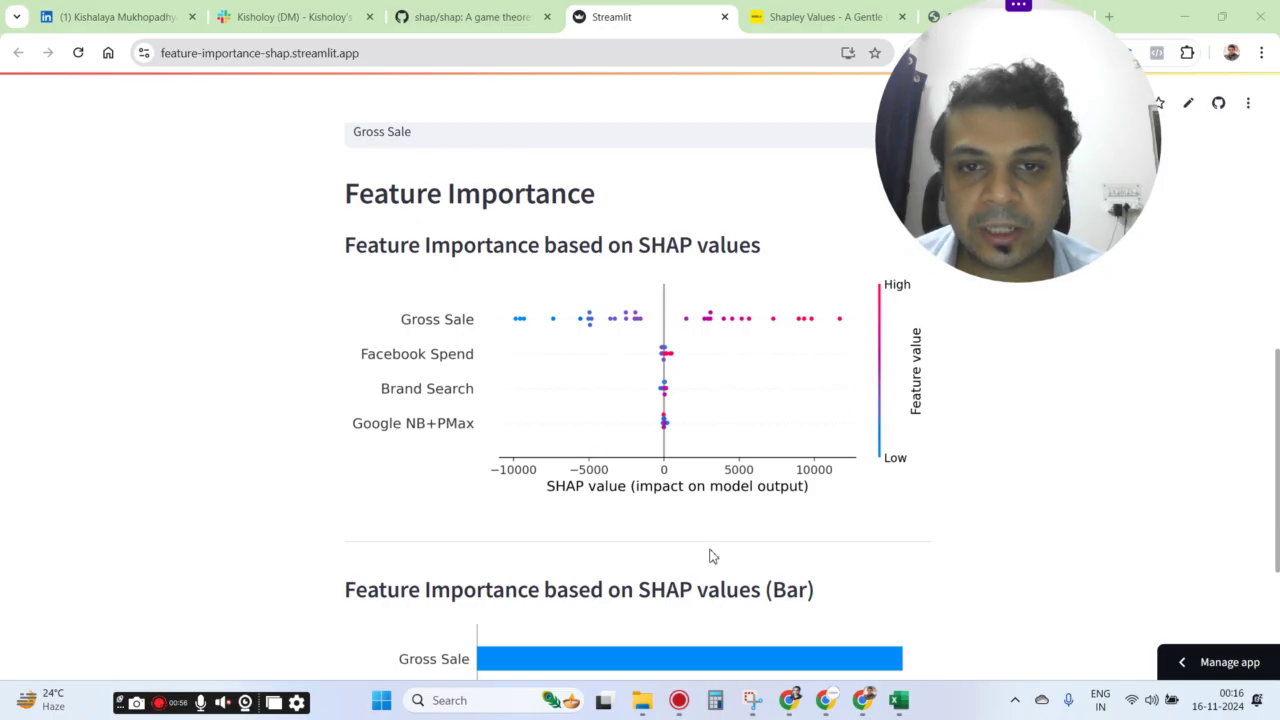
pyautogui.scroll(-3, 468, 460)
pyautogui.scroll(3, 364, 457)
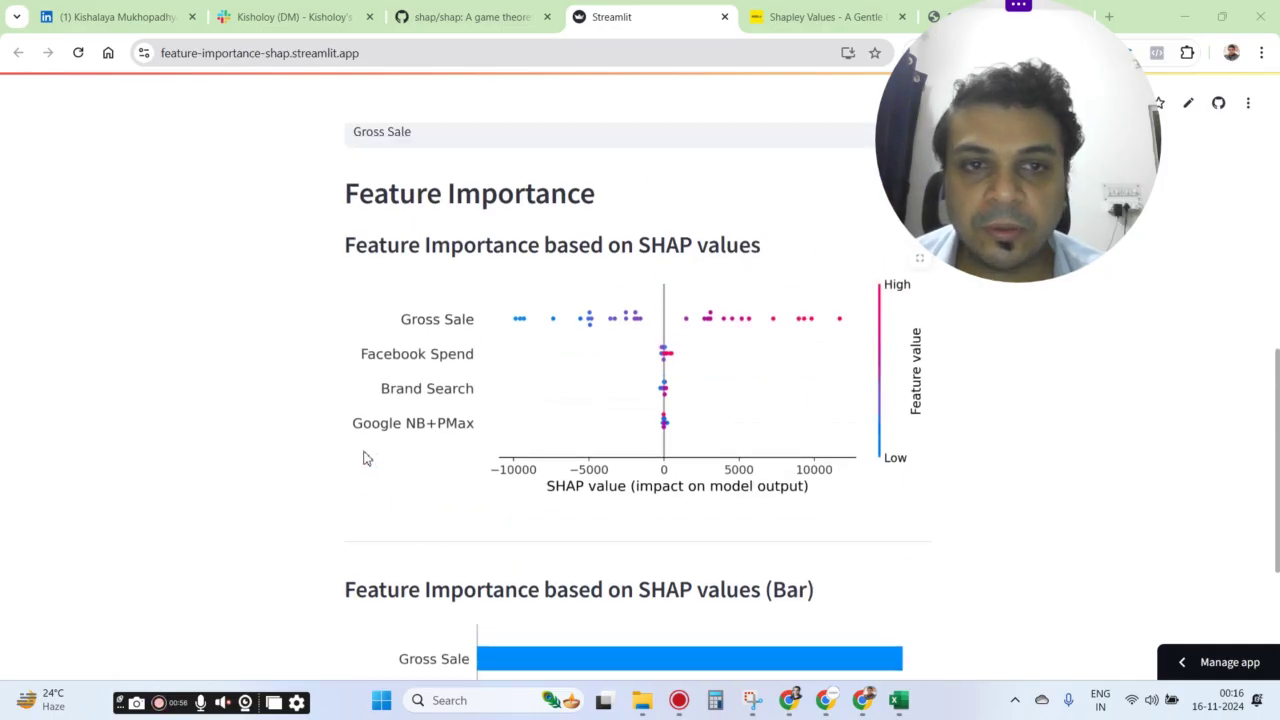
pyautogui.scroll(1, 366, 457)
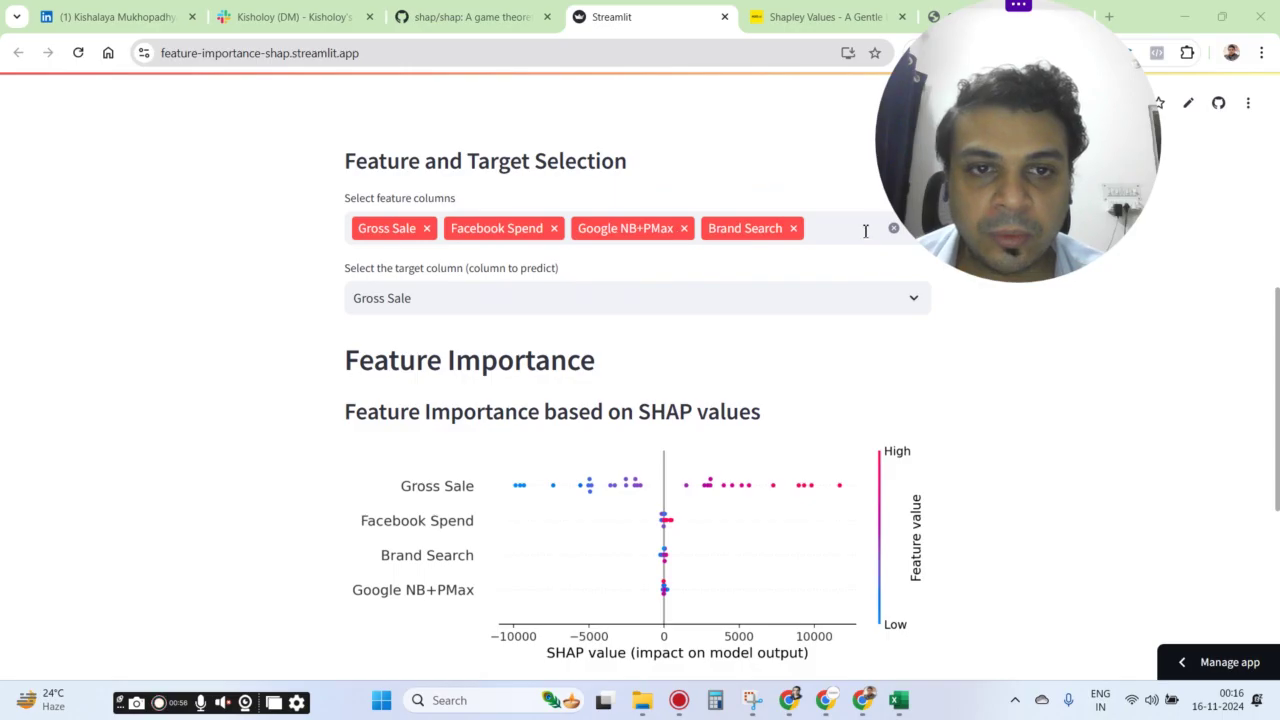
pyautogui.click(838, 236)
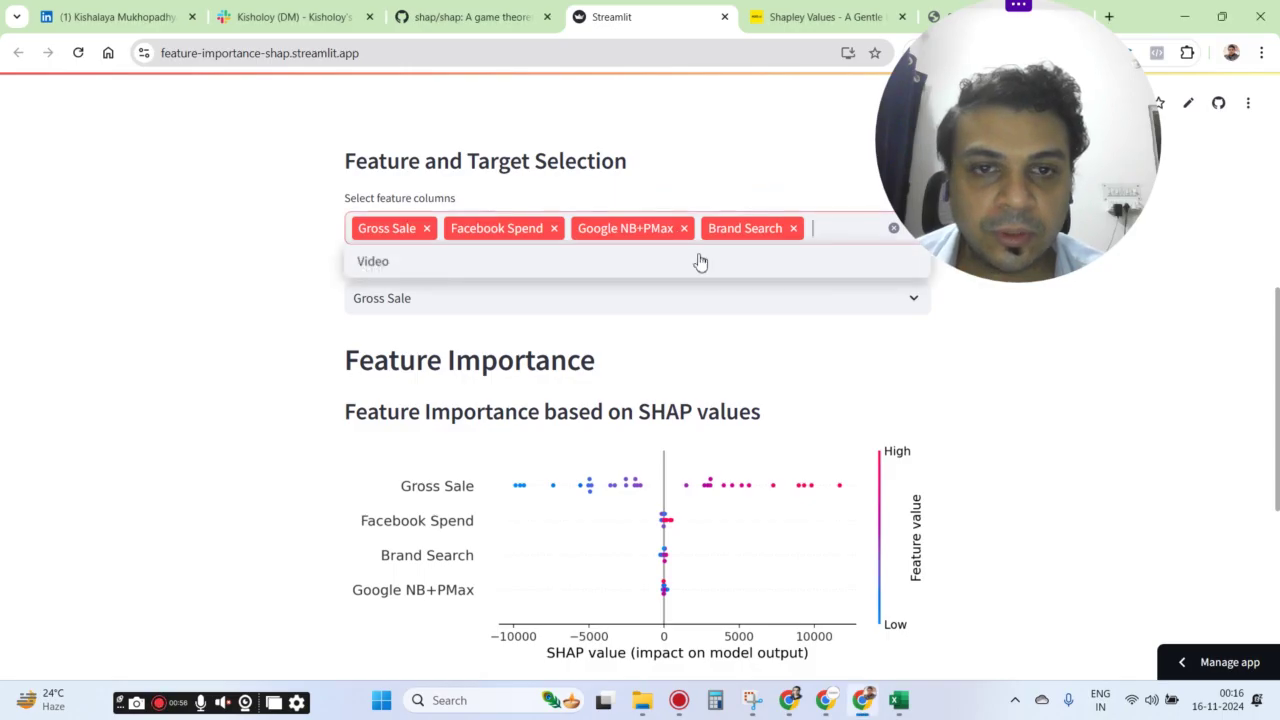
pyautogui.click(250, 455)
pyautogui.scroll(-2, 711, 391)
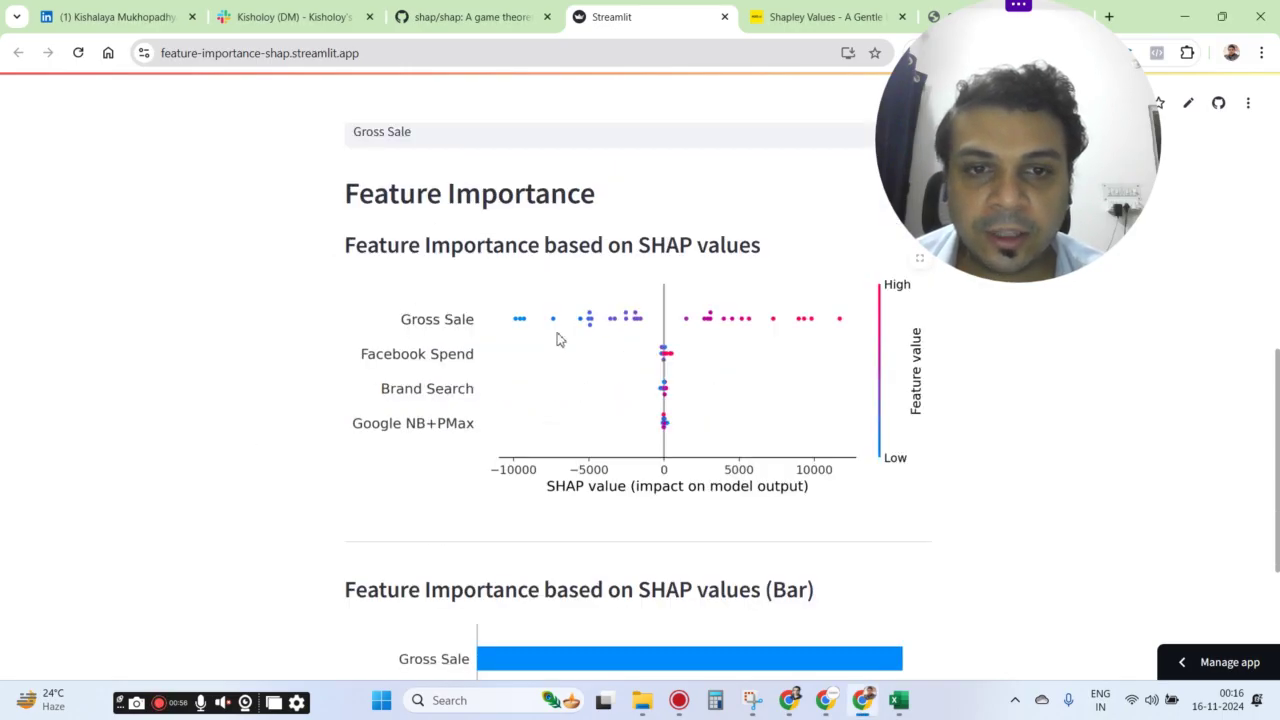
# Remove Gross Sale from the feature columns and add Video, keeping Gross Sale as the target column.
pyautogui.scroll(2, 370, 292)
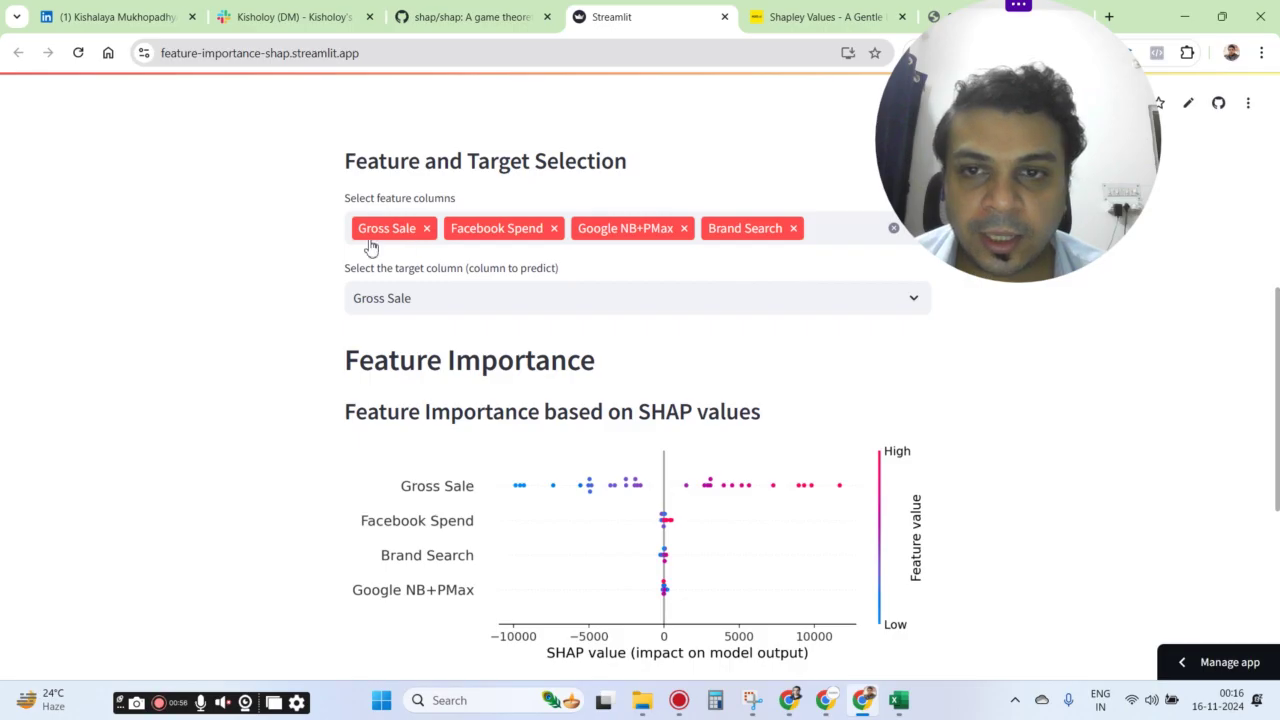
pyautogui.click(426, 228)
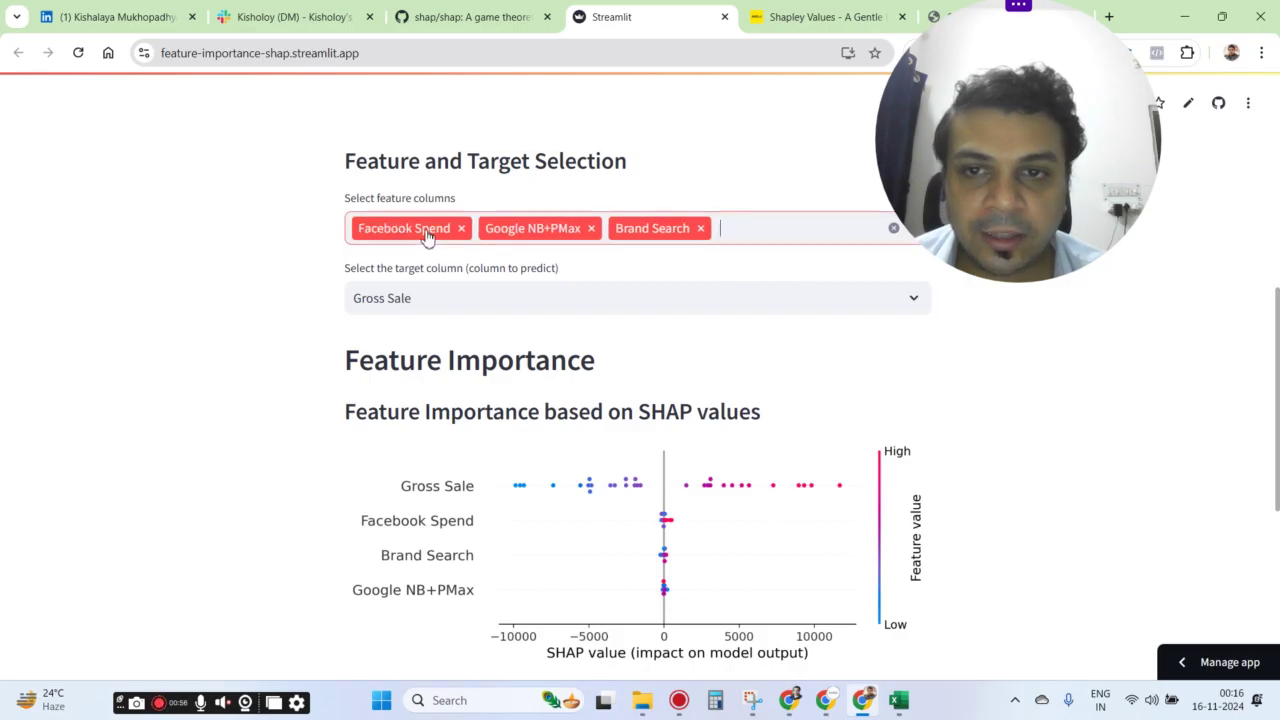
pyautogui.click(783, 228)
pyautogui.click(666, 289)
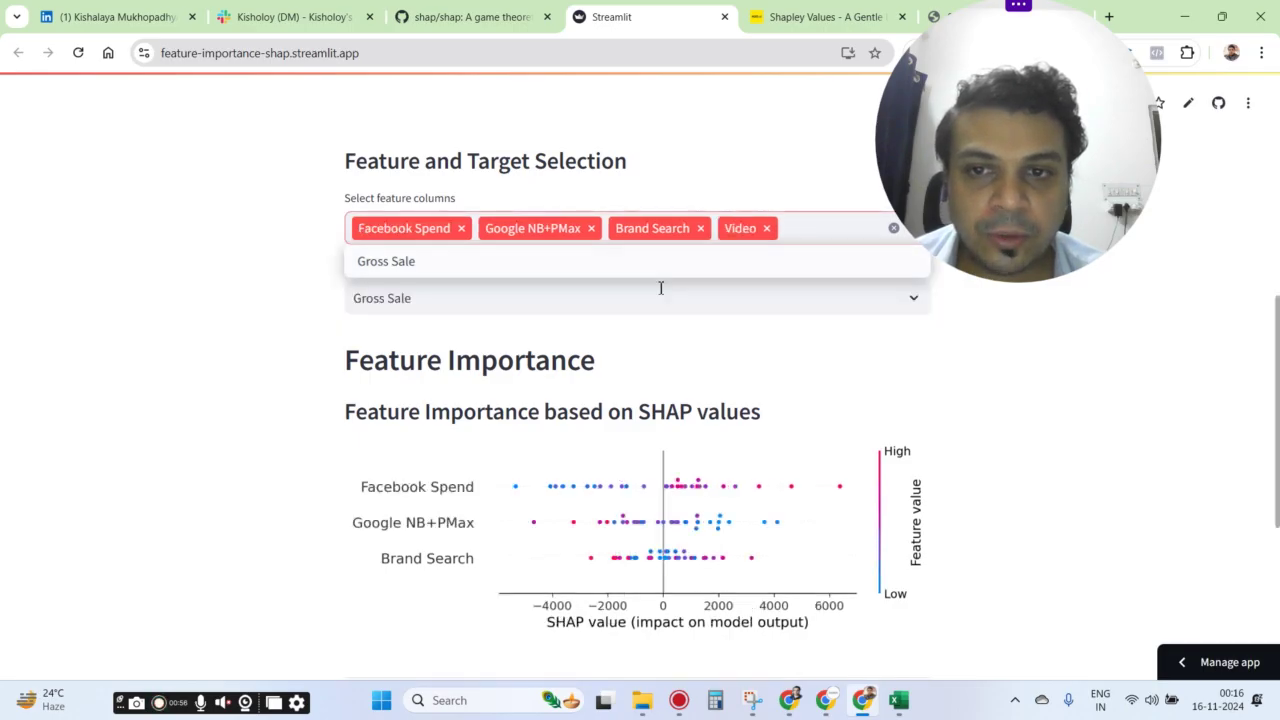
pyautogui.click(282, 267)
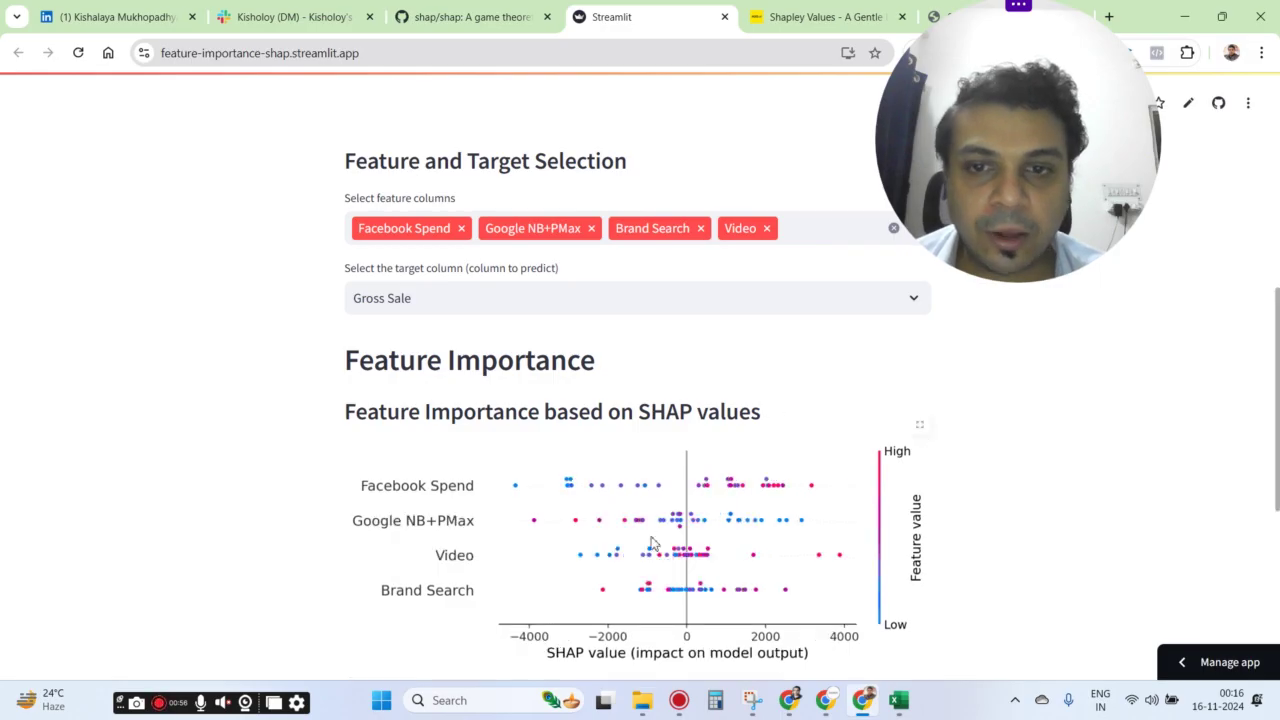
# Compare the updated SHAP summary plot with the bar chart of mean SHAP values for the four marketing channels.
pyautogui.scroll(-1, 680, 520)
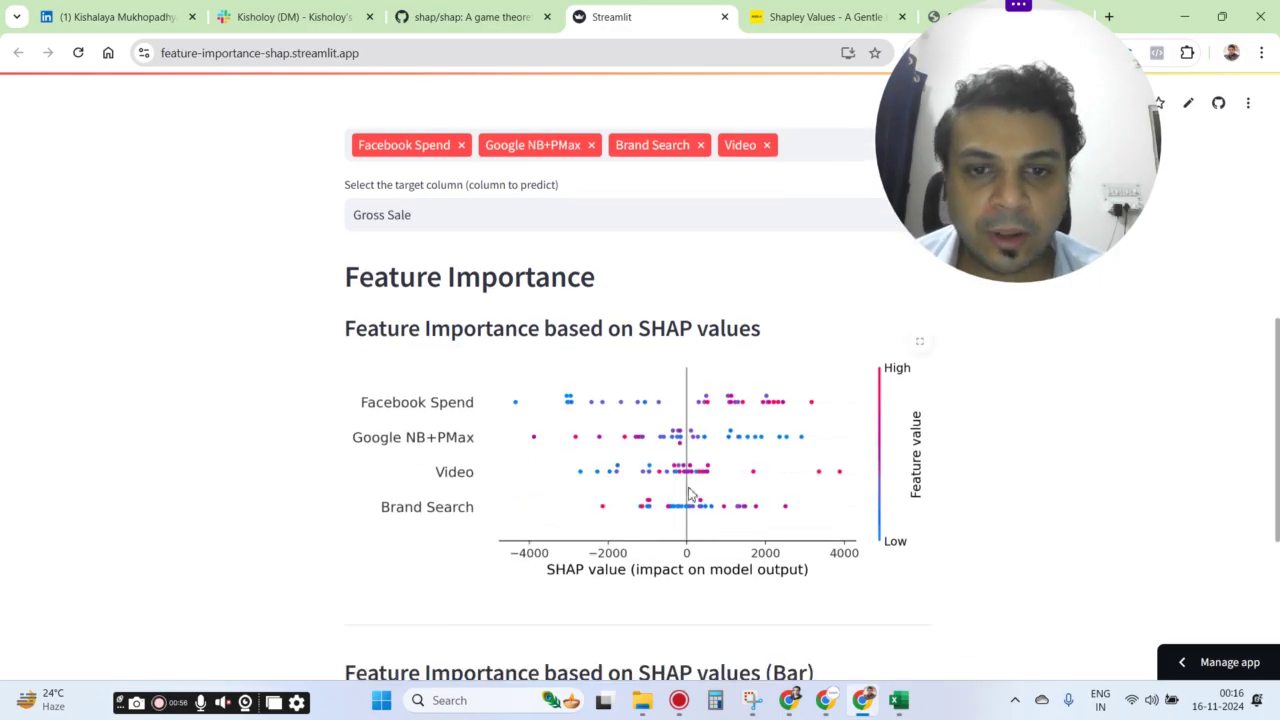
pyautogui.scroll(-1, 689, 494)
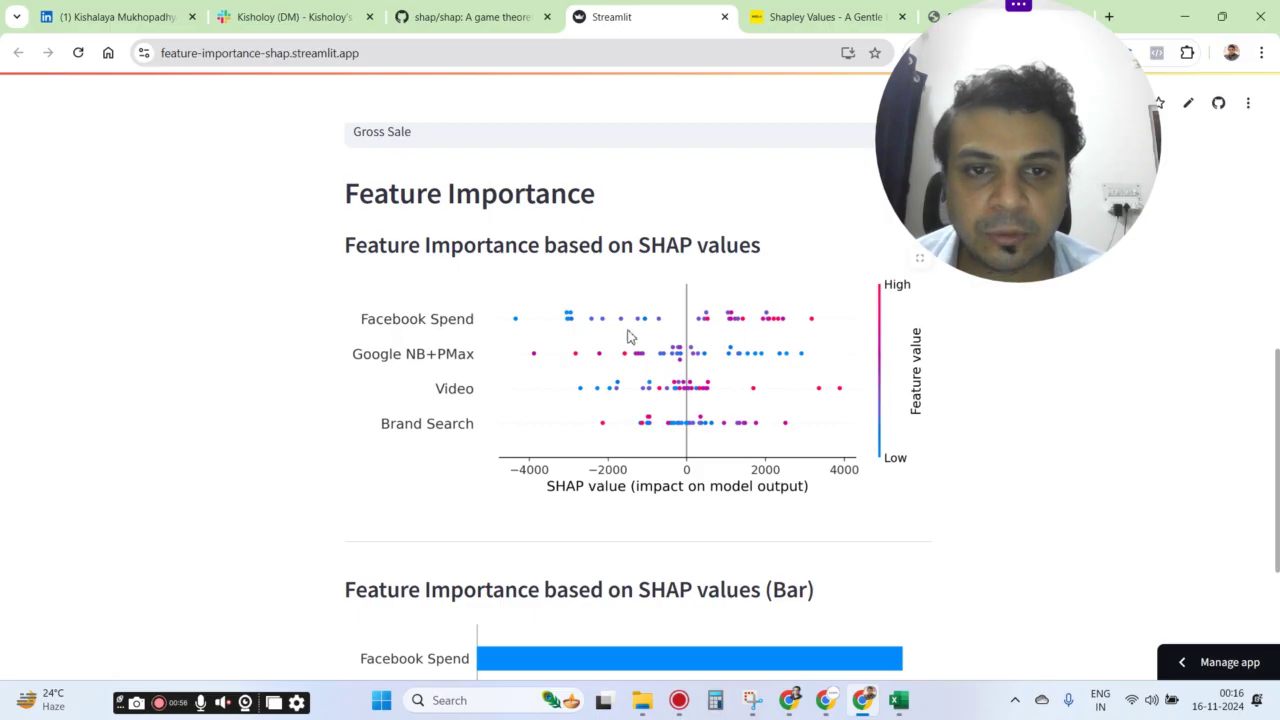
pyautogui.scroll(-2, 772, 320)
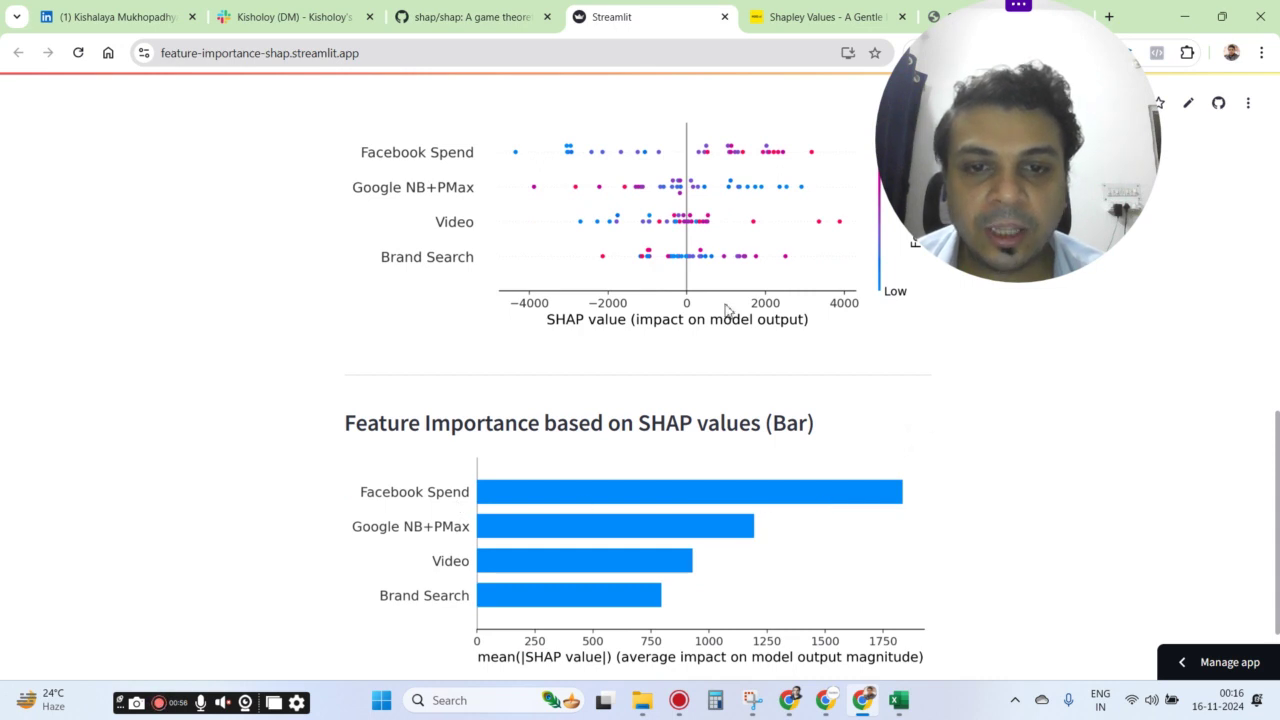
pyautogui.scroll(2, 620, 320)
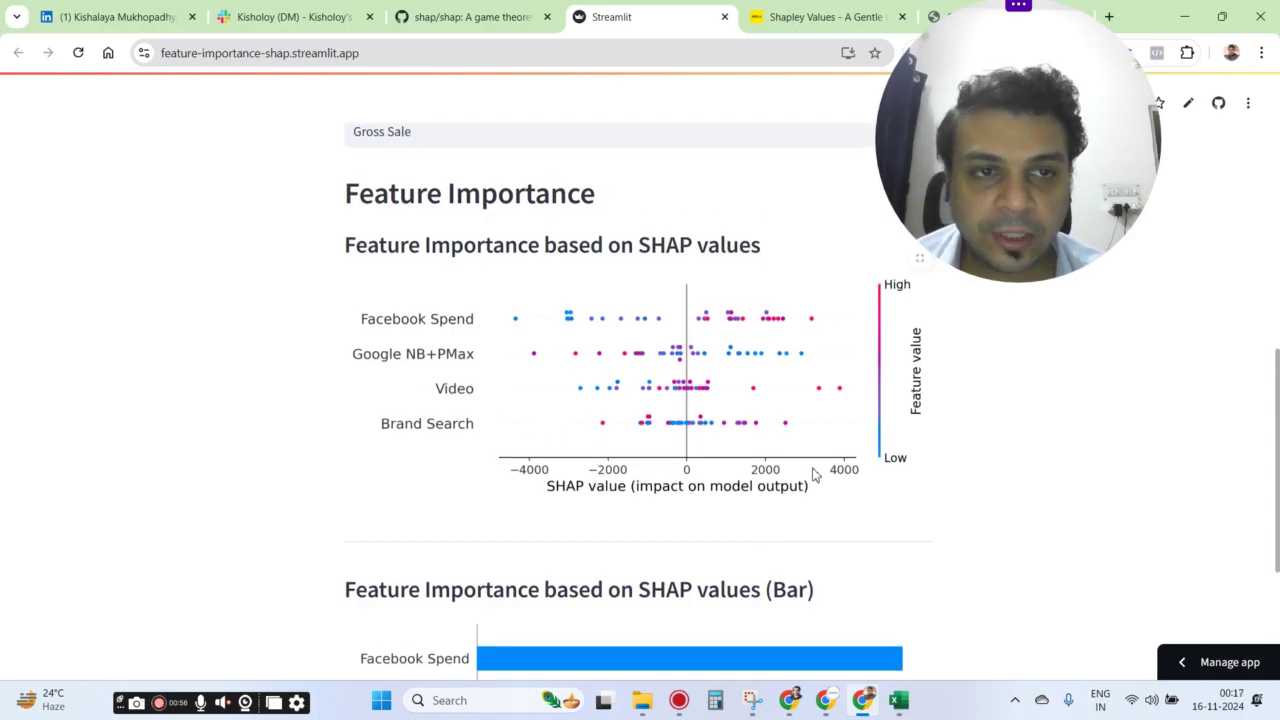
pyautogui.scroll(-3, 503, 573)
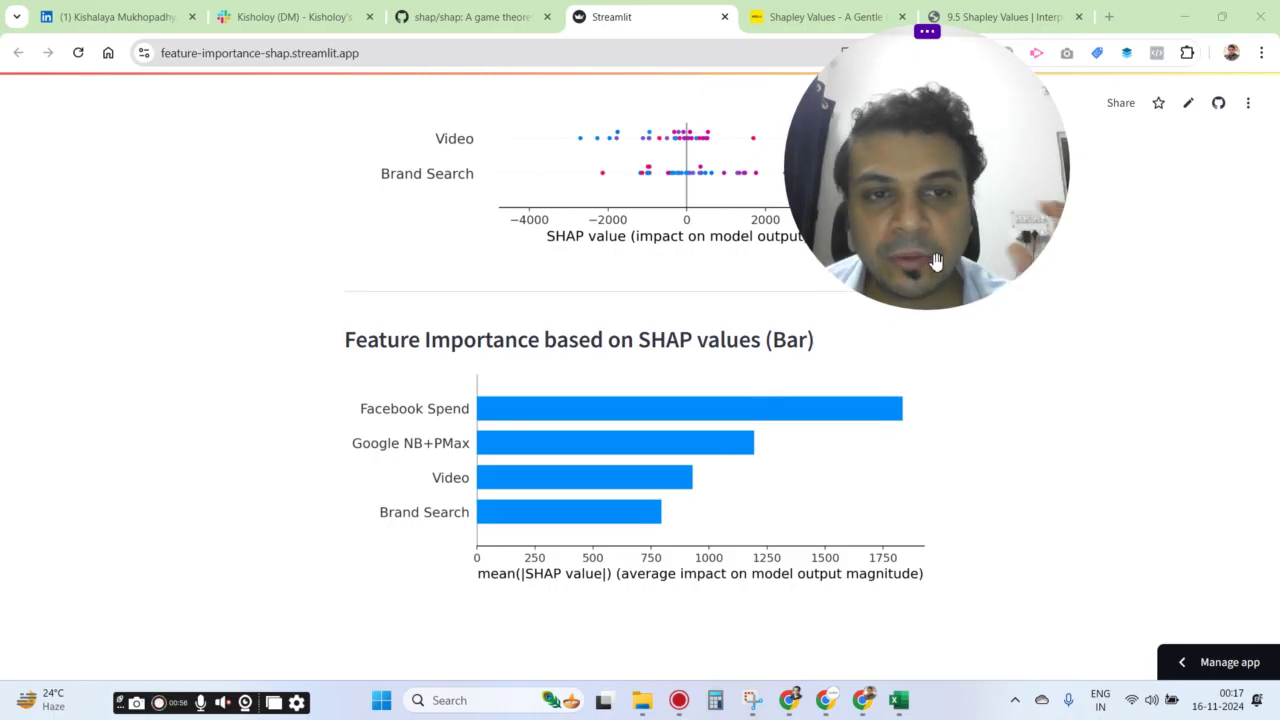
pyautogui.moveTo(936, 261); pyautogui.dragTo(1022, 256)
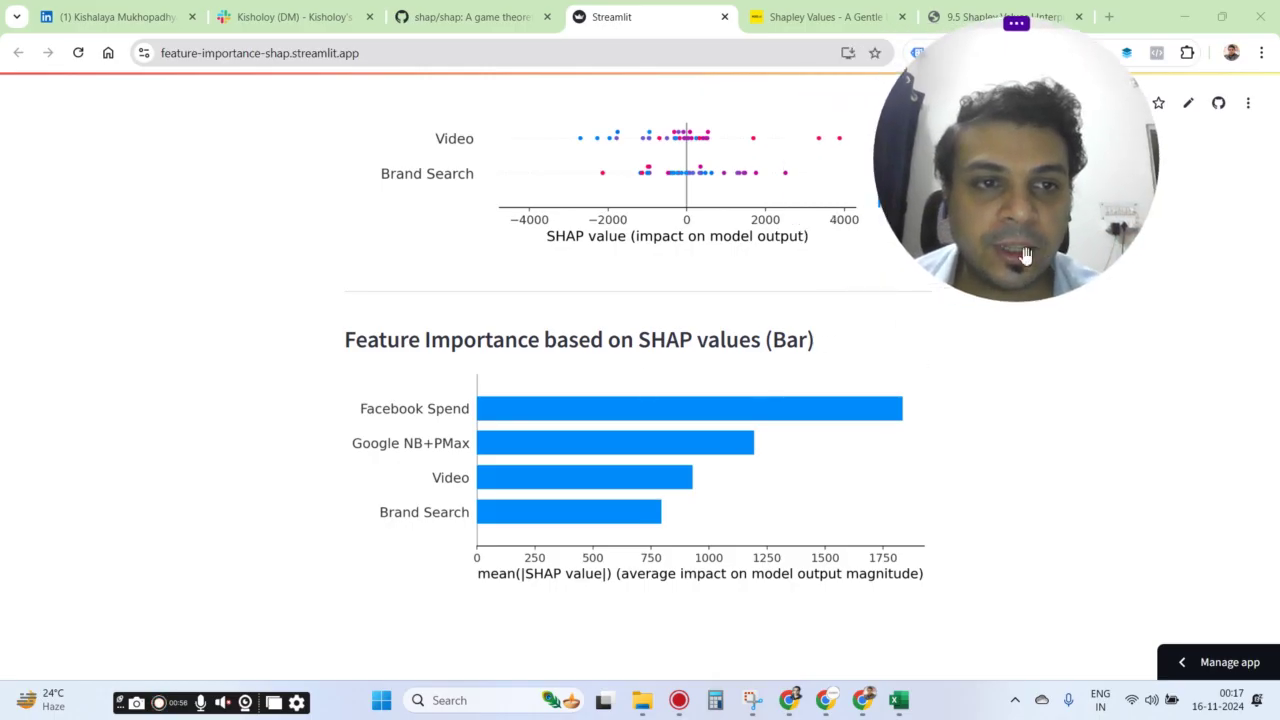
pyautogui.scroll(2, 380, 380)
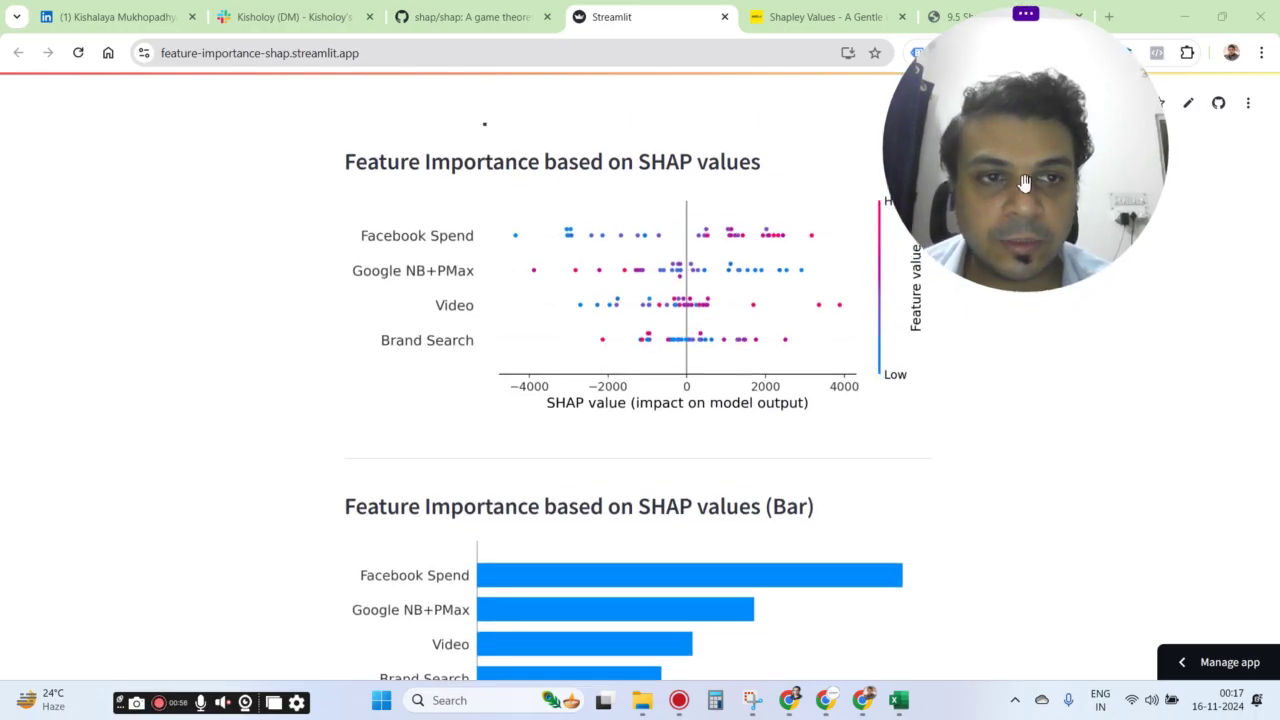
pyautogui.scroll(1, 560, 380)
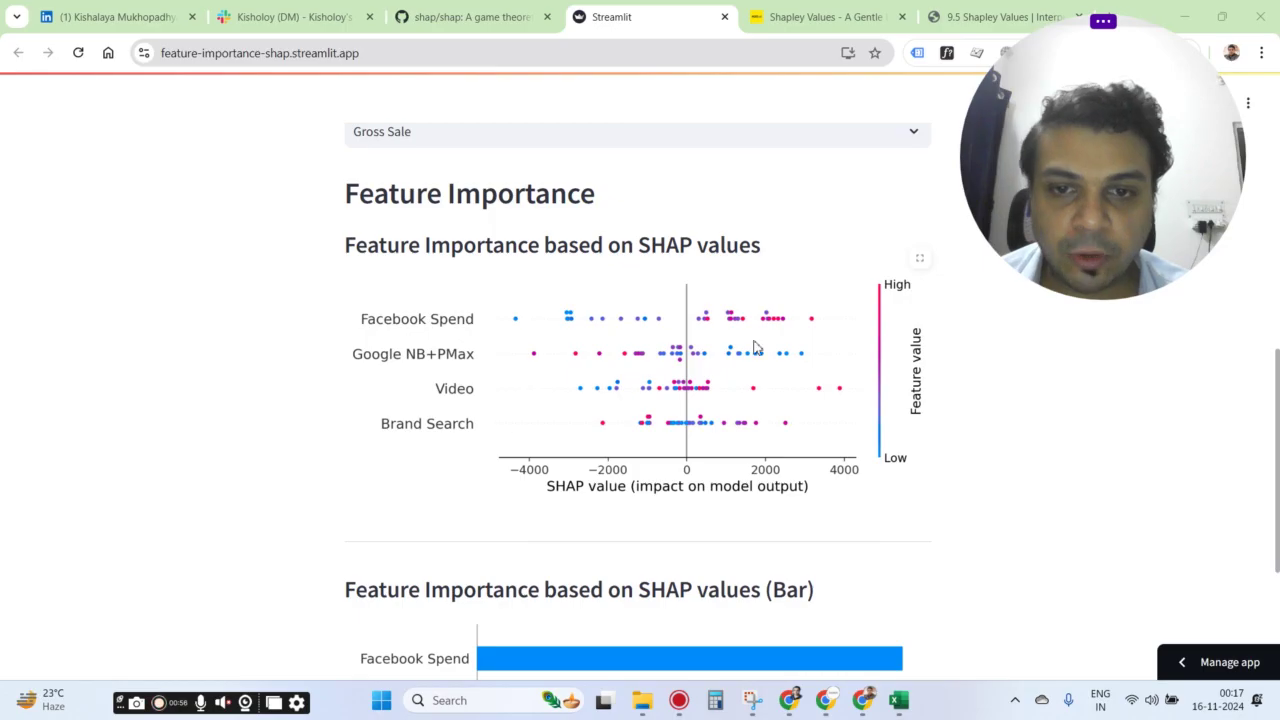
pyautogui.moveTo(1107, 261); pyautogui.dragTo(989, 263)
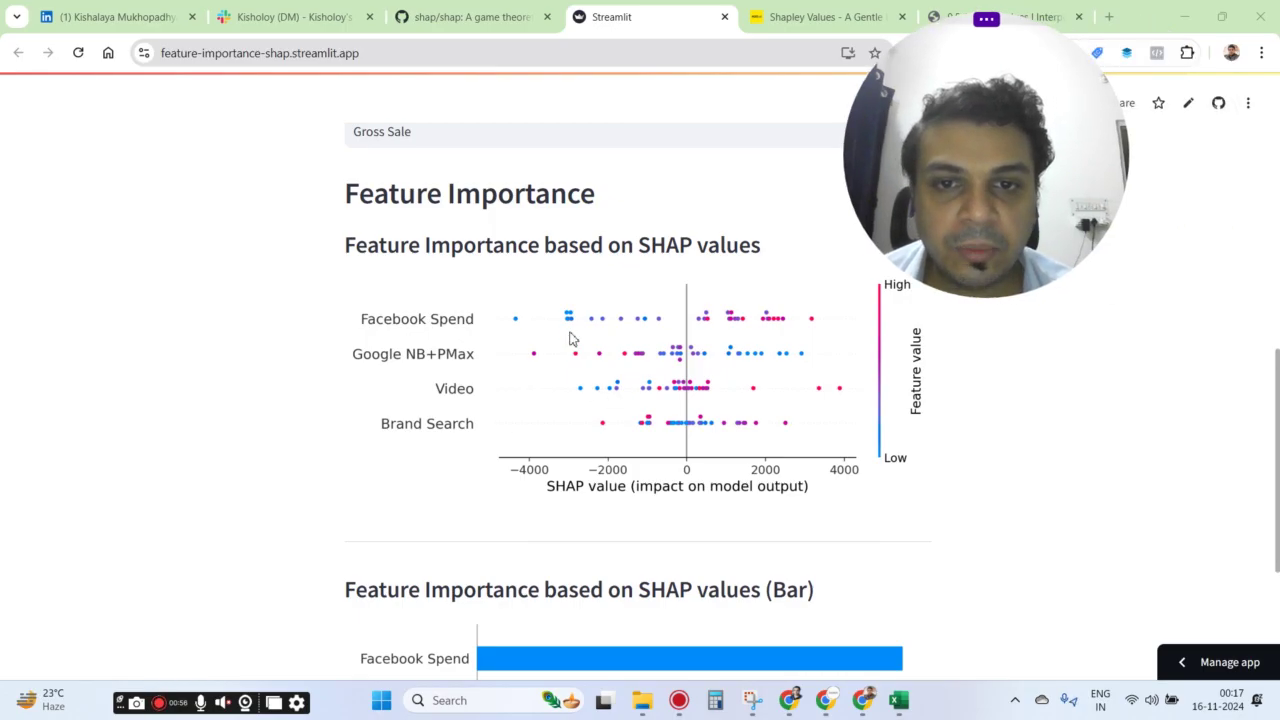
pyautogui.moveTo(972, 265); pyautogui.dragTo(272, 268)
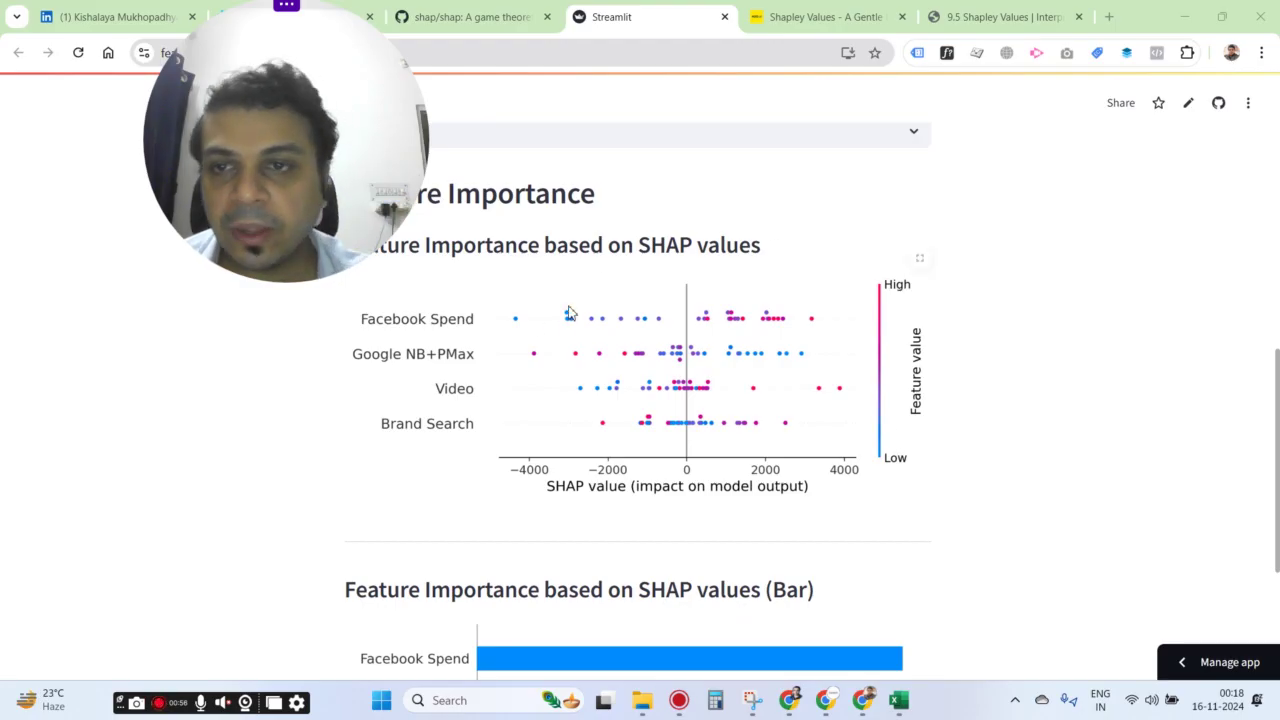
pyautogui.moveTo(879, 113); pyautogui.dragTo(1240, 114)
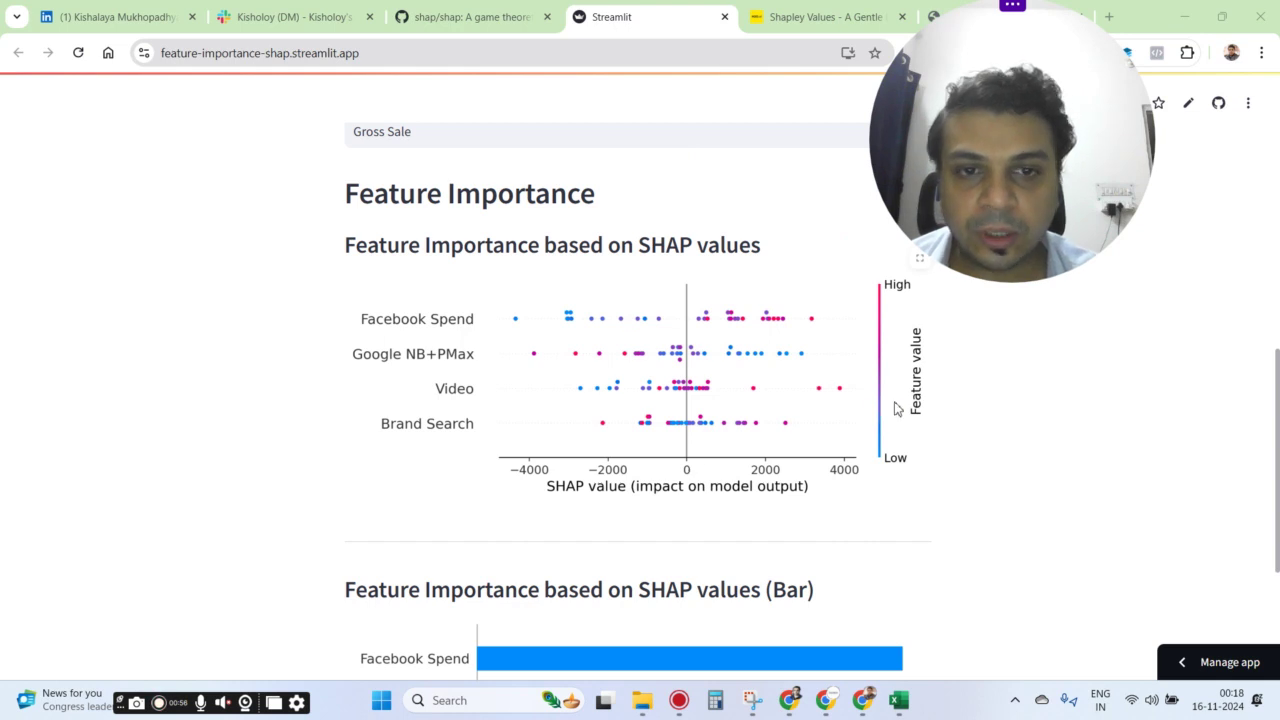
# Examine the channel ranking in the SHAP bar chart and return to the point distribution in the summary plot.
pyautogui.scroll(-2, 394, 363)
pyautogui.scroll(1, 394, 363)
pyautogui.scroll(-1, 469, 514)
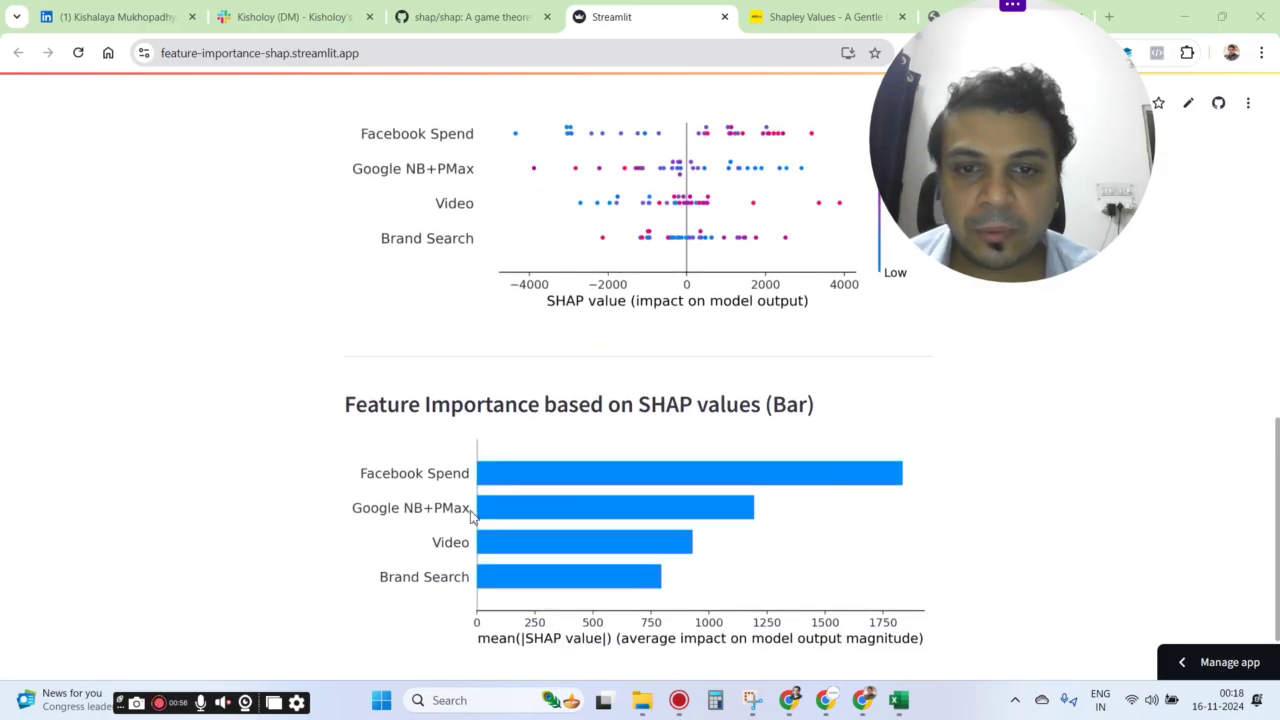
pyautogui.scroll(1, 674, 569)
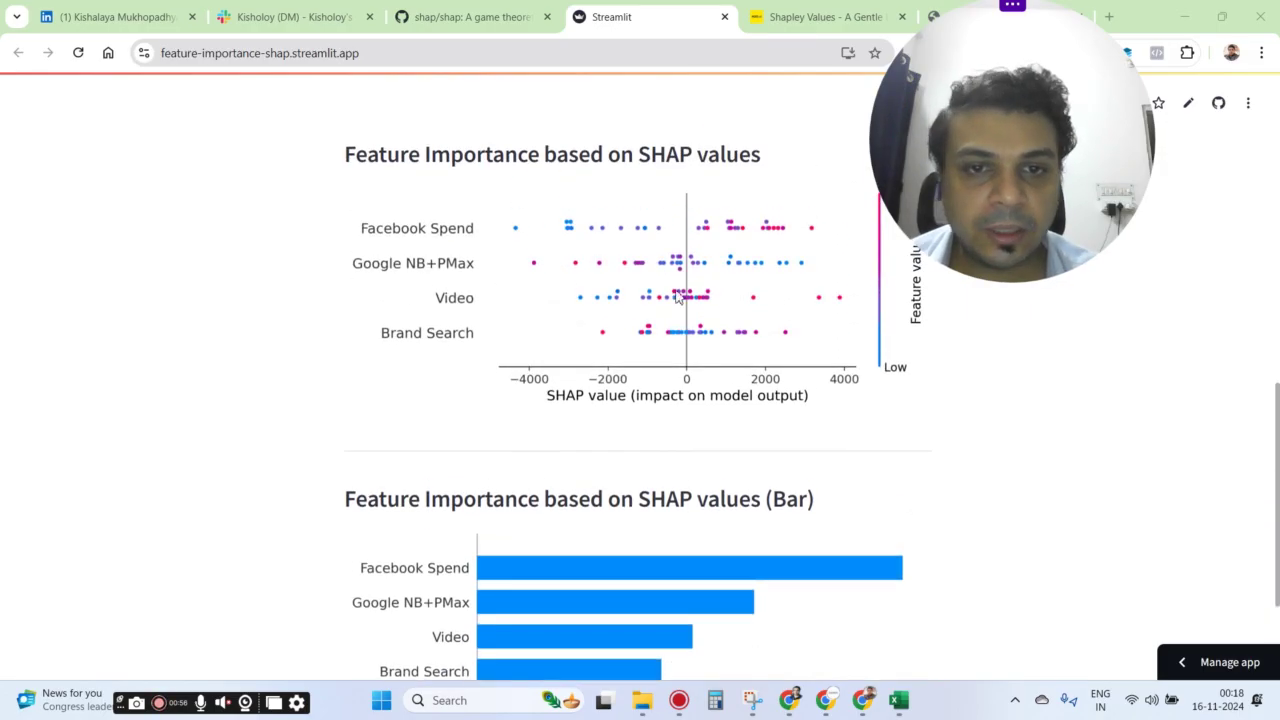
# Open the H2O.ai article on Shapley values and read its intuitive explanation based on the farming collective.
pyautogui.scroll(1, 700, 300)
pyautogui.moveTo(998, 134); pyautogui.dragTo(1085, 186)
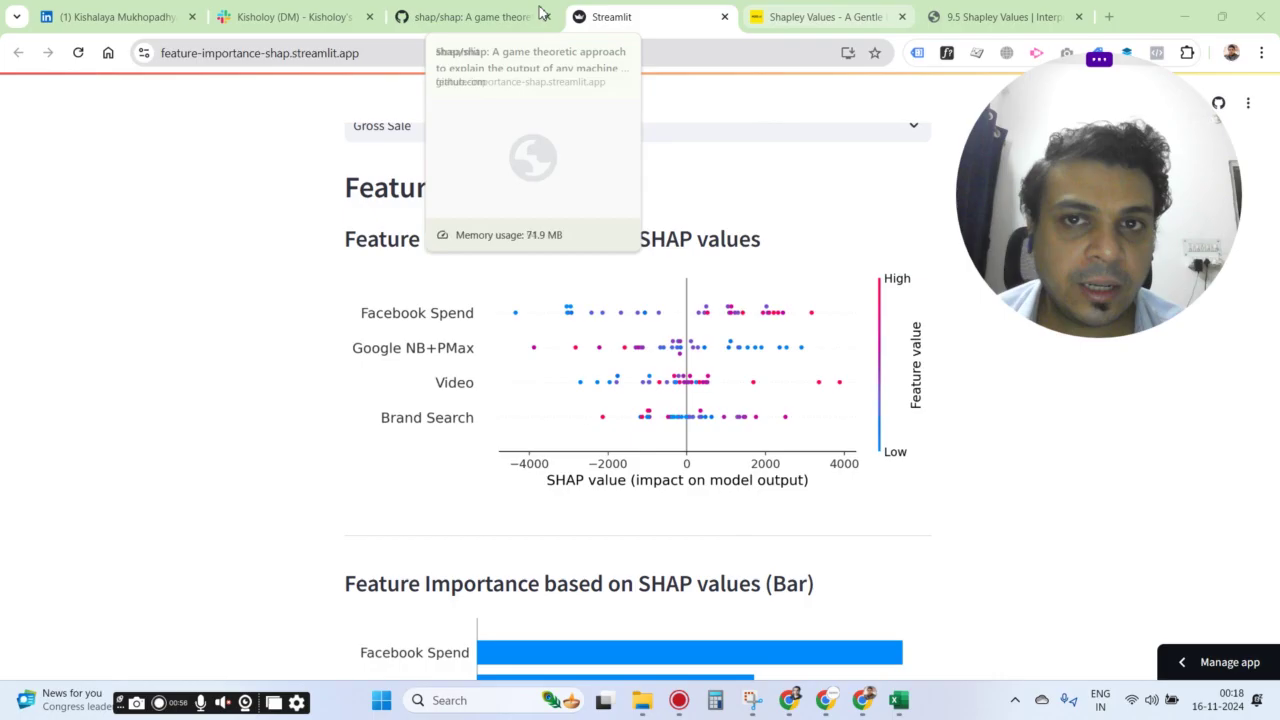
pyautogui.click(812, 12)
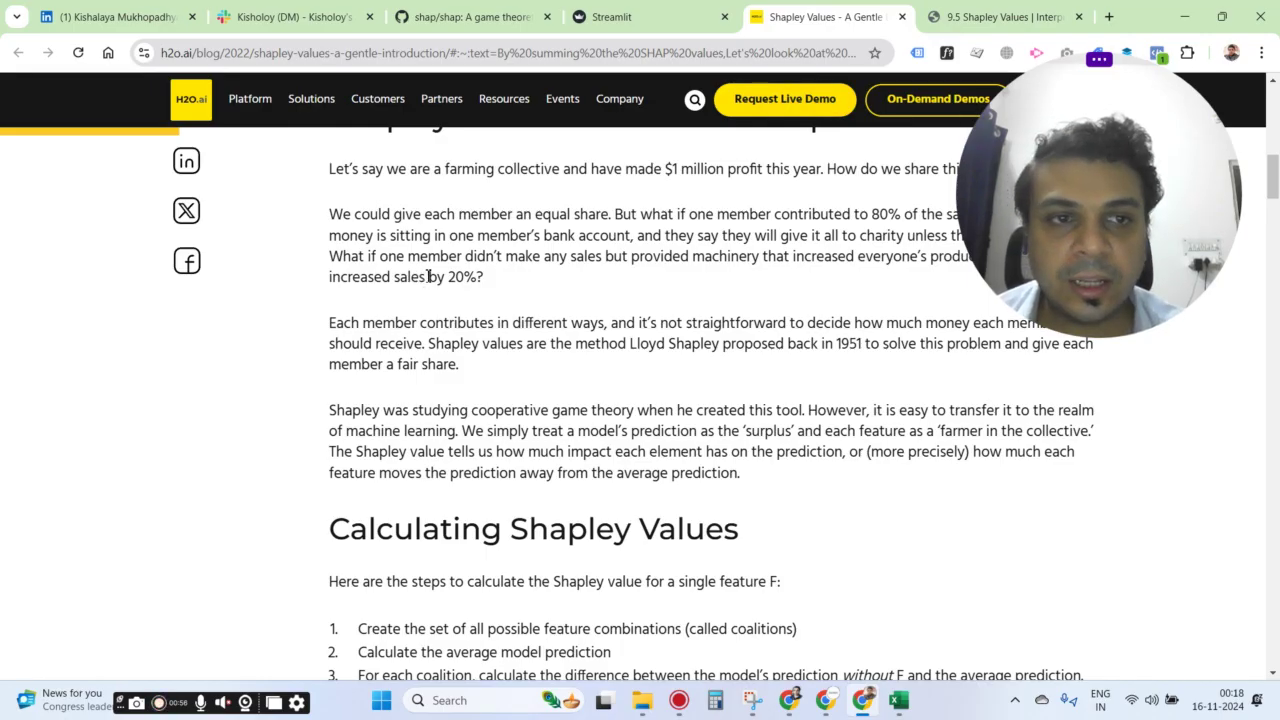
pyautogui.scroll(10, 428, 277)
pyautogui.scroll(-6, 426, 297)
pyautogui.scroll(-3, 428, 296)
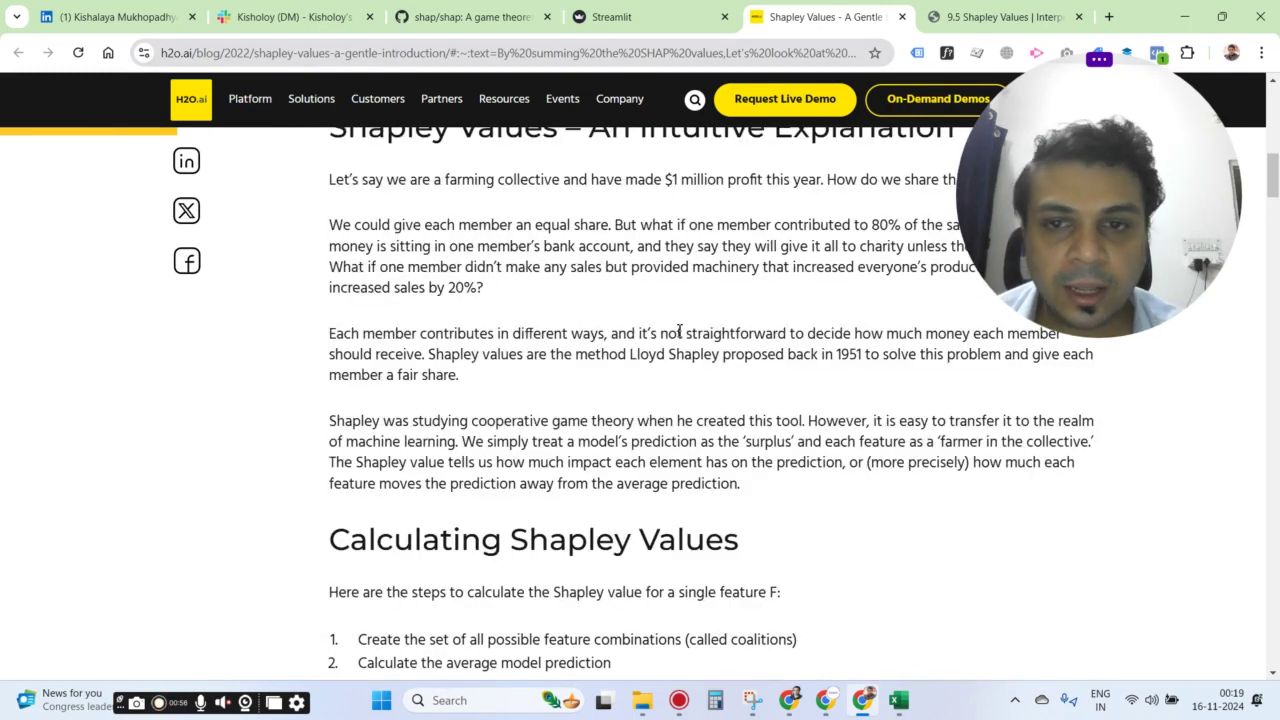
# Read the article's six-step list under Calculating Shapley Values for a single feature F.
pyautogui.scroll(-5, 614, 394)
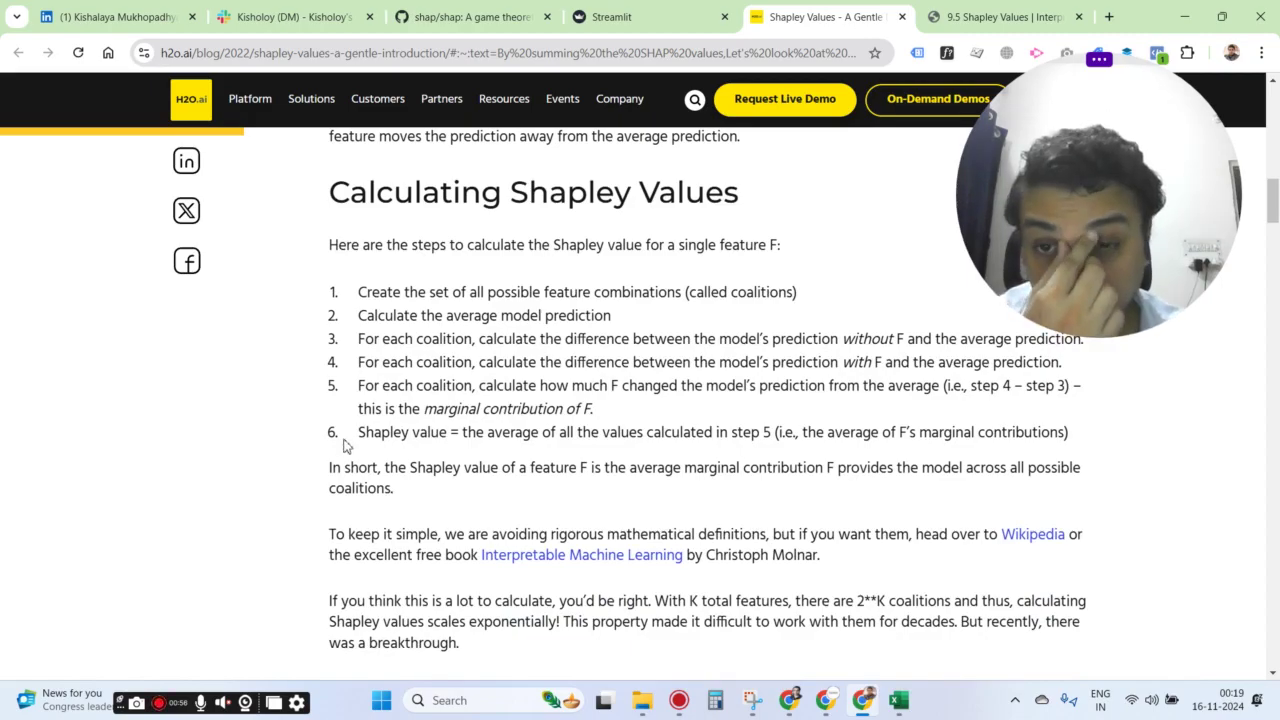
pyautogui.moveTo(347, 283); pyautogui.dragTo(624, 438)
pyautogui.click(624, 440)
pyautogui.moveTo(1100, 186); pyautogui.dragTo(251, 131)
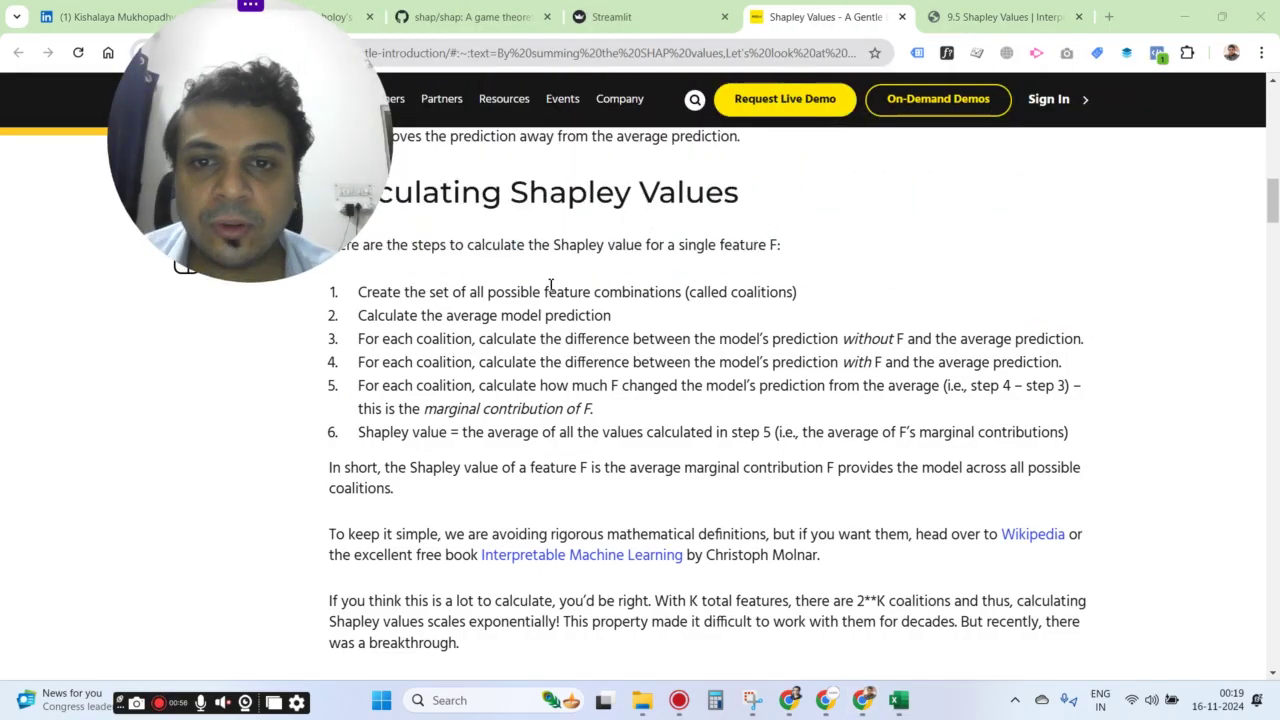
# Return to the Streamlit app and drop Brand Search, leaving Facebook Spend, Google NB+PMax and Video as feature columns.
pyautogui.click(681, 8)
pyautogui.scroll(5, 632, 427)
pyautogui.scroll(-1, 570, 485)
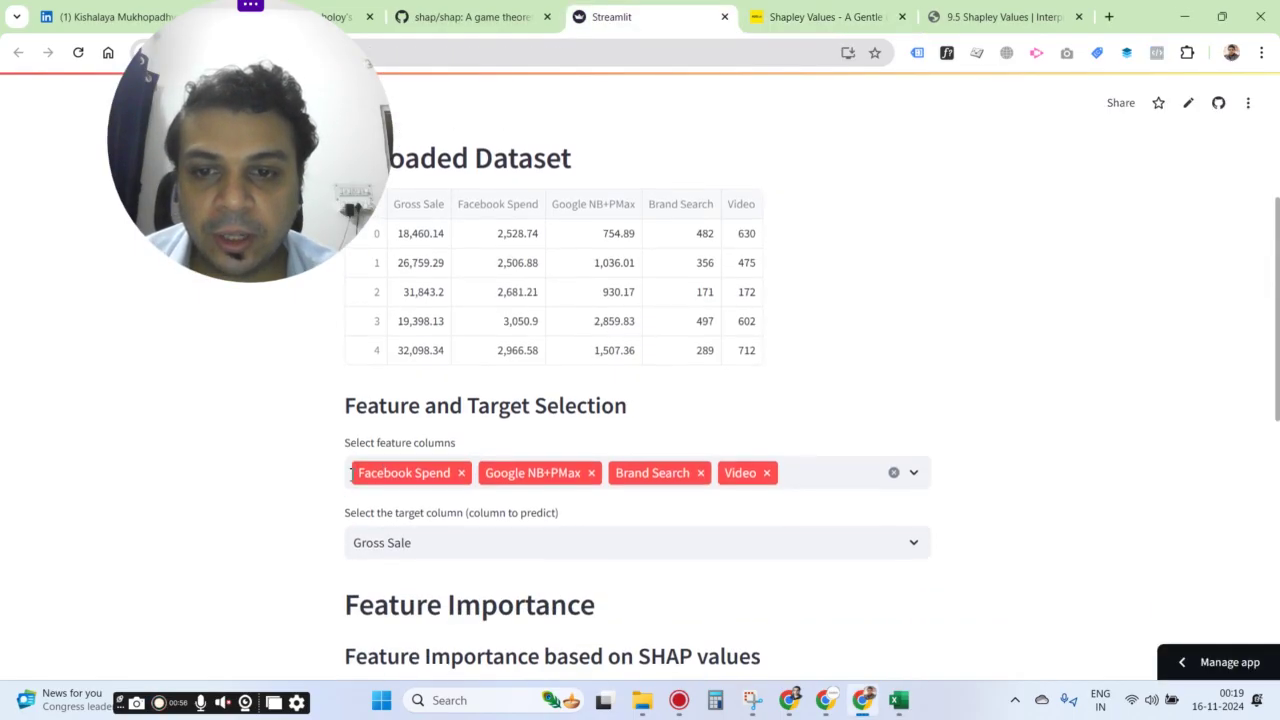
pyautogui.click(767, 473)
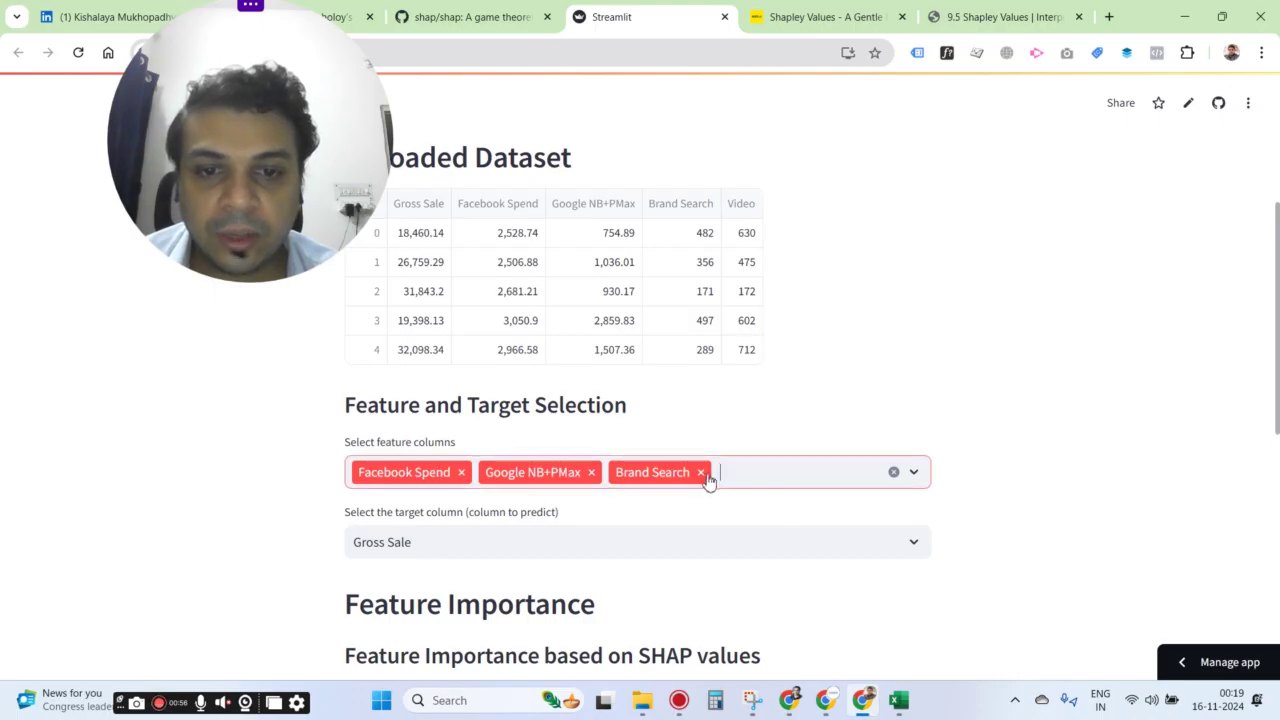
pyautogui.click(701, 473)
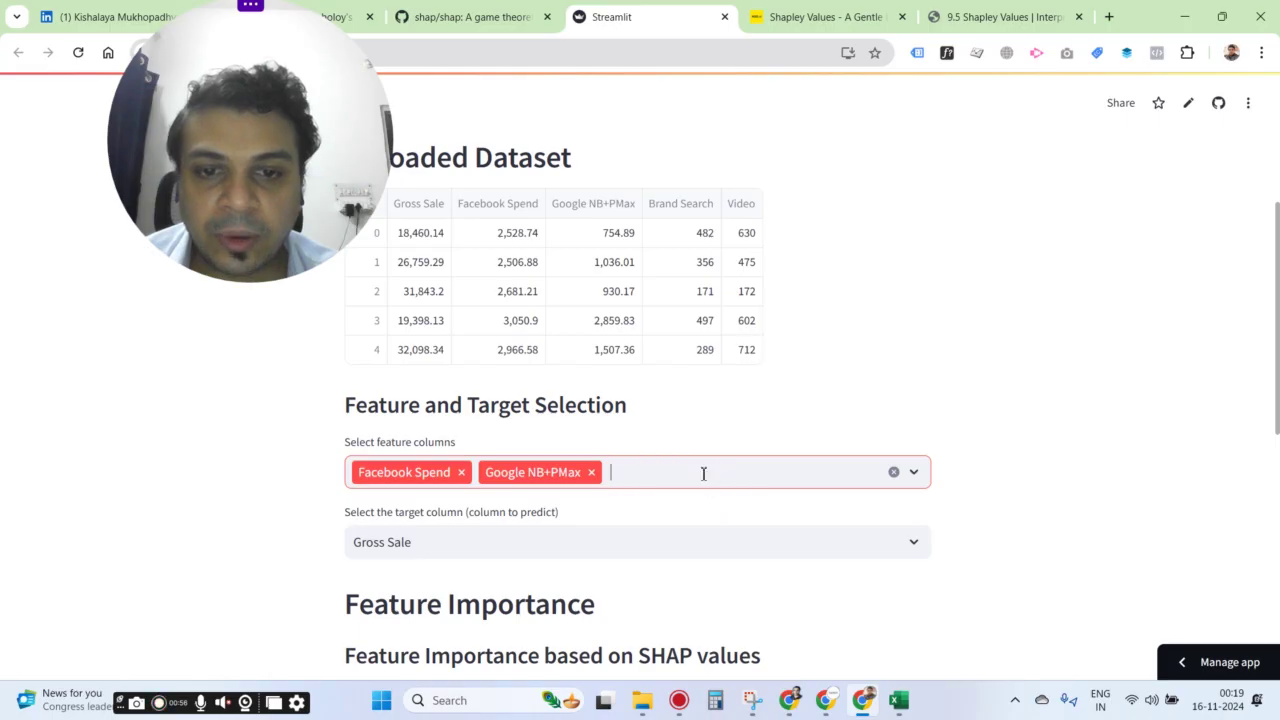
pyautogui.click(706, 471)
pyautogui.click(511, 569)
pyautogui.click(287, 492)
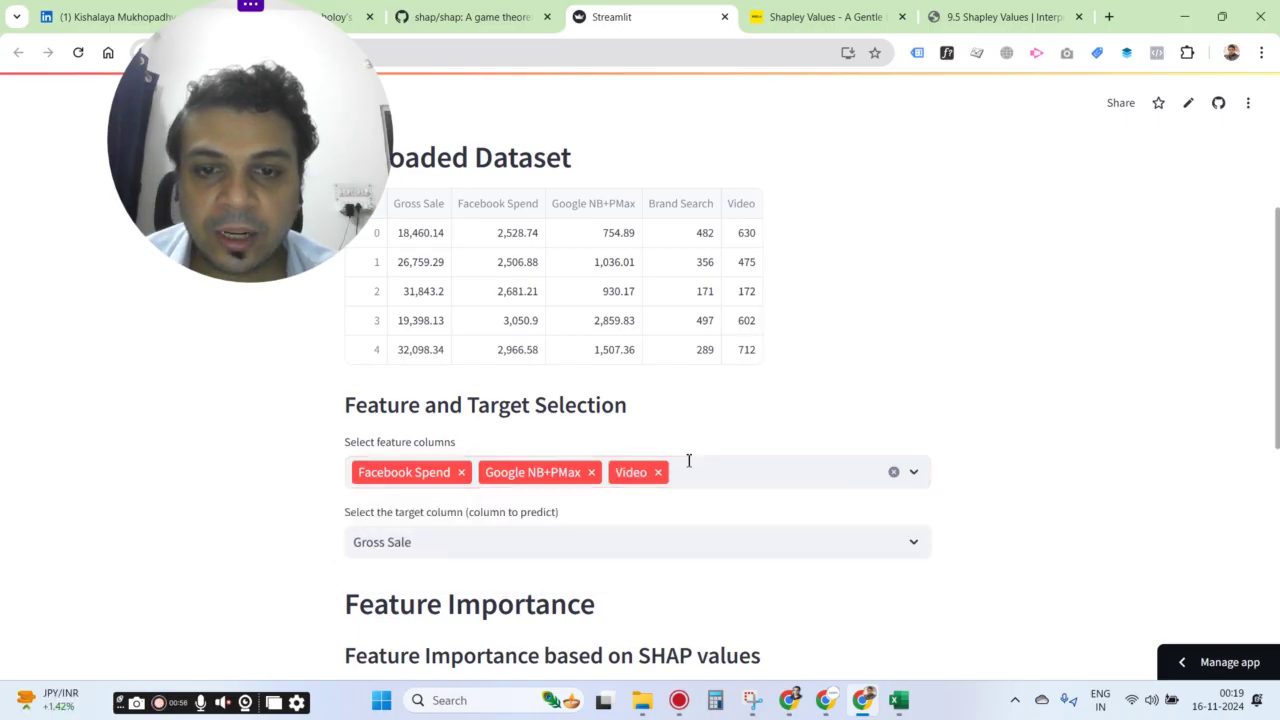
# Review the SHAP summary and bar plots for the three remaining feature columns.
pyautogui.scroll(-3, 686, 455)
pyautogui.scroll(-4, 804, 453)
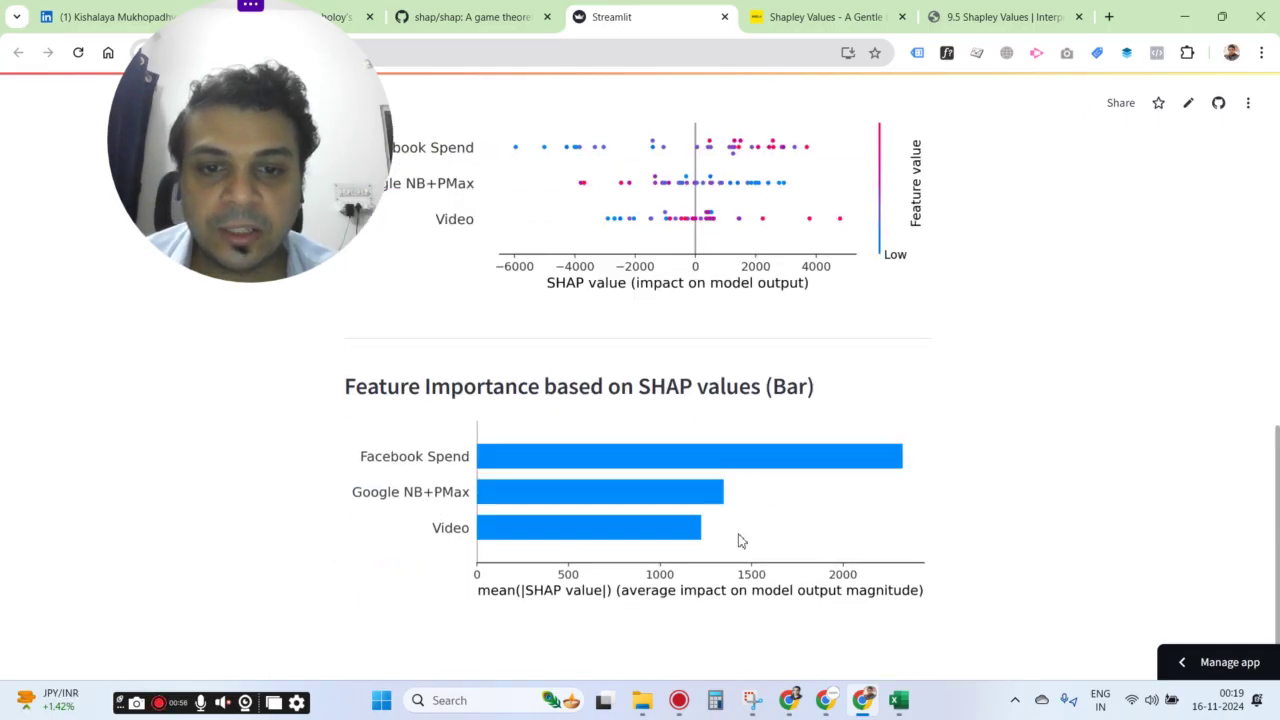
pyautogui.scroll(2, 797, 414)
pyautogui.scroll(5, 825, 415)
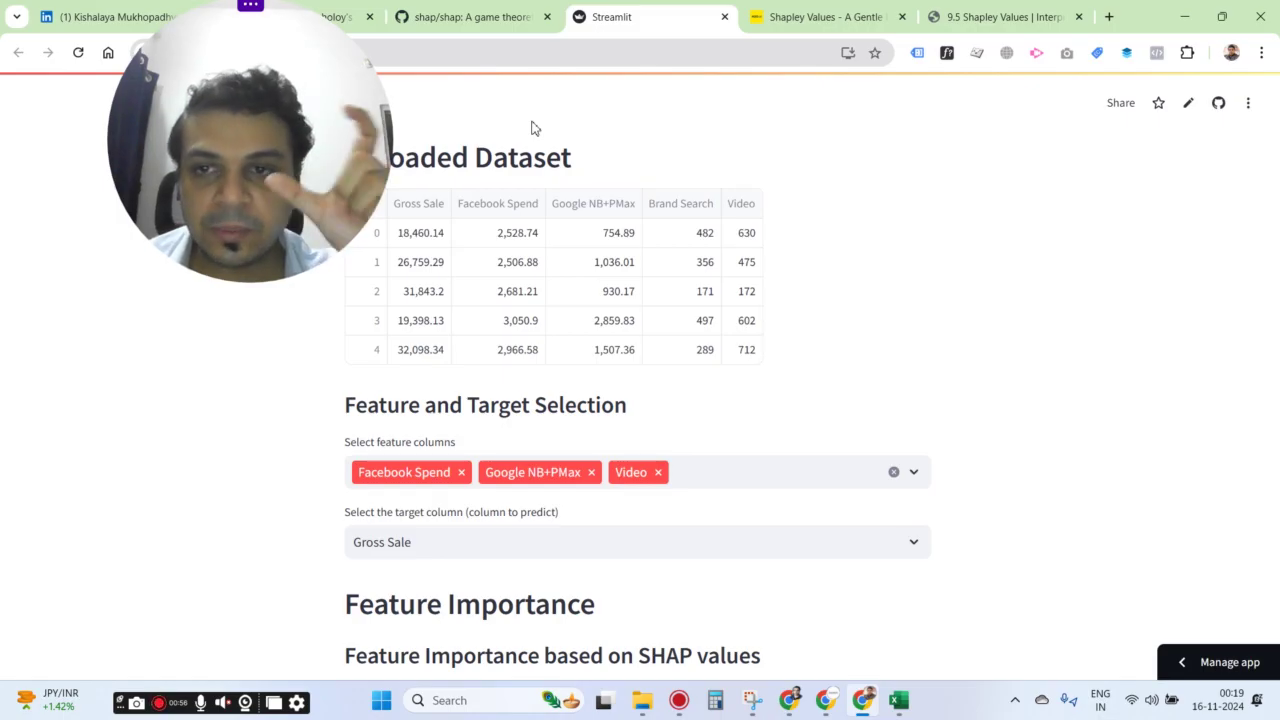
# Highlight the article's step on creating all possible feature combinations and relate it to the feature selection in the Streamlit app.
pyautogui.click(822, 10)
pyautogui.moveTo(418, 292); pyautogui.dragTo(749, 298)
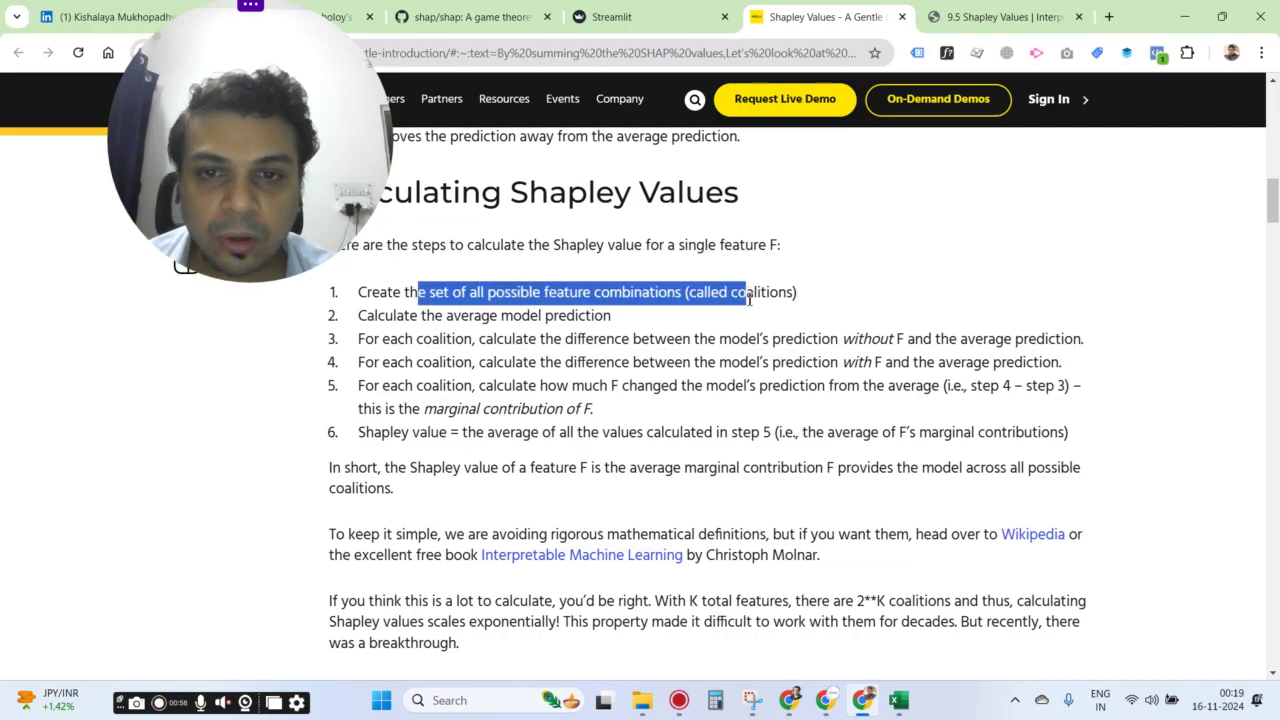
pyautogui.click(702, 329)
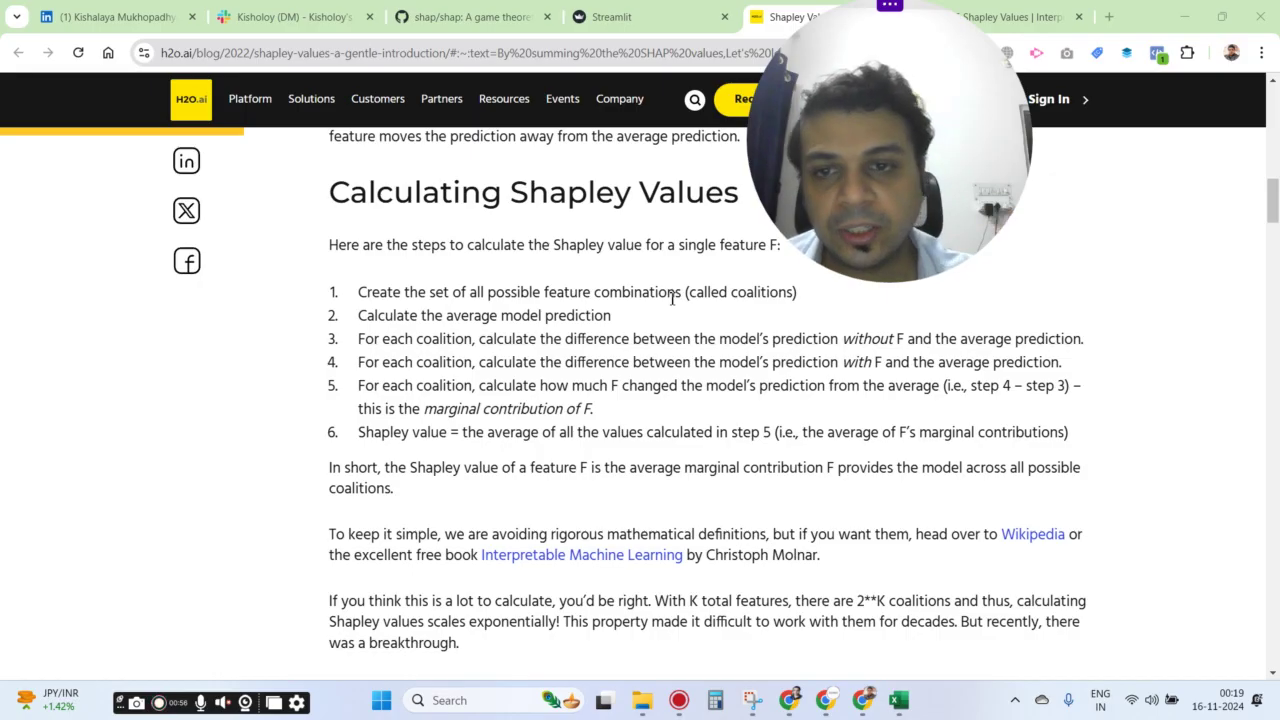
pyautogui.click(630, 15)
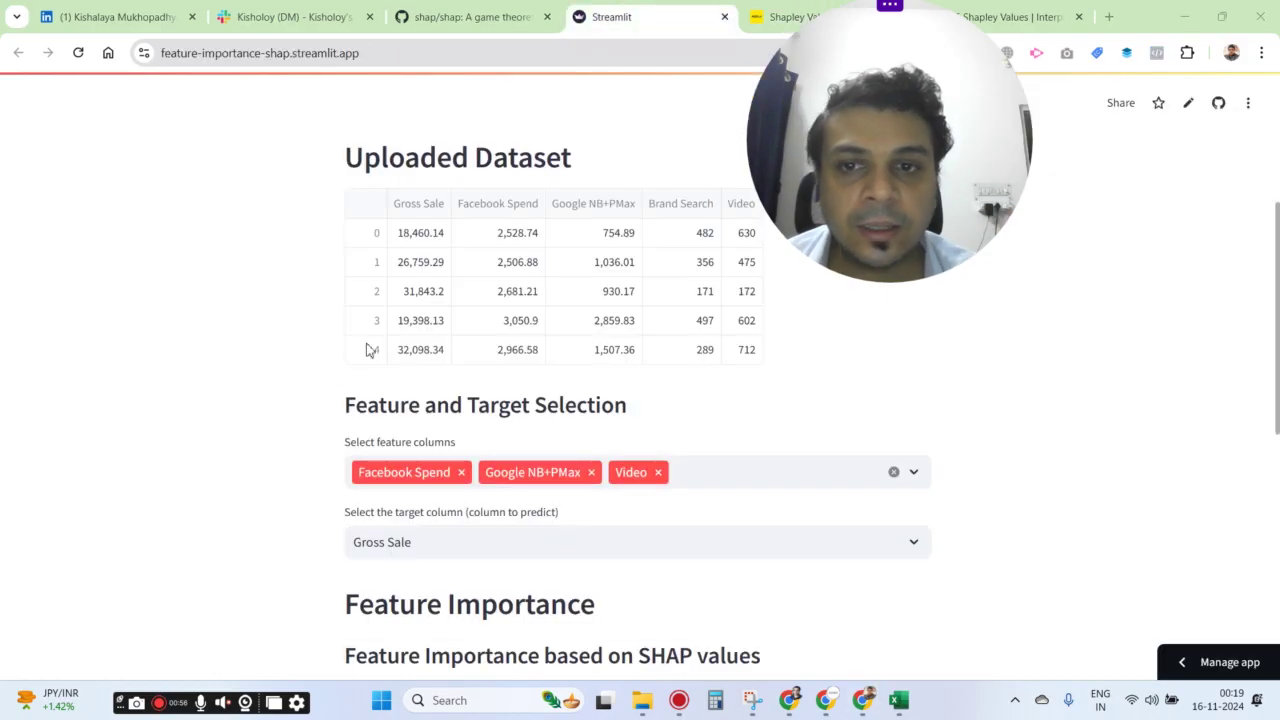
pyautogui.moveTo(944, 126); pyautogui.dragTo(1038, 155)
# In the article, examine the coalition steps comparing the model's prediction without and with feature F to the average prediction.
pyautogui.click(815, 17)
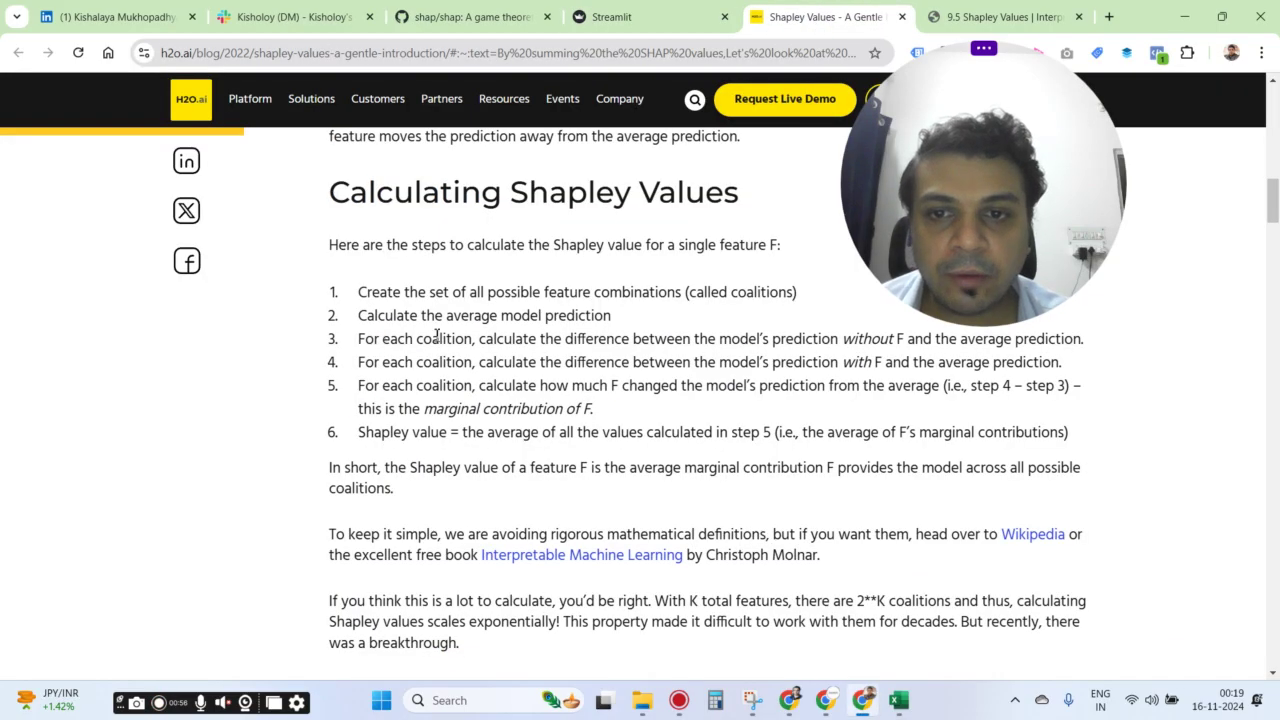
pyautogui.moveTo(382, 339); pyautogui.dragTo(460, 340)
pyautogui.moveTo(960, 160); pyautogui.dragTo(968, 140)
pyautogui.click(588, 376)
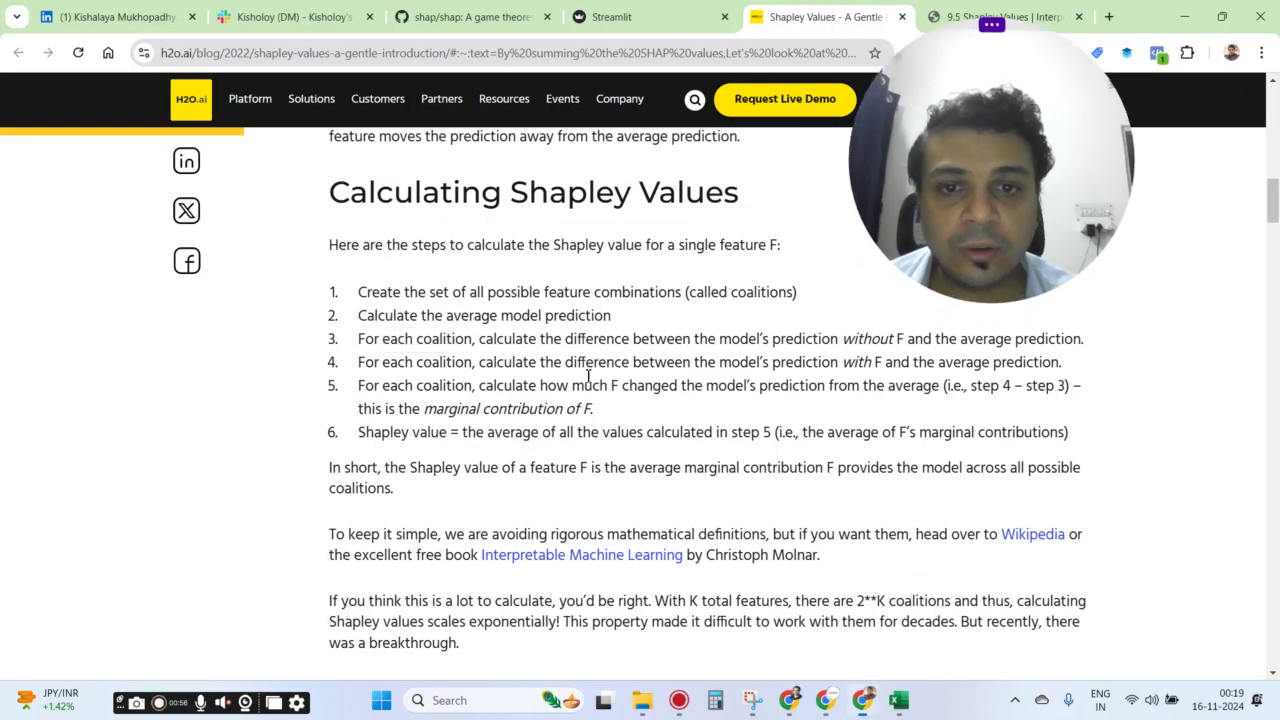
pyautogui.moveTo(829, 347); pyautogui.dragTo(914, 340)
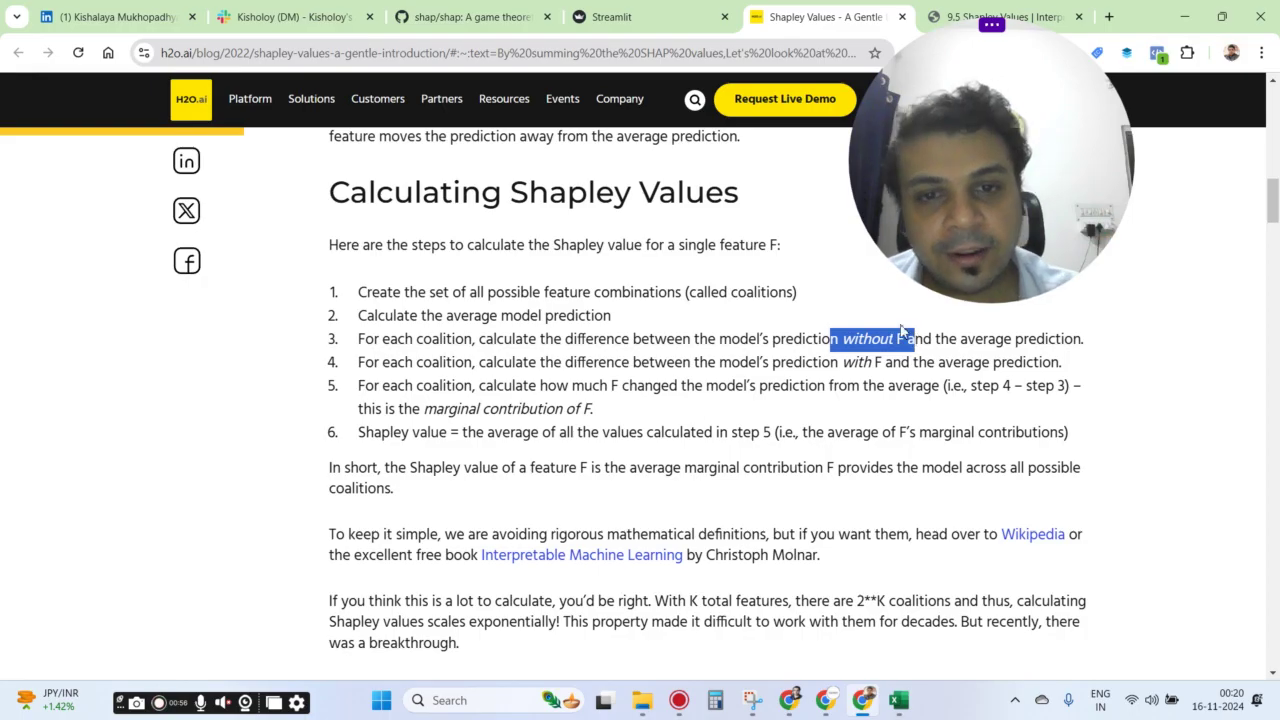
pyautogui.click(571, 371)
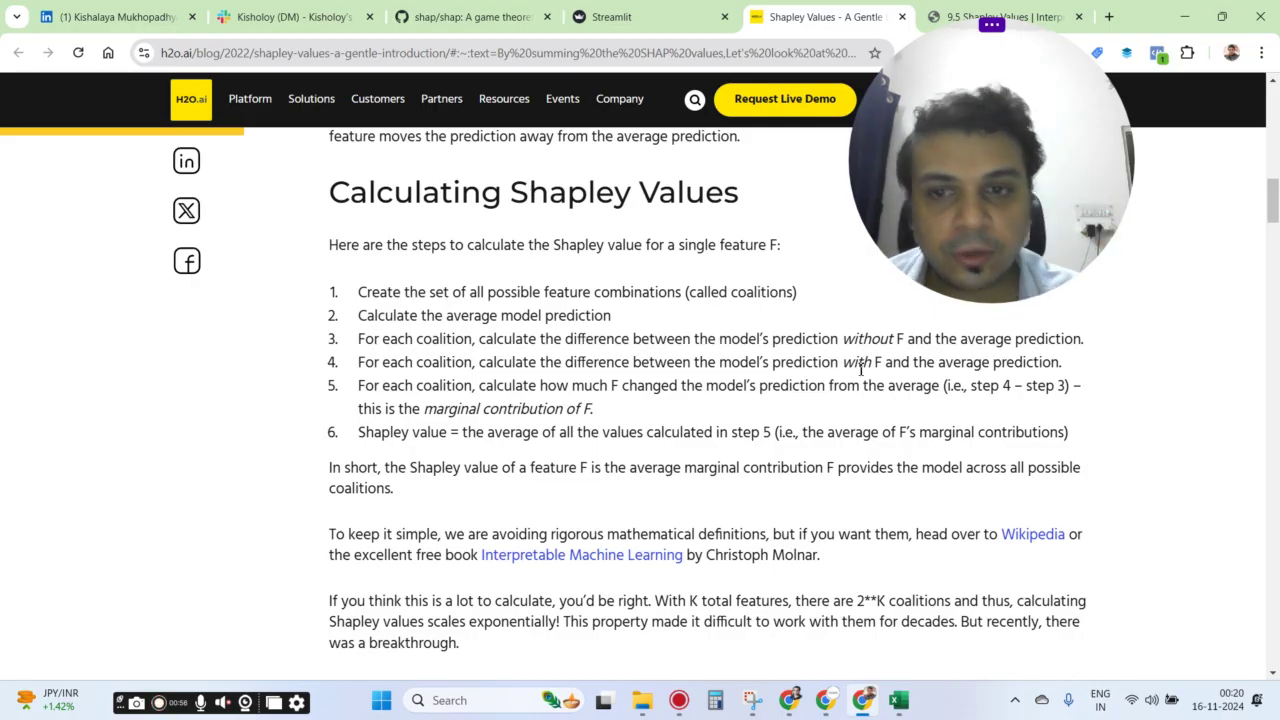
# Study steps 5 and 6 of the article's list, covering the marginal contribution of F and its averaging into the Shapley value.
pyautogui.moveTo(561, 390); pyautogui.dragTo(718, 420)
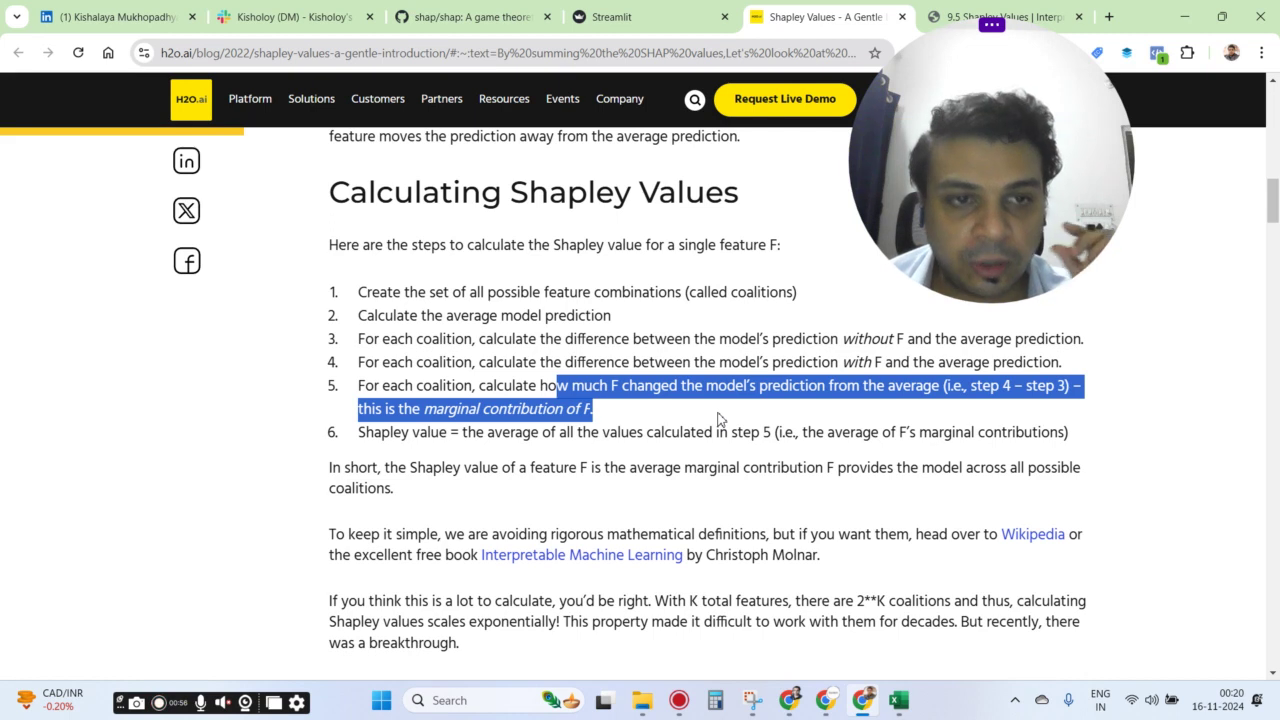
pyautogui.click(718, 419)
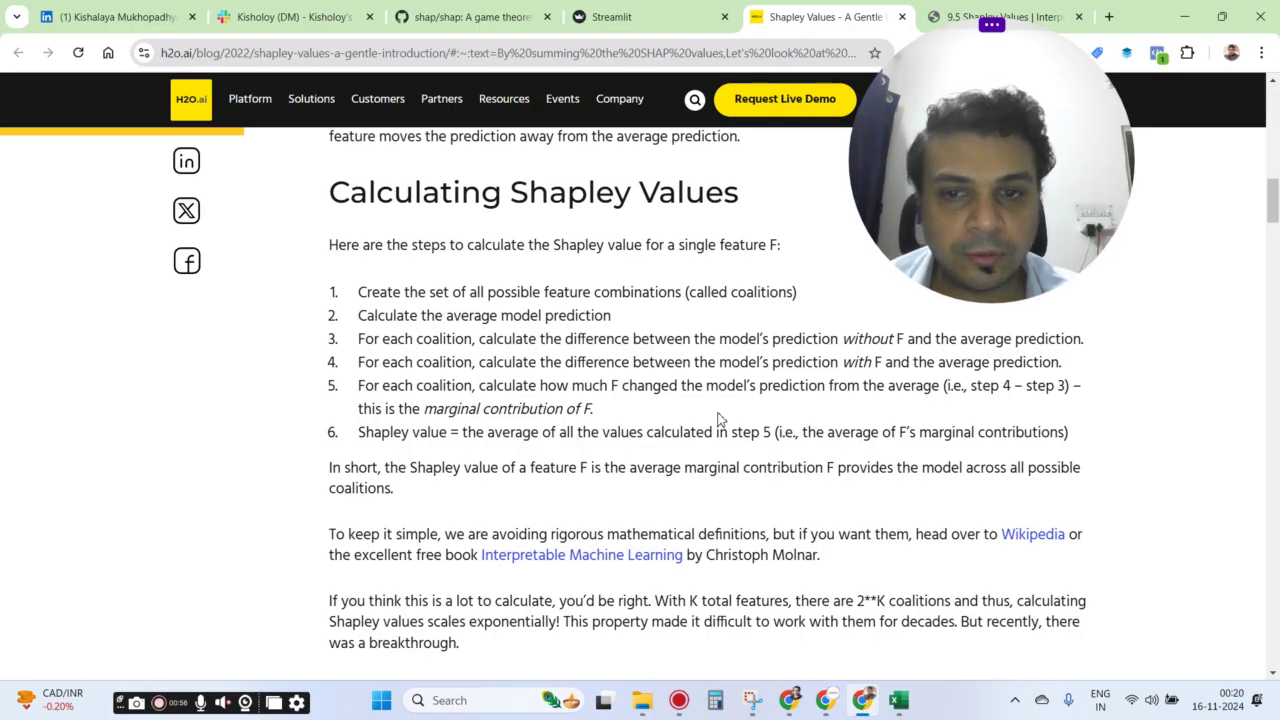
pyautogui.doubleClick(362, 438)
pyautogui.click(494, 447)
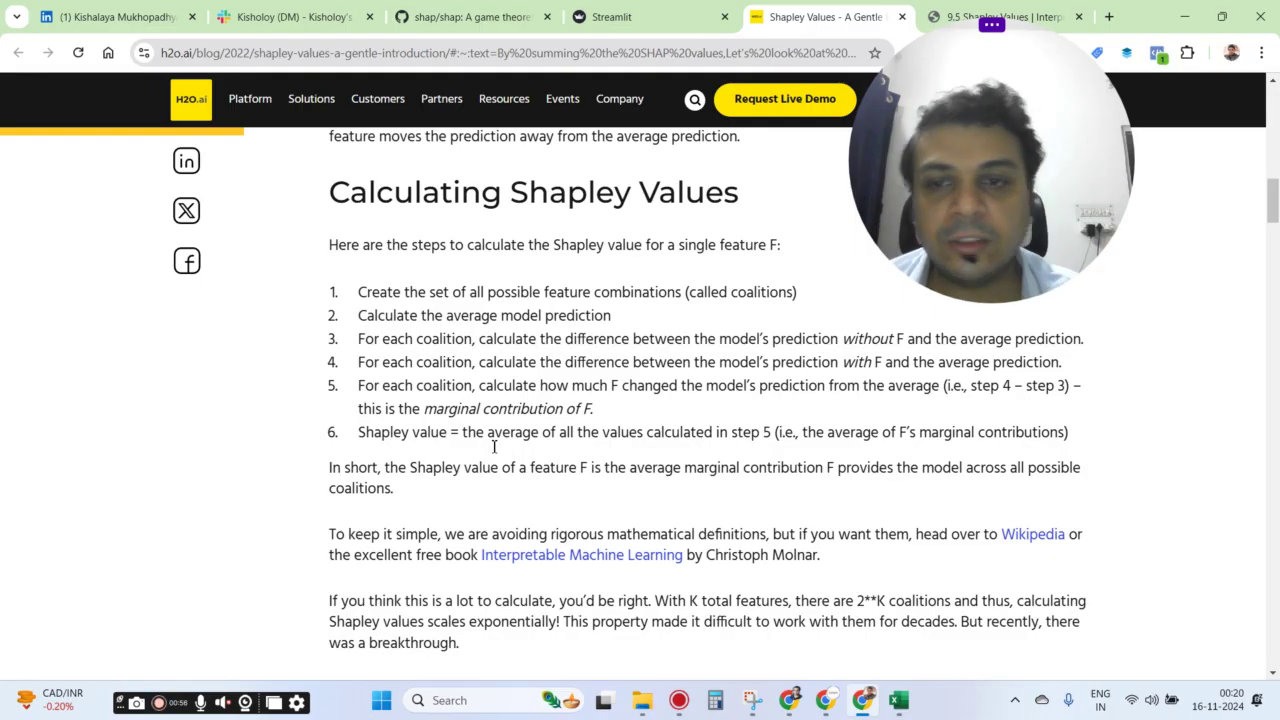
pyautogui.moveTo(340, 393); pyautogui.dragTo(523, 412)
pyautogui.click(577, 413)
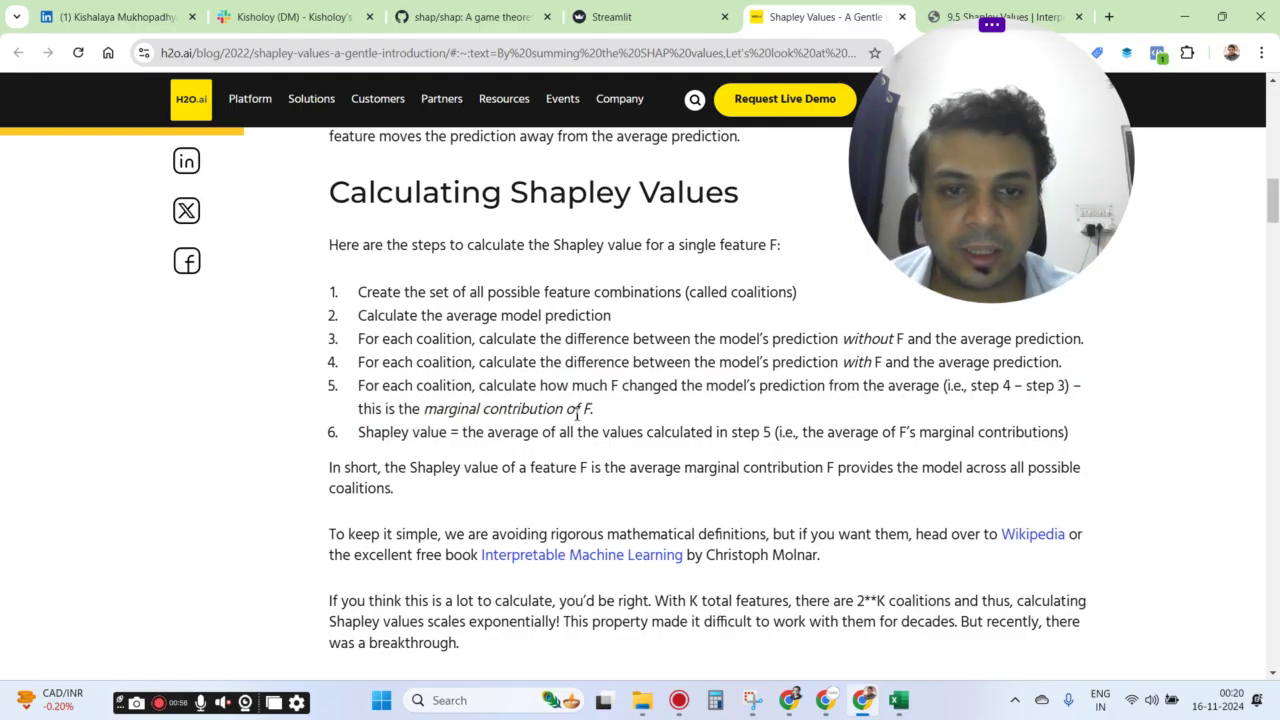
pyautogui.moveTo(953, 432); pyautogui.dragTo(1096, 444)
pyautogui.click(1094, 444)
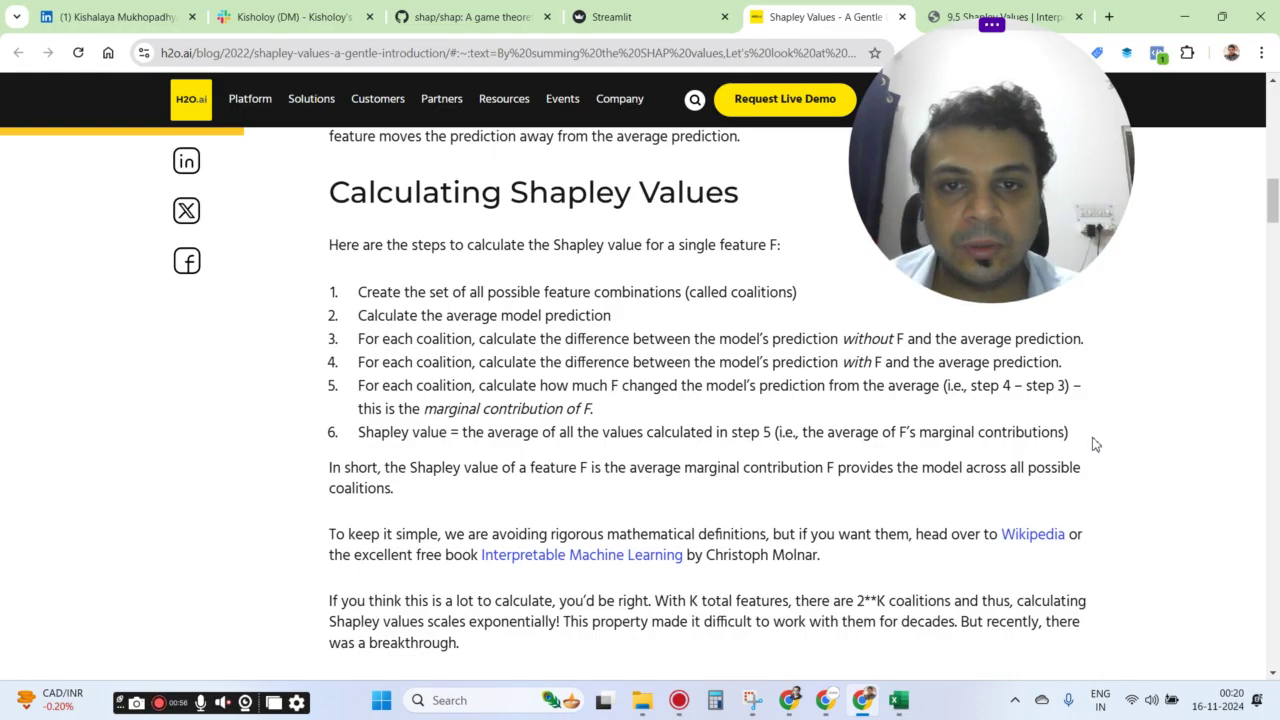
# Read on to the article's Shapley Values in Python section and consult the Interpretable Machine Learning chapter on Shapley values.
pyautogui.moveTo(1042, 281); pyautogui.dragTo(889, 245)
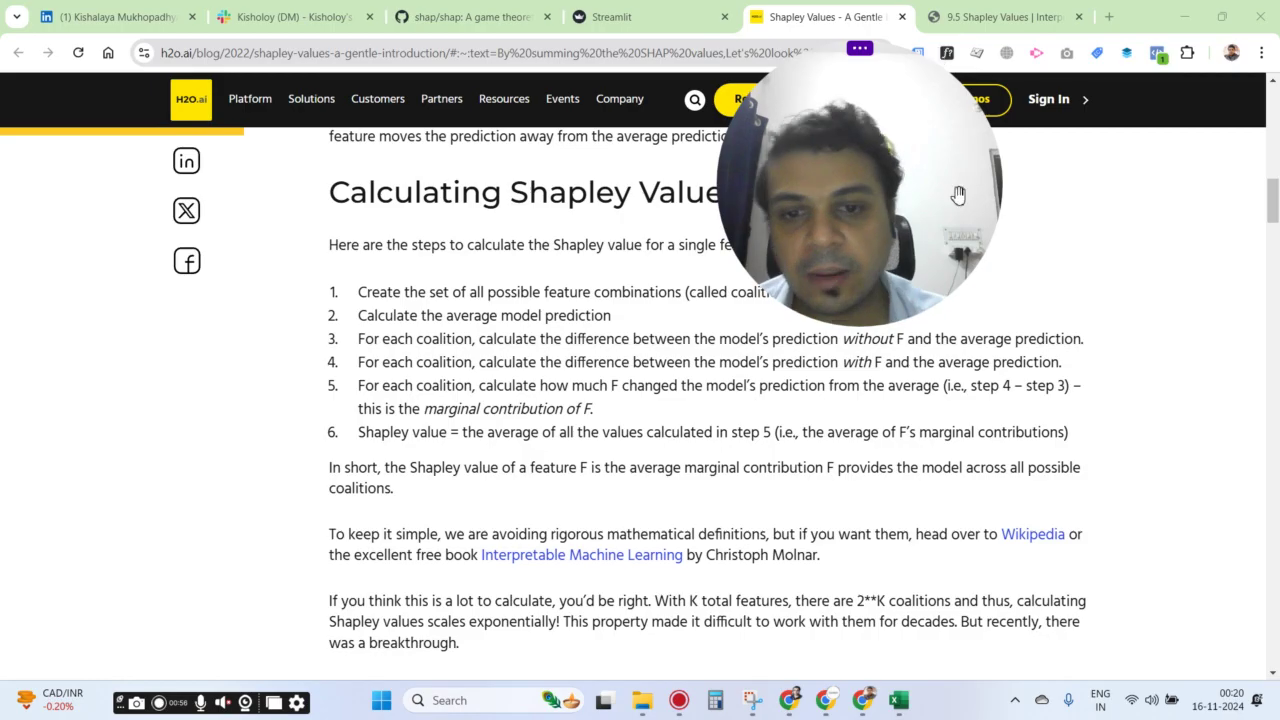
pyautogui.scroll(-2, 394, 391)
pyautogui.scroll(-3, 400, 395)
pyautogui.scroll(2, 434, 414)
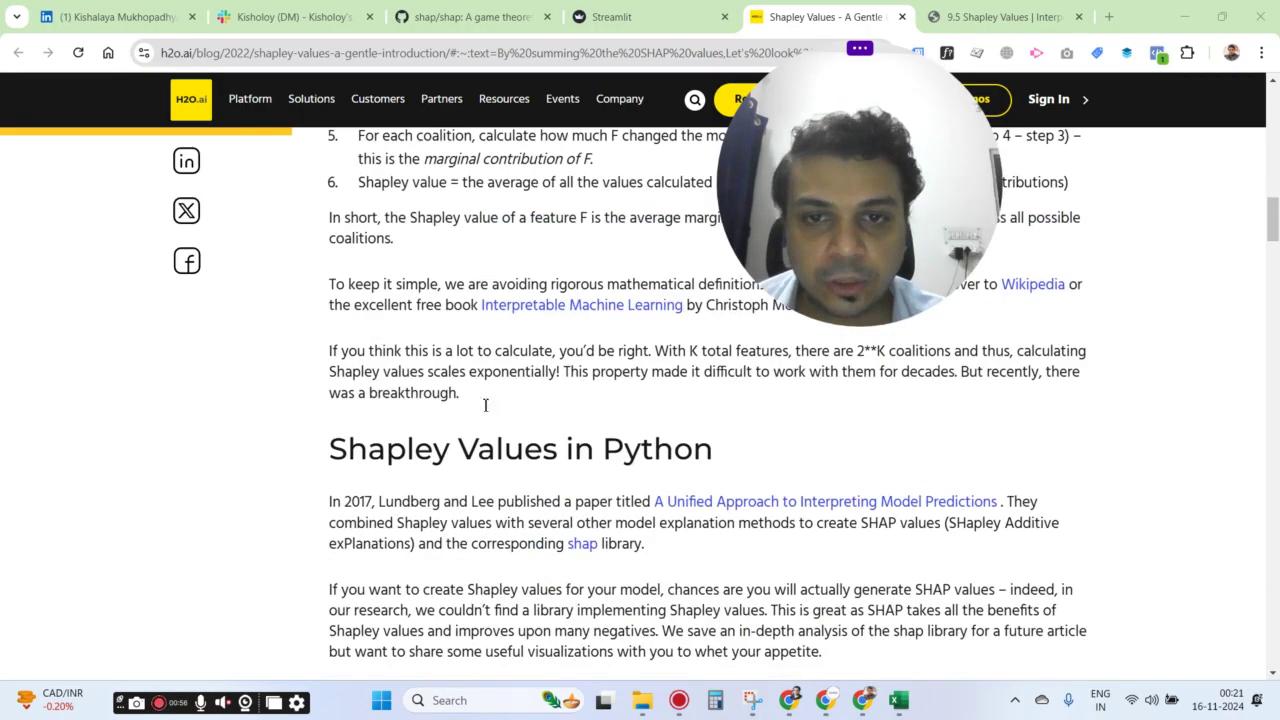
pyautogui.moveTo(777, 258); pyautogui.dragTo(940, 262)
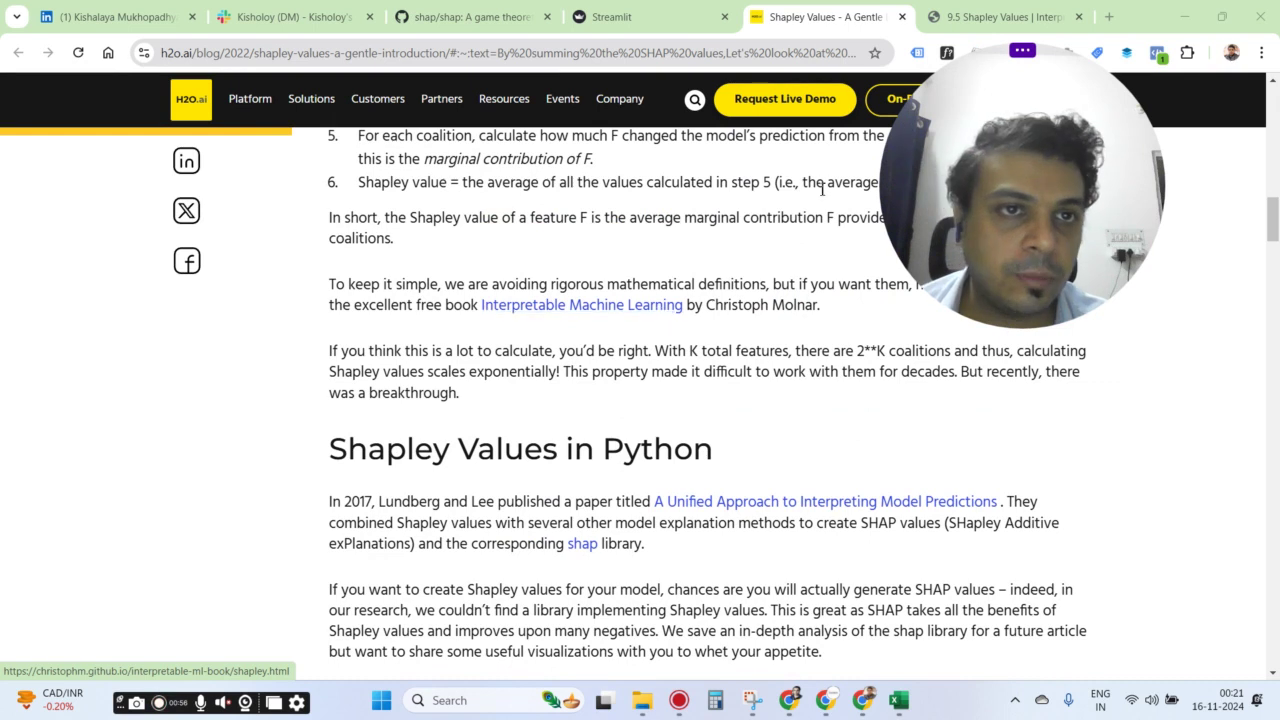
pyautogui.click(965, 12)
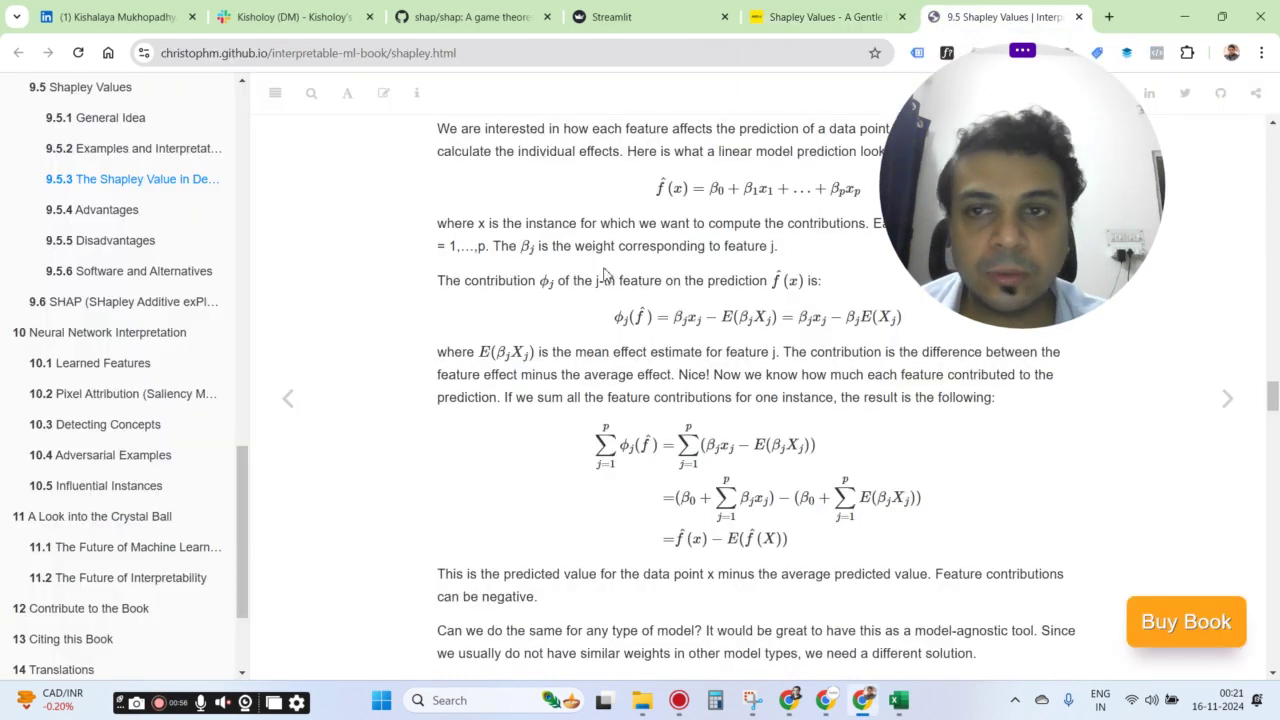
# Go back to the H2O.ai article and find the waterfall plot example for shap_values[1].
pyautogui.click(818, 12)
pyautogui.scroll(-15, 571, 386)
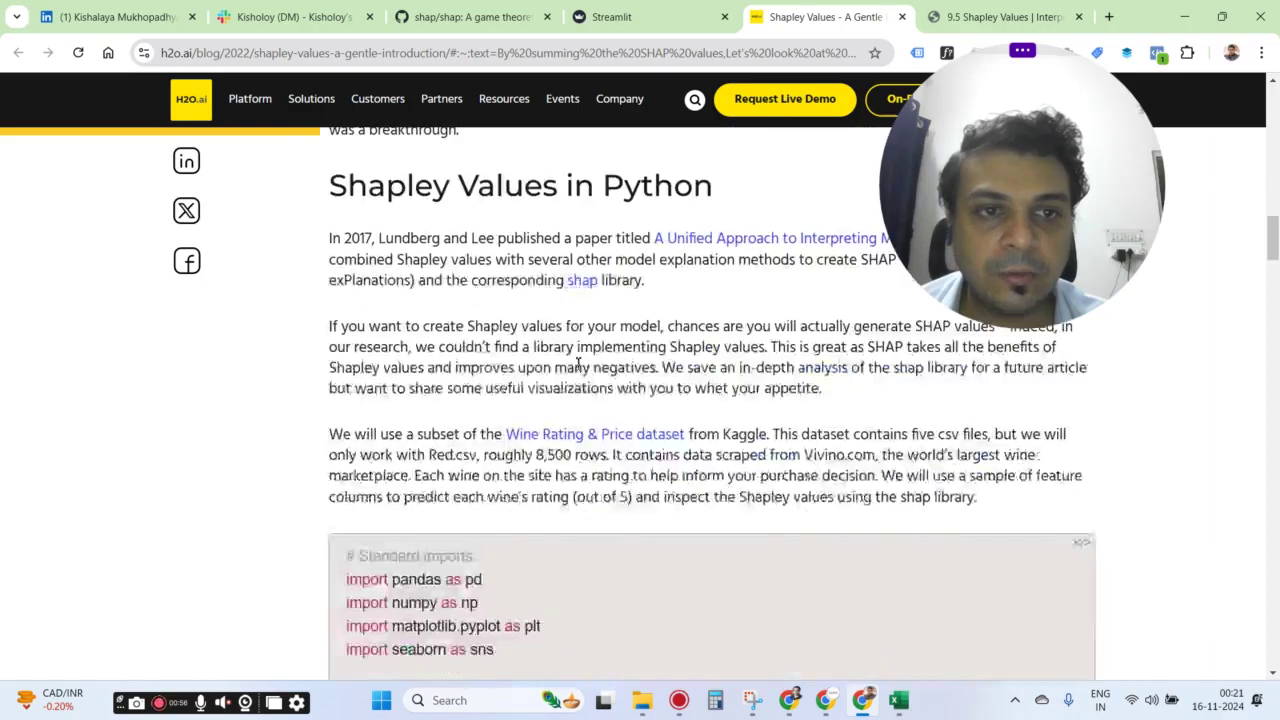
pyautogui.scroll(-15, 571, 386)
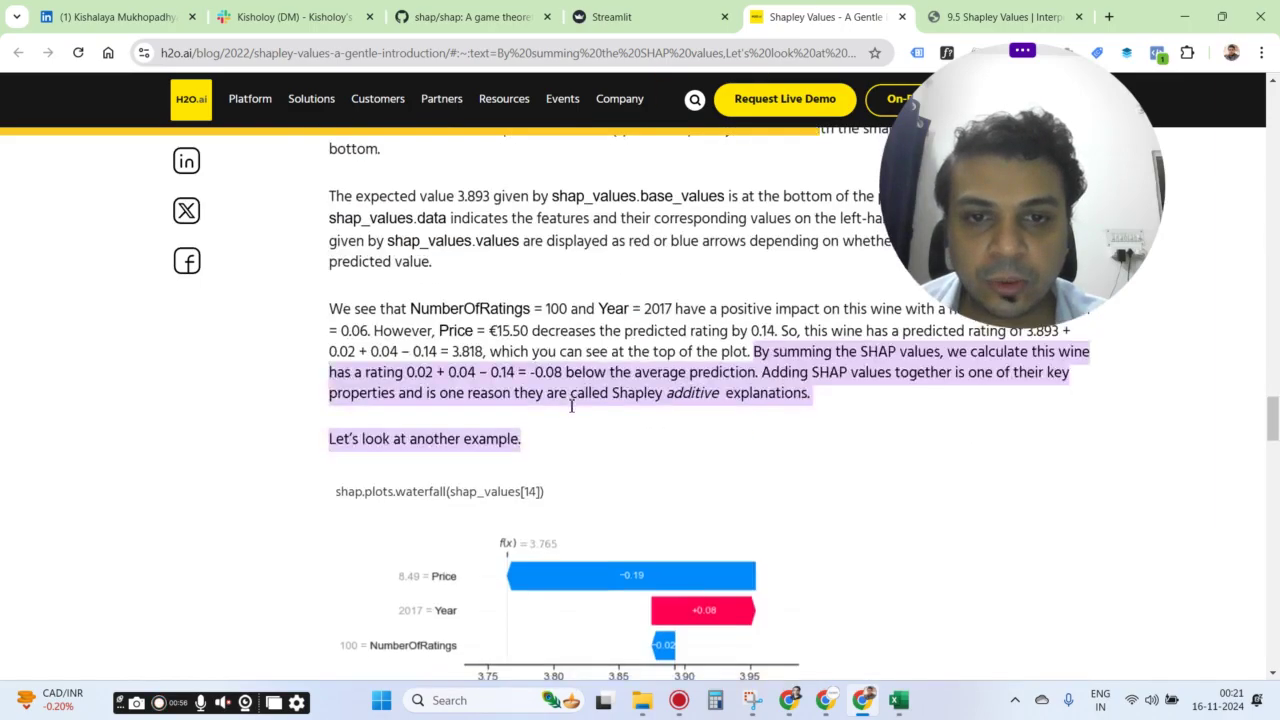
pyautogui.scroll(4, 714, 421)
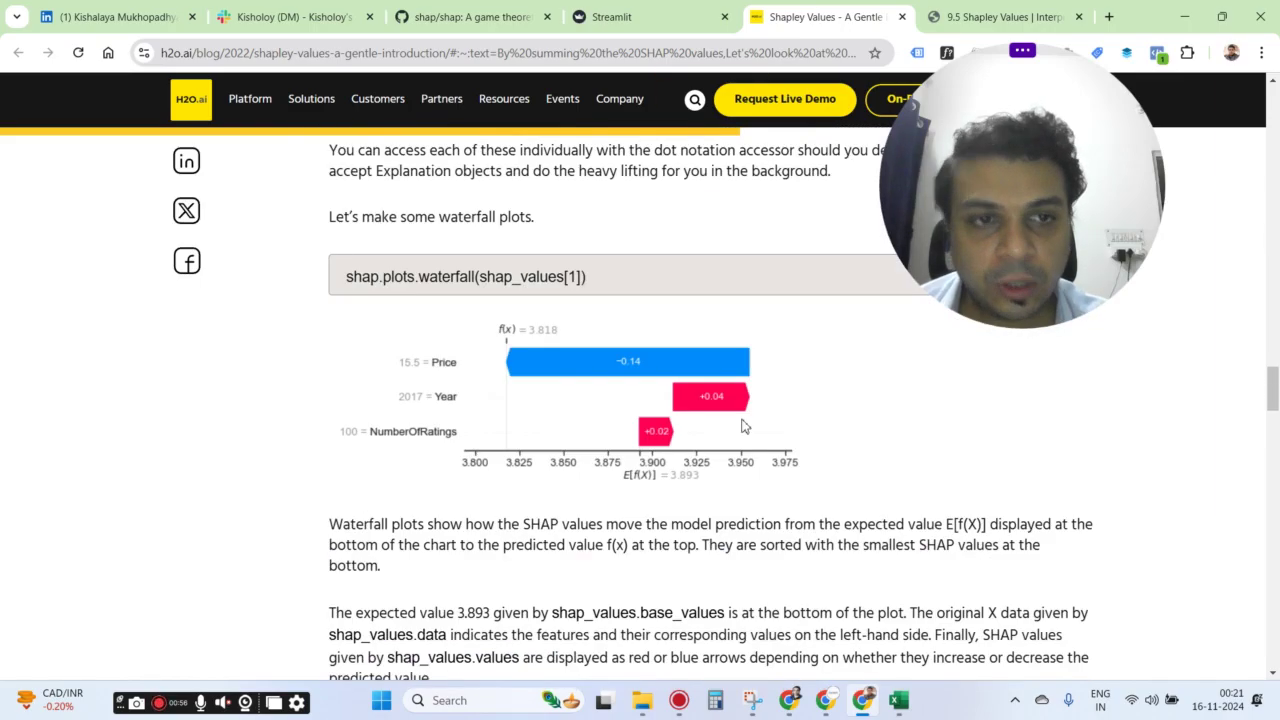
# Switch to the Streamlit app and compare its SHAP summary plot with the mean SHAP value bar chart.
pyautogui.click(620, 18)
pyautogui.scroll(-3, 440, 423)
pyautogui.scroll(-1, 440, 423)
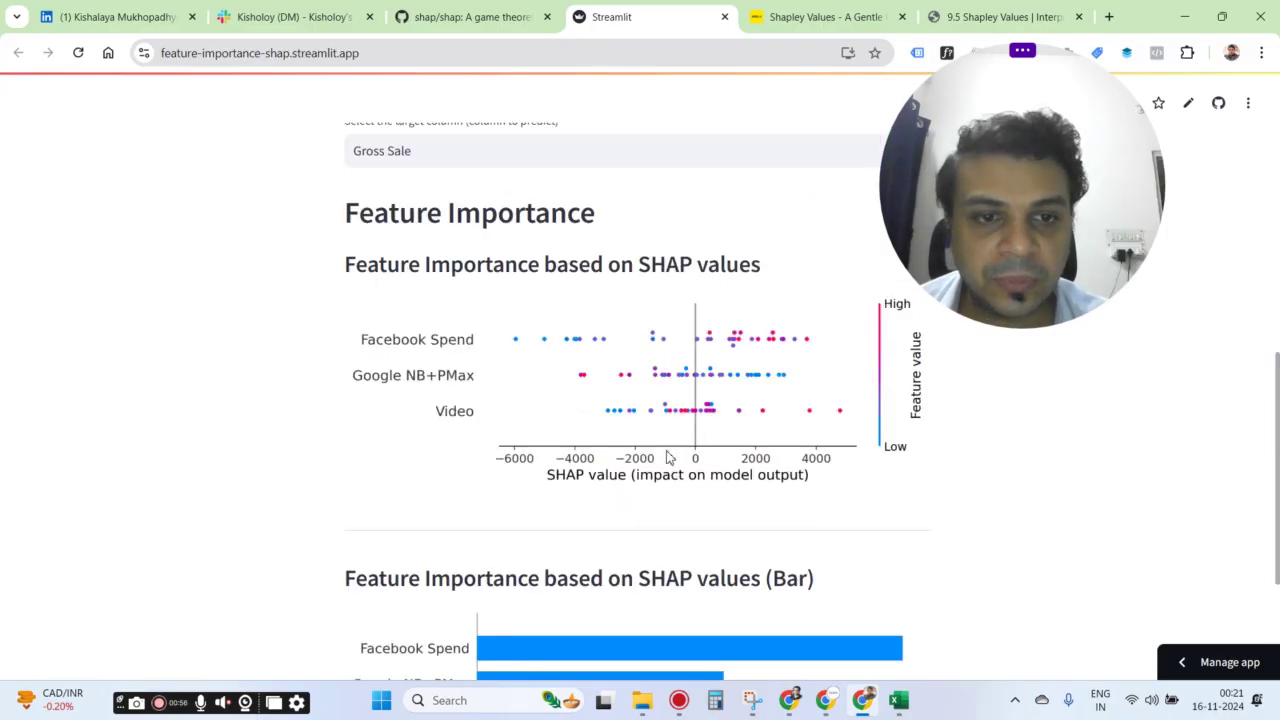
pyautogui.scroll(-3, 845, 452)
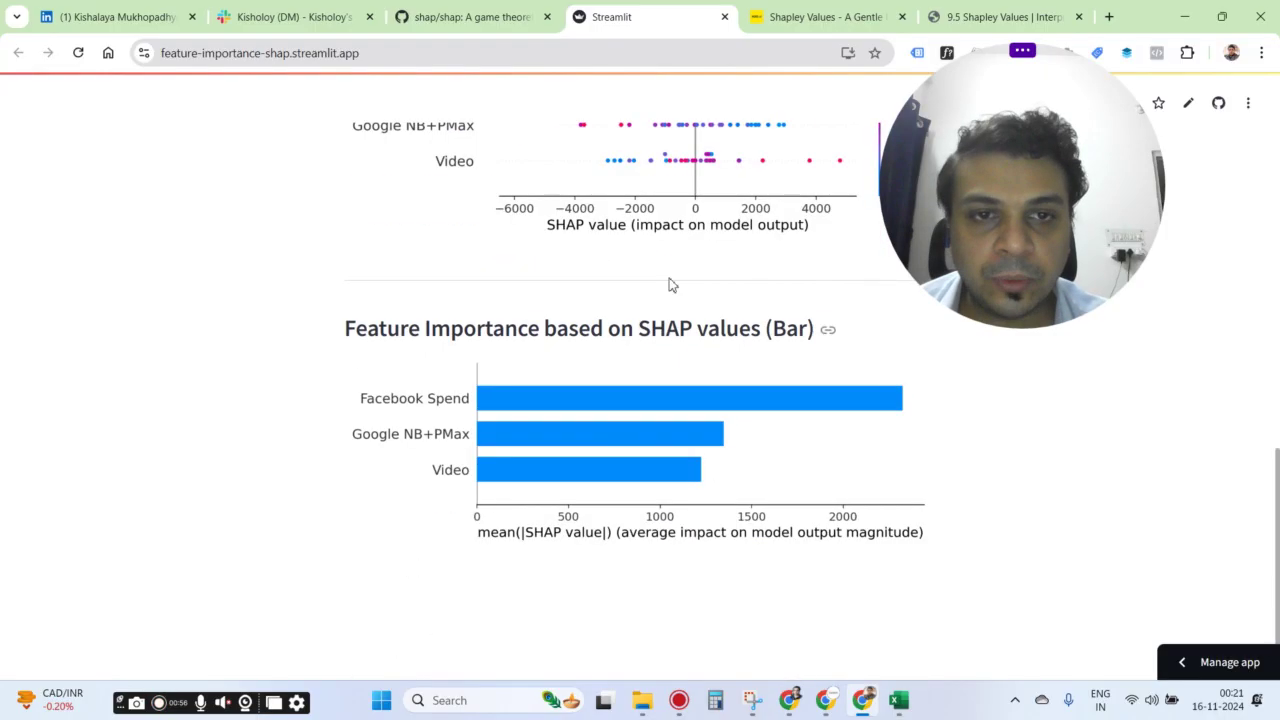
pyautogui.scroll(2, 608, 363)
pyautogui.scroll(-1, 633, 523)
pyautogui.scroll(-1, 633, 523)
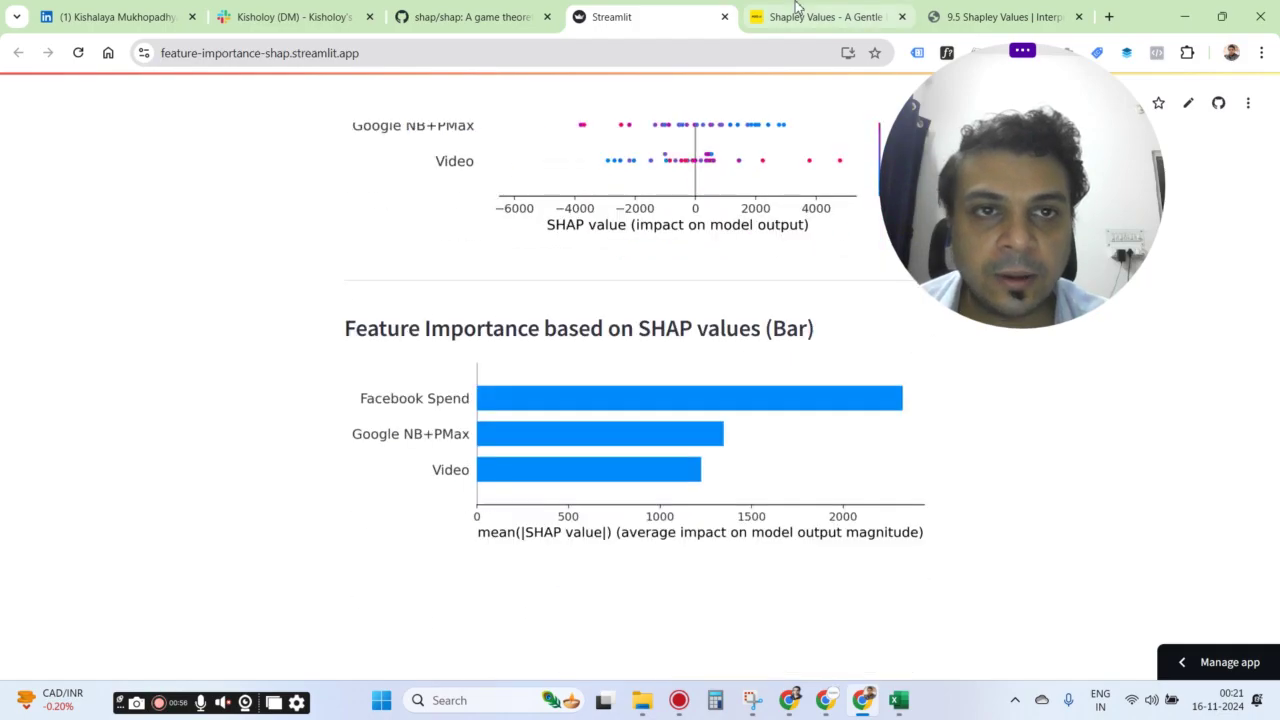
# Return to the H2O.ai article and review what .values, .base_values and .data hold in index 1 of shap_values.
pyautogui.click(825, 14)
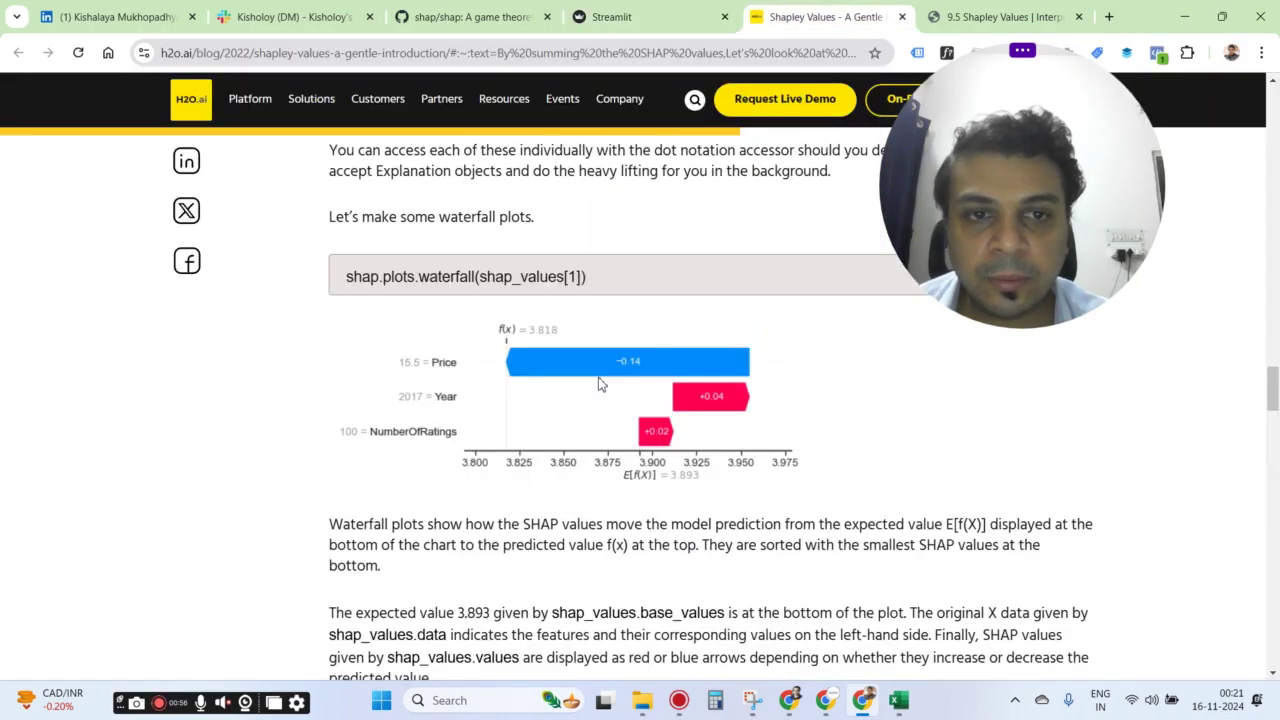
pyautogui.scroll(2, 600, 383)
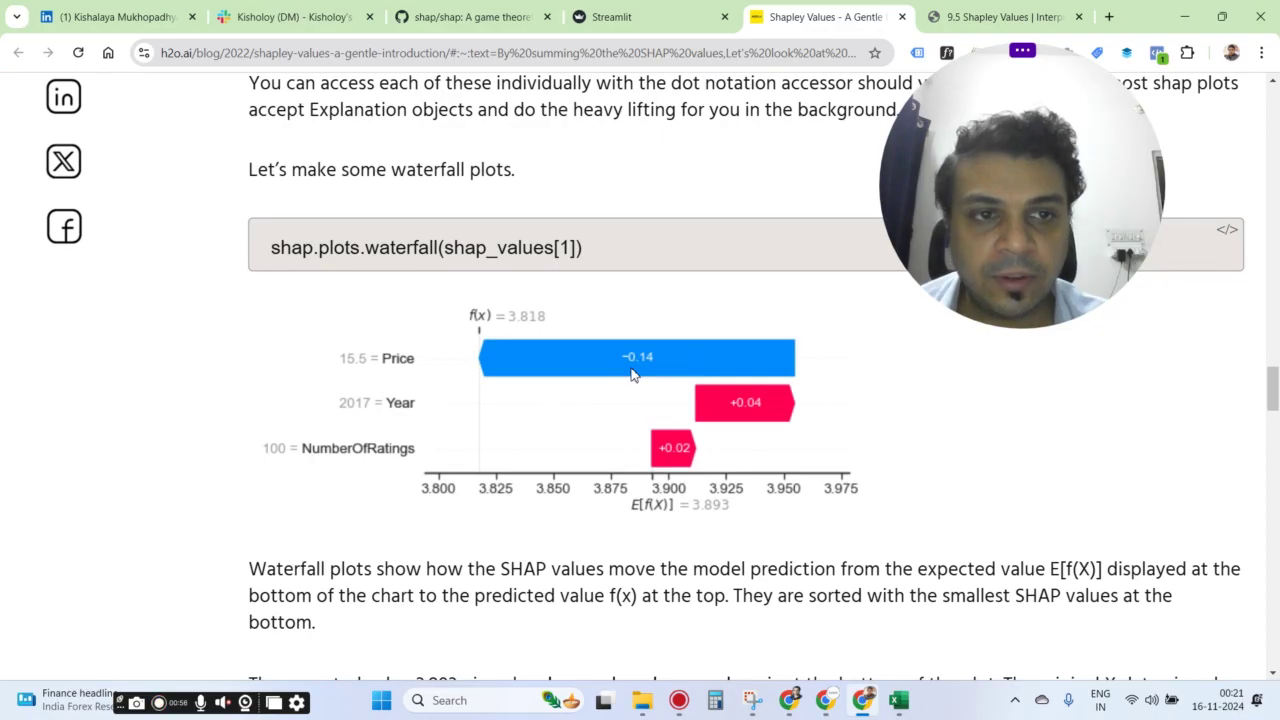
pyautogui.scroll(3, 573, 401)
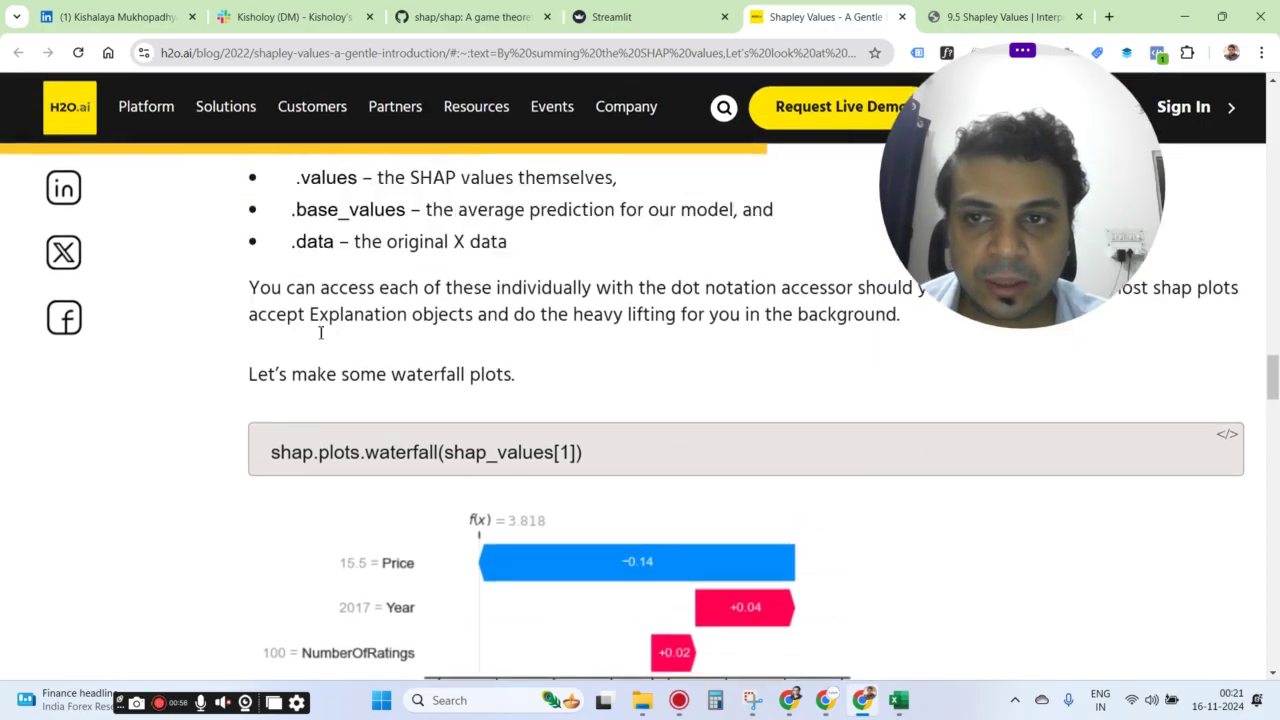
pyautogui.moveTo(297, 316); pyautogui.dragTo(420, 385)
pyautogui.click(441, 387)
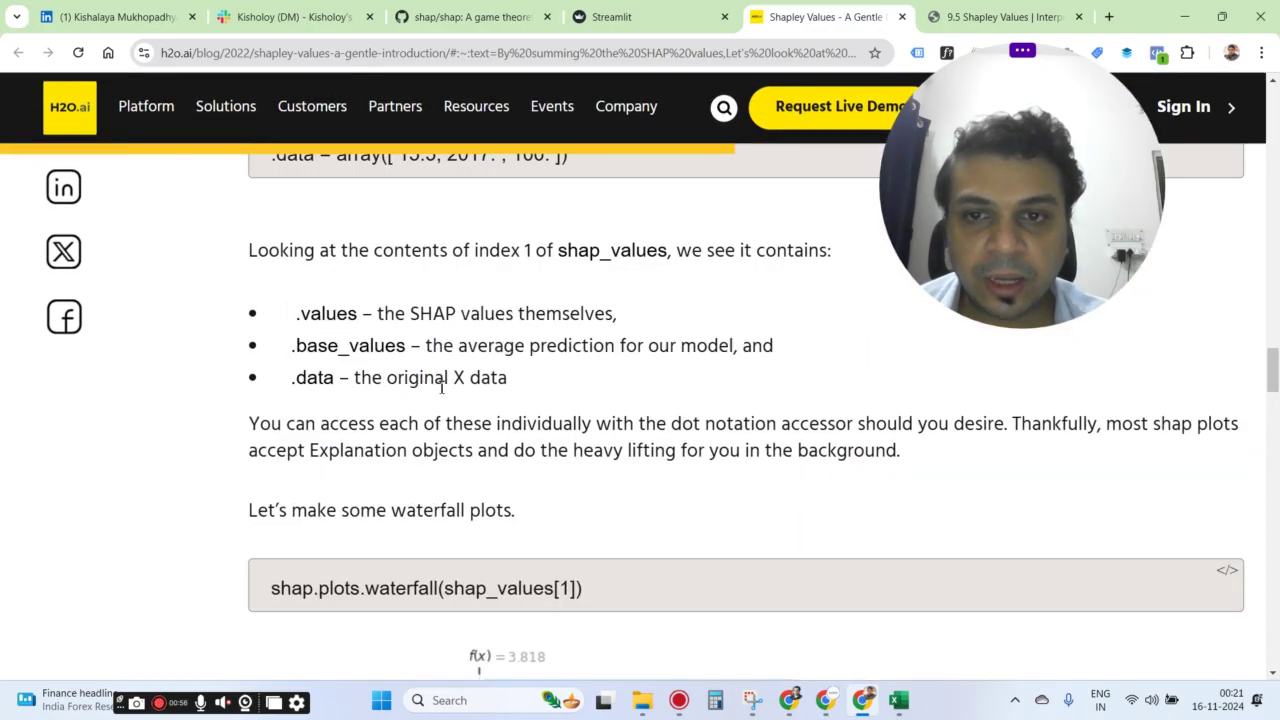
pyautogui.moveTo(296, 346); pyautogui.dragTo(400, 348)
pyautogui.click(410, 362)
pyautogui.moveTo(296, 378); pyautogui.dragTo(400, 380)
# Examine the shap_values[1] waterfall plot for the contributions of Price, Year and NumberOfRatings to the predicted rating.
pyautogui.scroll(-3, 274, 538)
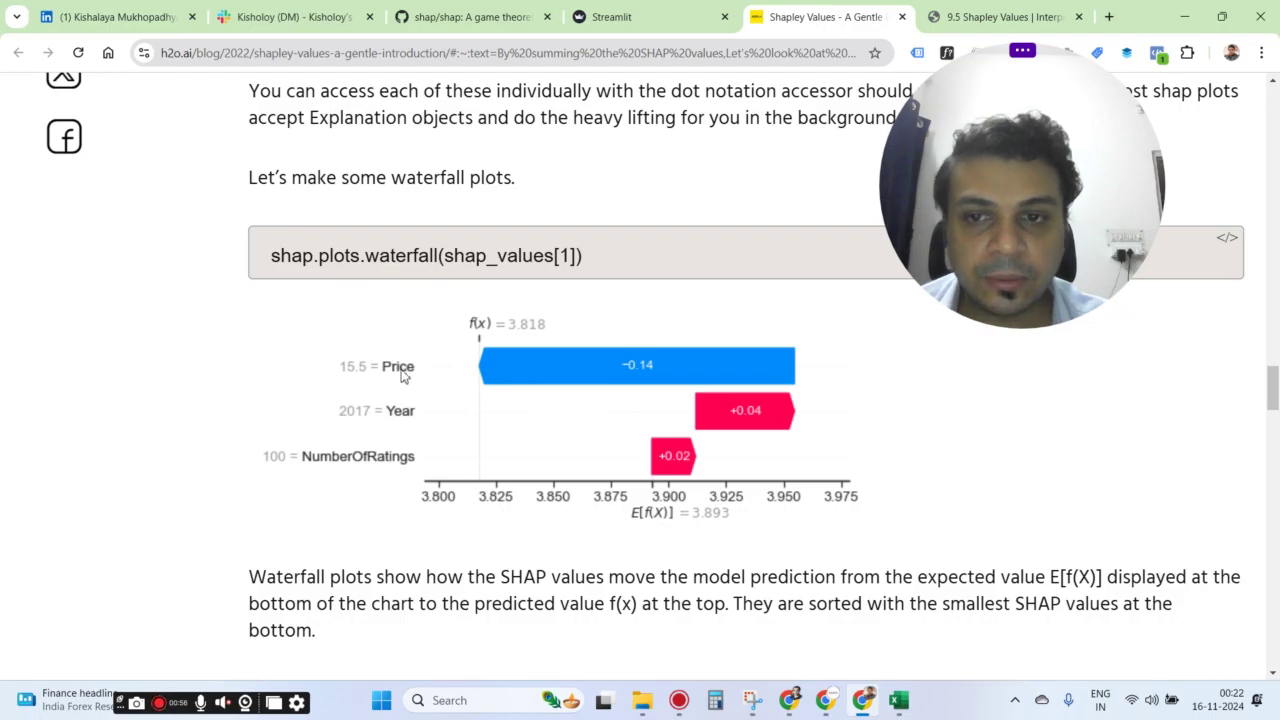
pyautogui.hotkey('ctrl', '-')
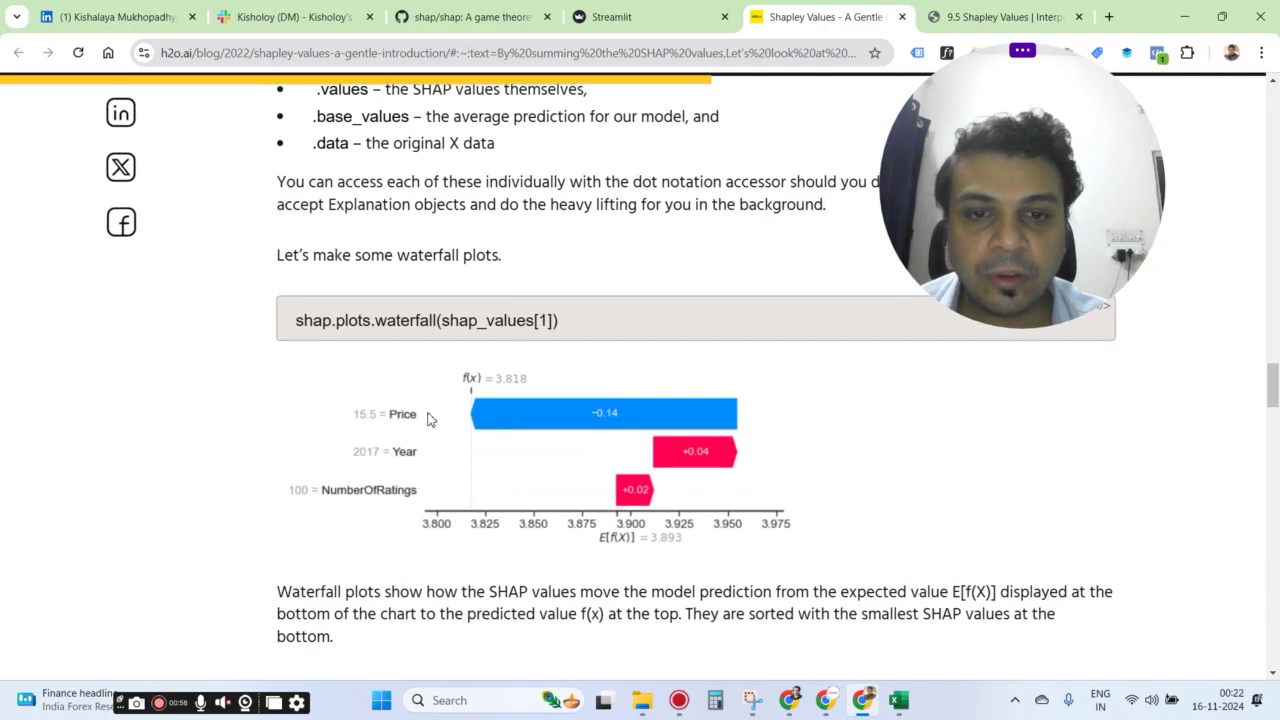
pyautogui.hotkey('ctrl', '+')
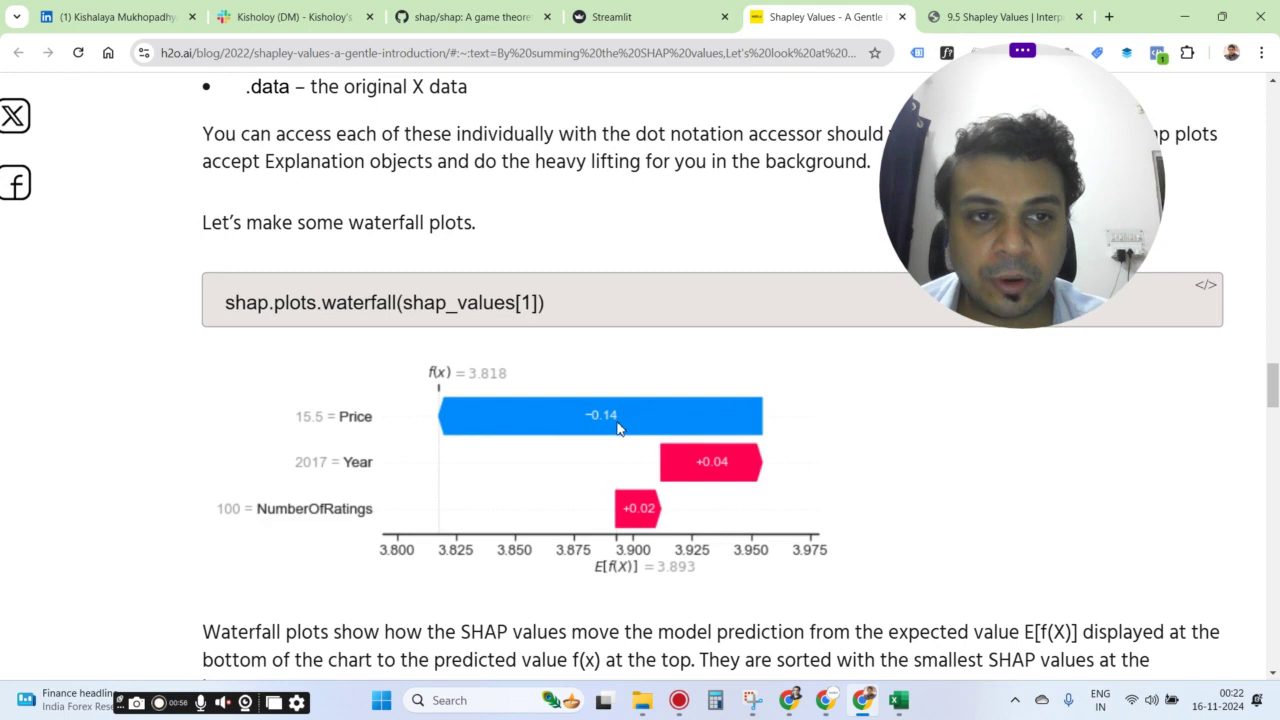
pyautogui.scroll(-3, 617, 428)
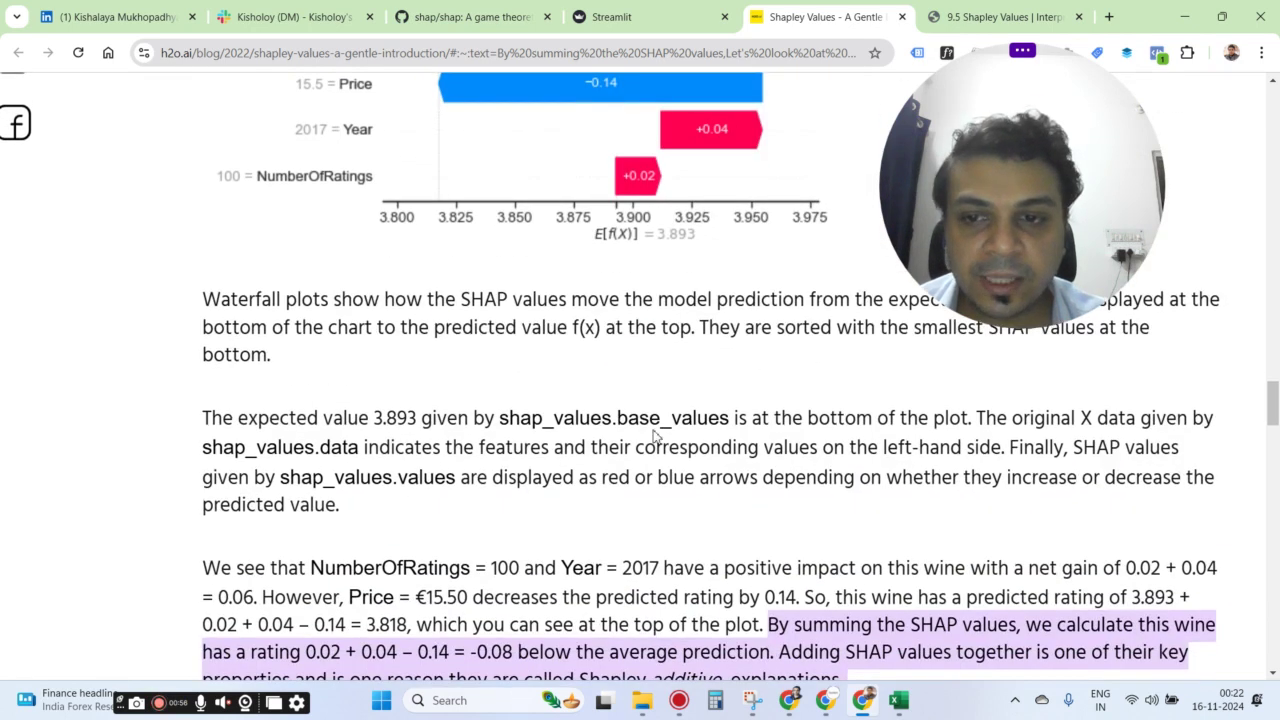
pyautogui.hotkey('ctrl', '-')
pyautogui.scroll(2, 655, 435)
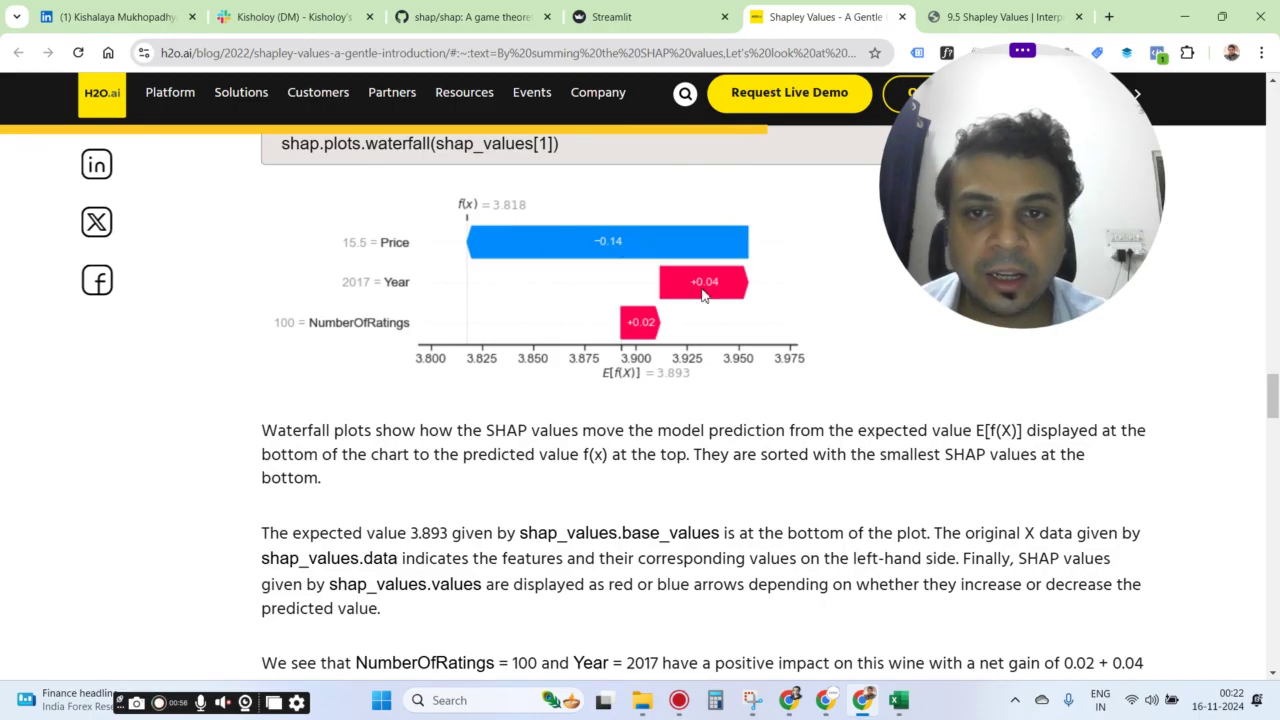
pyautogui.scroll(1, 675, 398)
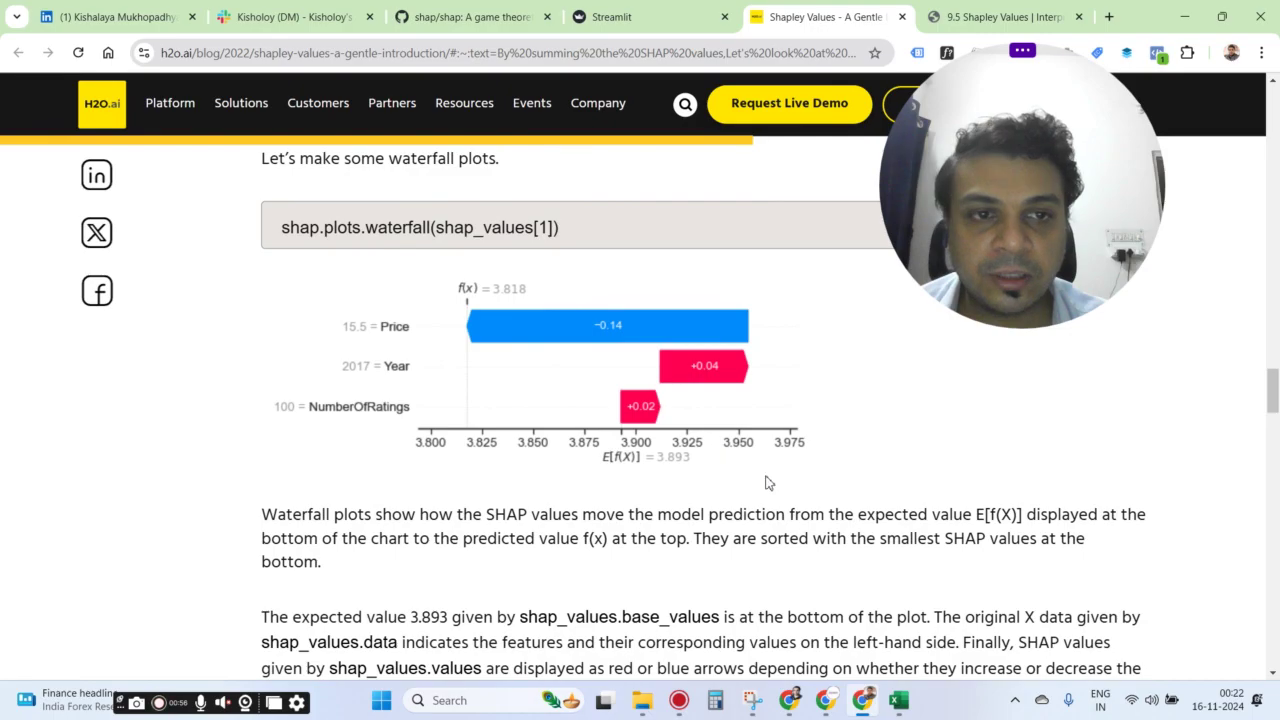
# Read the text below the waterfall plot on how summing the SHAP values gives the wine's predicted rating relative to the average prediction.
pyautogui.scroll(-1, 754, 517)
pyautogui.scroll(-2, 754, 517)
pyautogui.scroll(-1, 708, 476)
pyautogui.moveTo(333, 404); pyautogui.dragTo(826, 488)
pyautogui.click(967, 458)
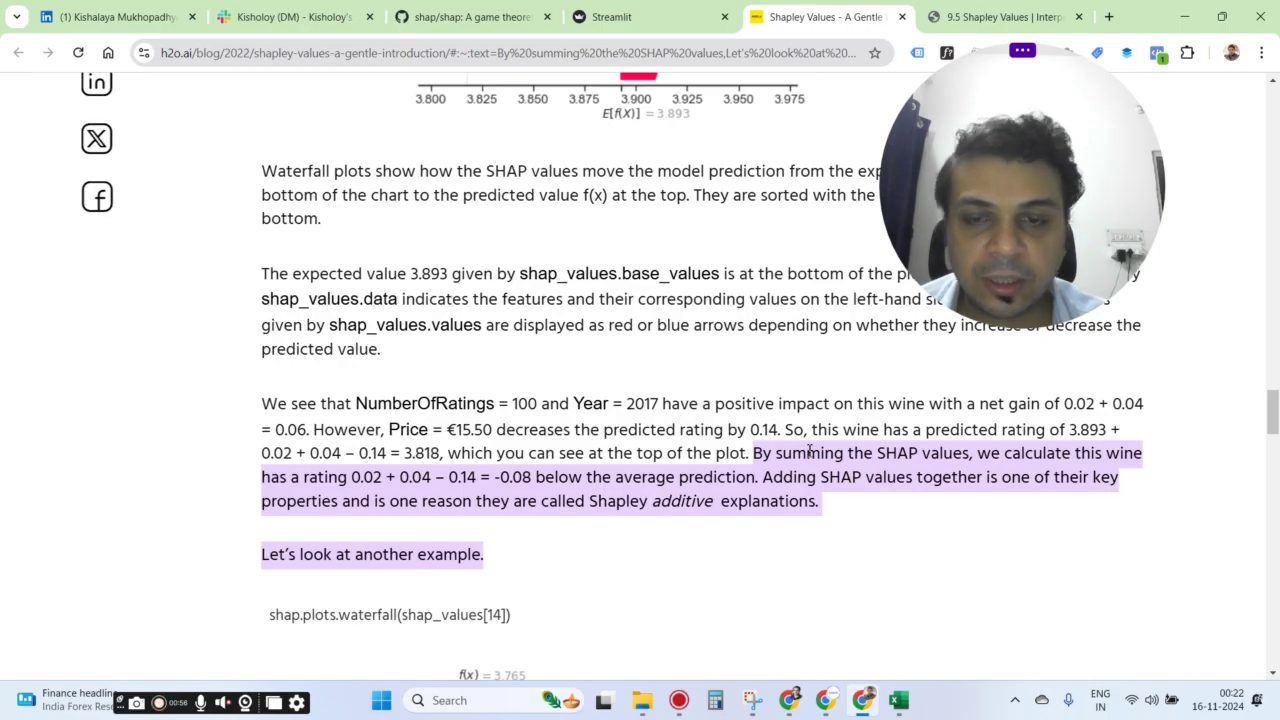
pyautogui.moveTo(780, 429); pyautogui.dragTo(870, 455)
pyautogui.click(1052, 500)
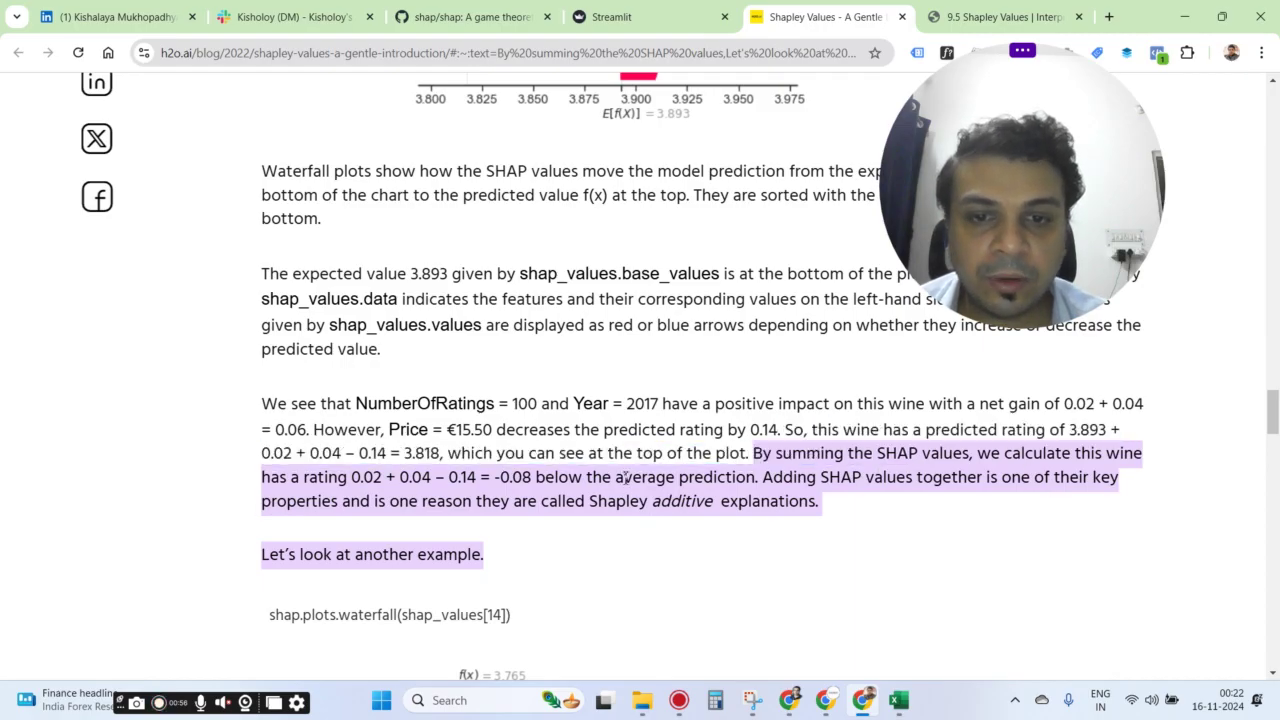
pyautogui.moveTo(594, 480); pyautogui.dragTo(908, 506)
pyautogui.click(903, 503)
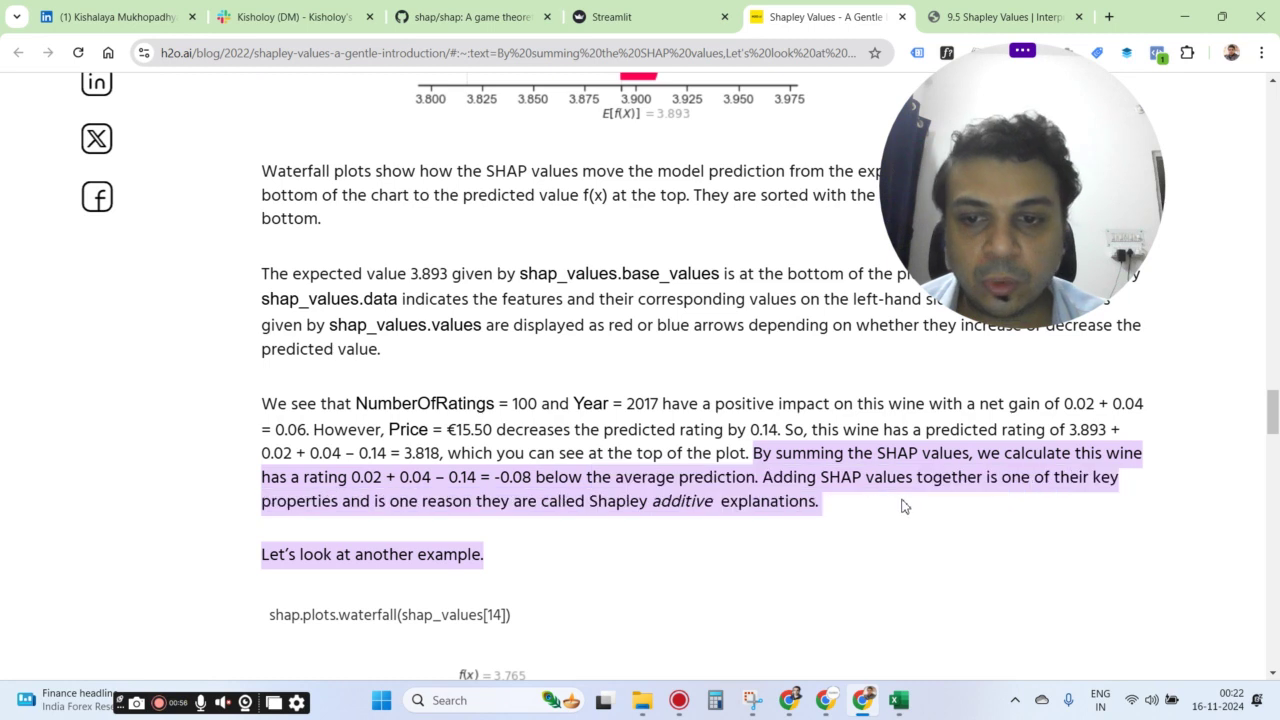
# Switch to the Interpretable Machine Learning chapter and study the equations summing all feature contributions for one instance.
pyautogui.scroll(5, 664, 515)
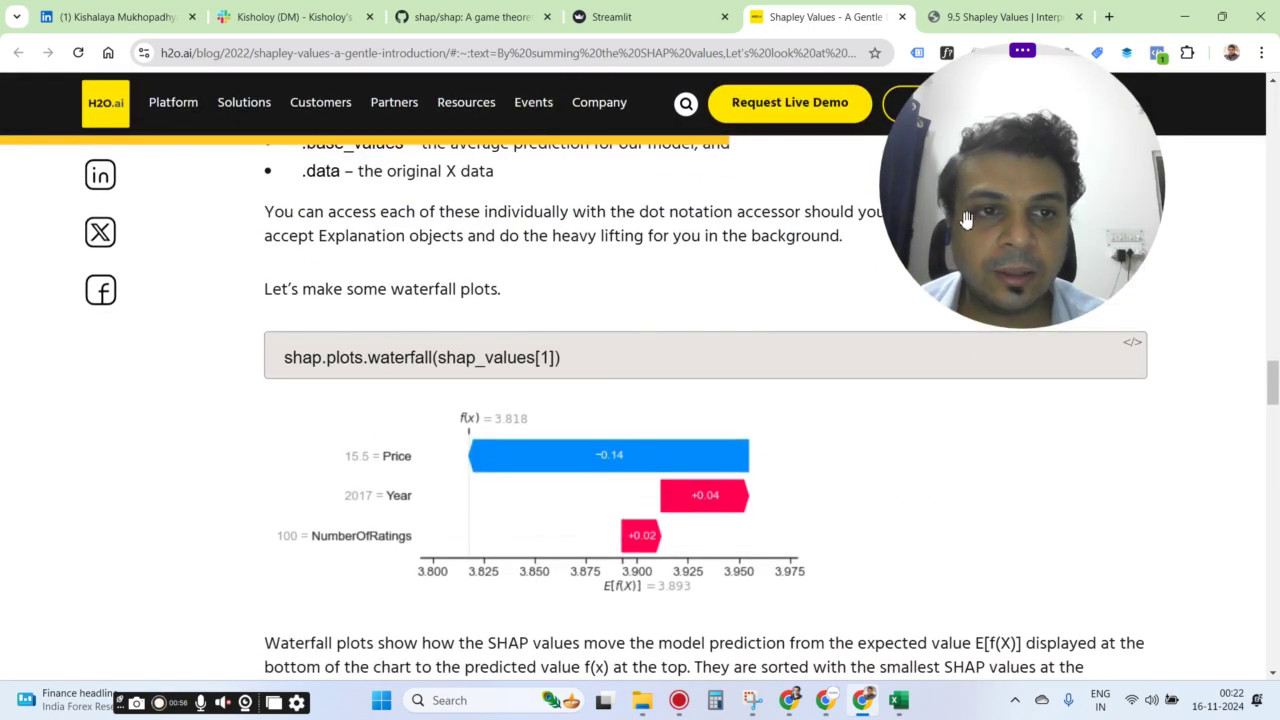
pyautogui.moveTo(1073, 200); pyautogui.dragTo(486, 228)
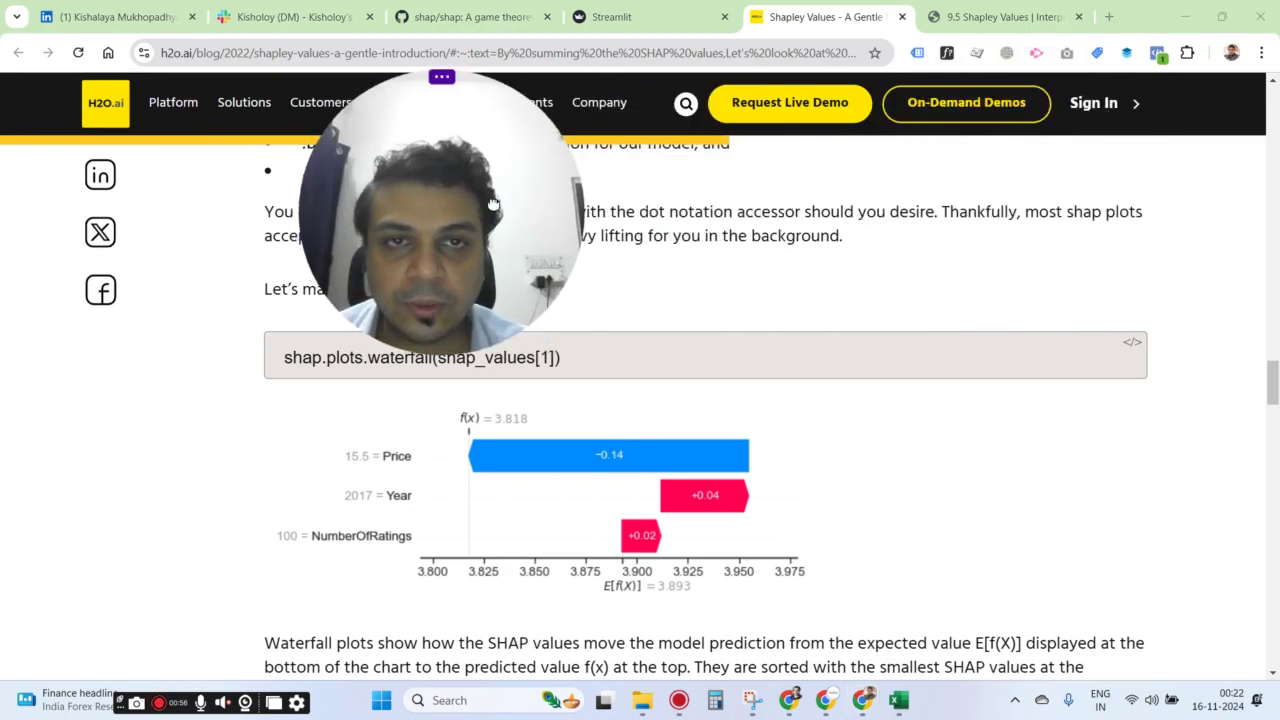
pyautogui.moveTo(440, 76); pyautogui.dragTo(491, 74)
pyautogui.click(980, 12)
pyautogui.moveTo(563, 171); pyautogui.dragTo(907, 76)
pyautogui.moveTo(593, 435); pyautogui.dragTo(771, 471)
pyautogui.click(760, 462)
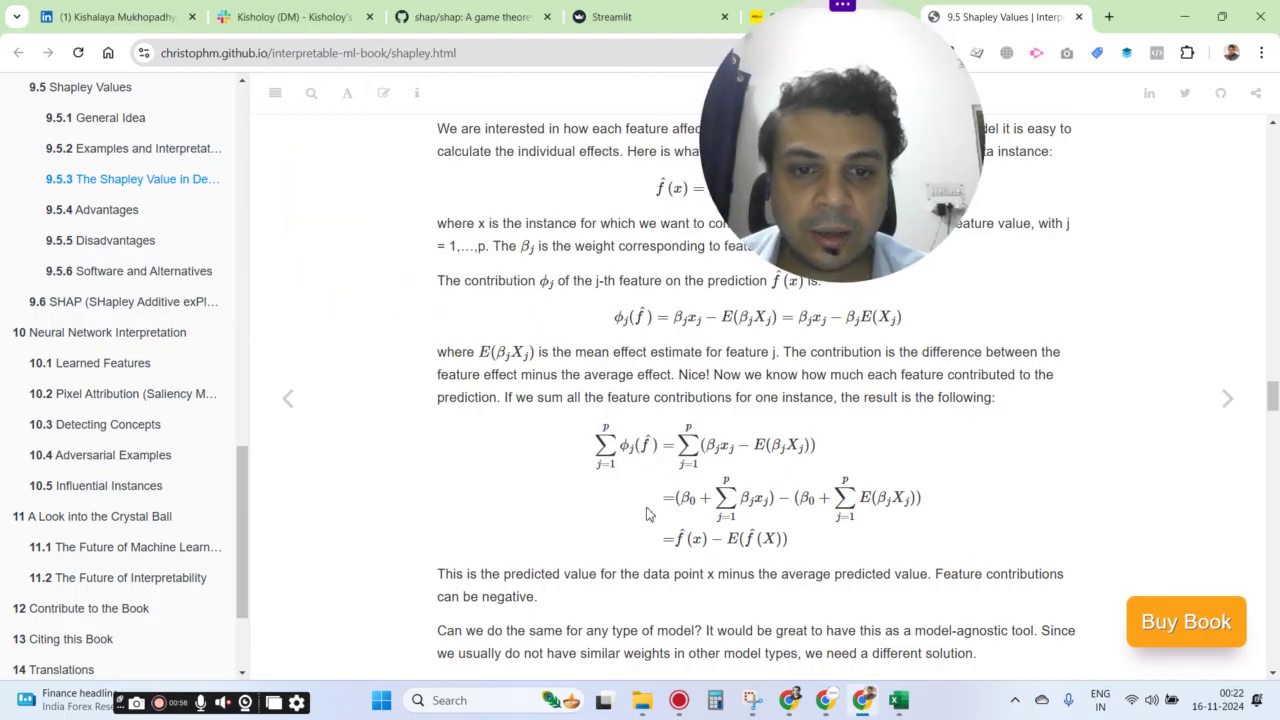
pyautogui.moveTo(594, 448); pyautogui.dragTo(830, 533)
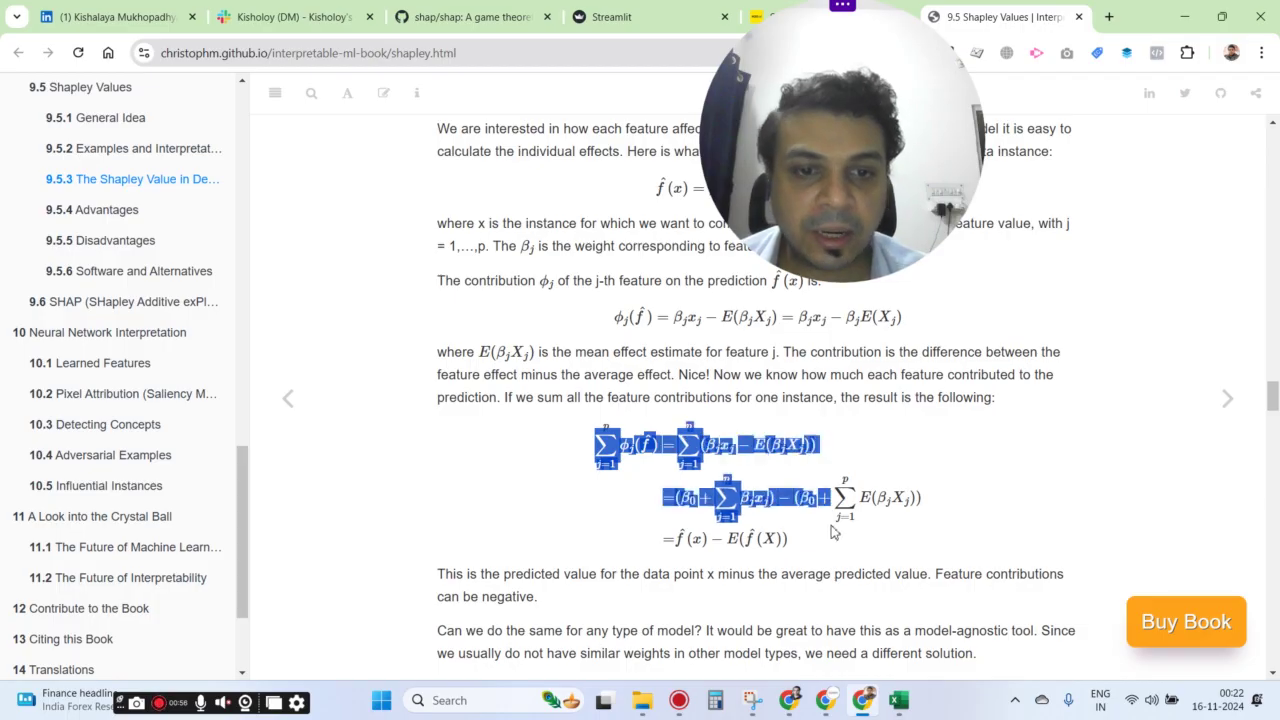
pyautogui.click(831, 533)
# Read the chapter's explanation of the sum as predicted minus average predicted value, and recheck the linear model formulas above it.
pyautogui.scroll(-1, 529, 597)
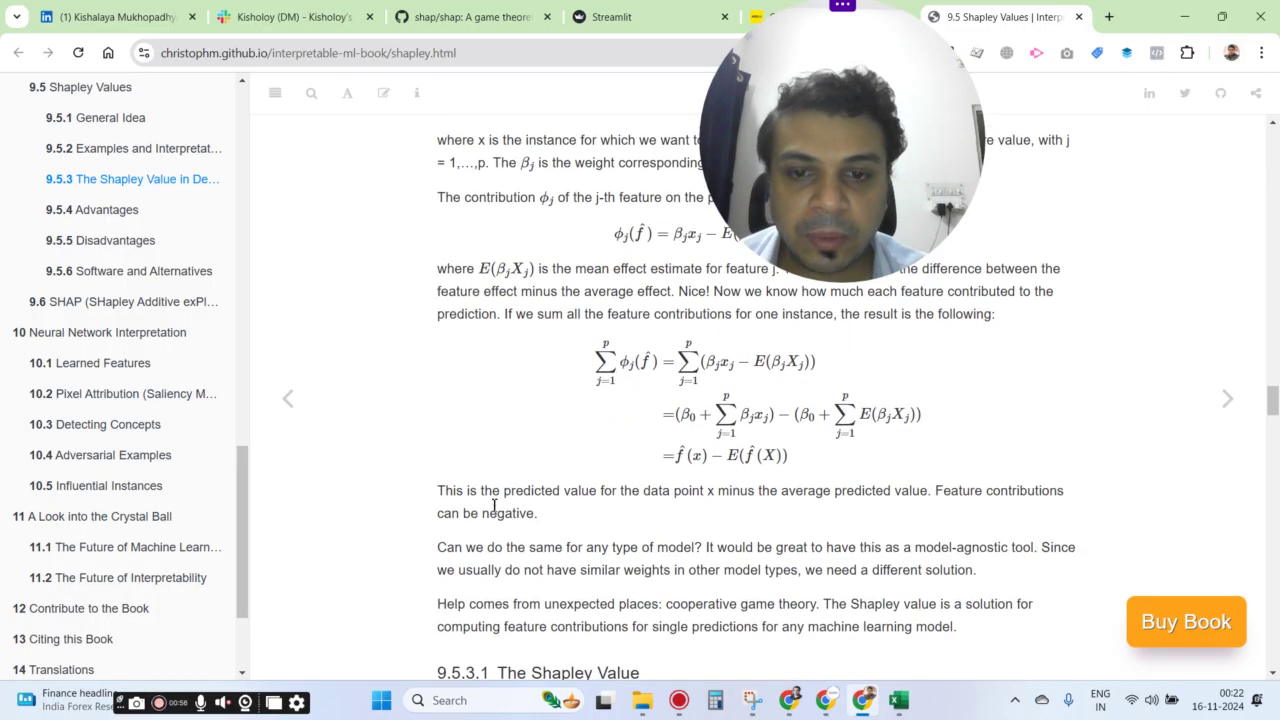
pyautogui.moveTo(492, 490); pyautogui.dragTo(803, 500)
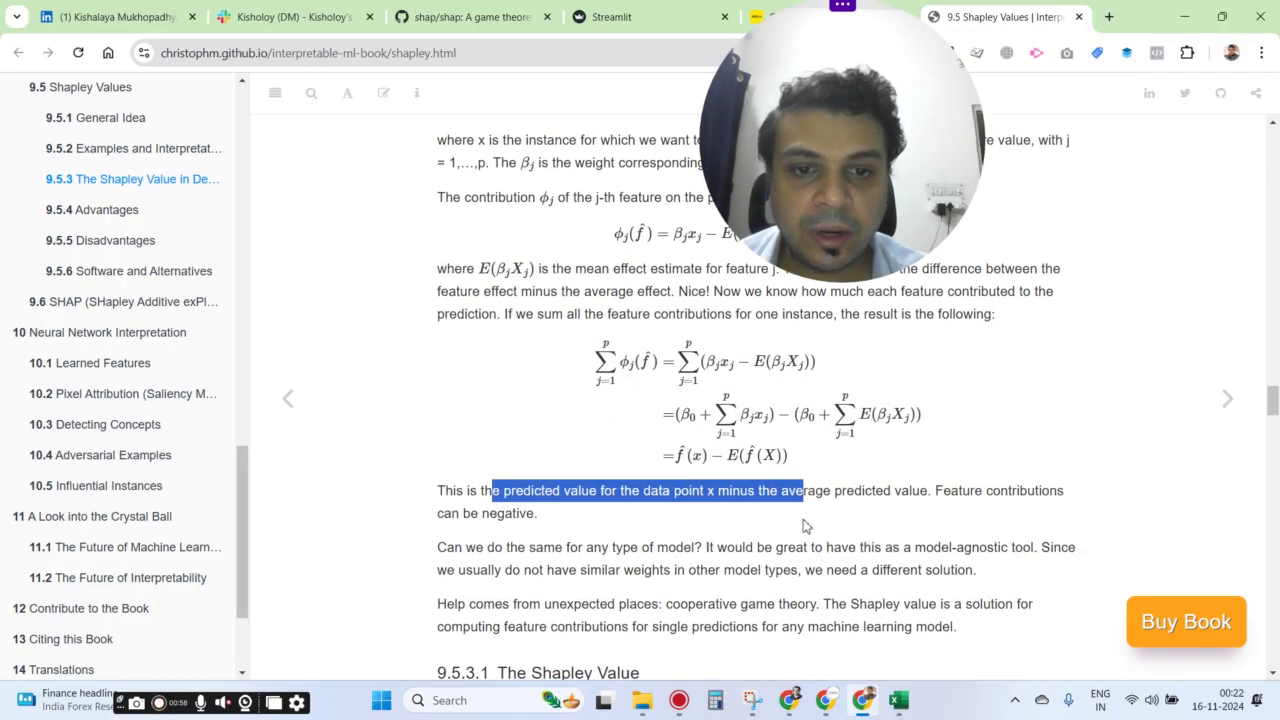
pyautogui.click(803, 525)
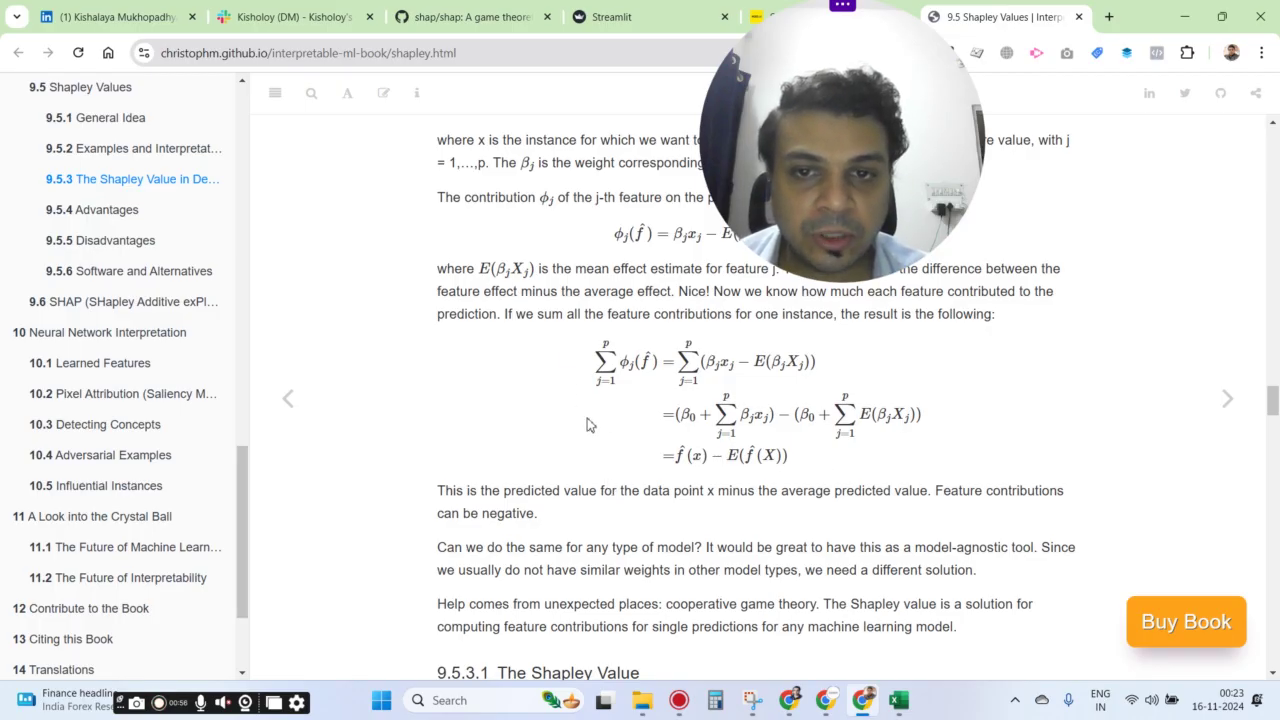
pyautogui.scroll(3, 588, 428)
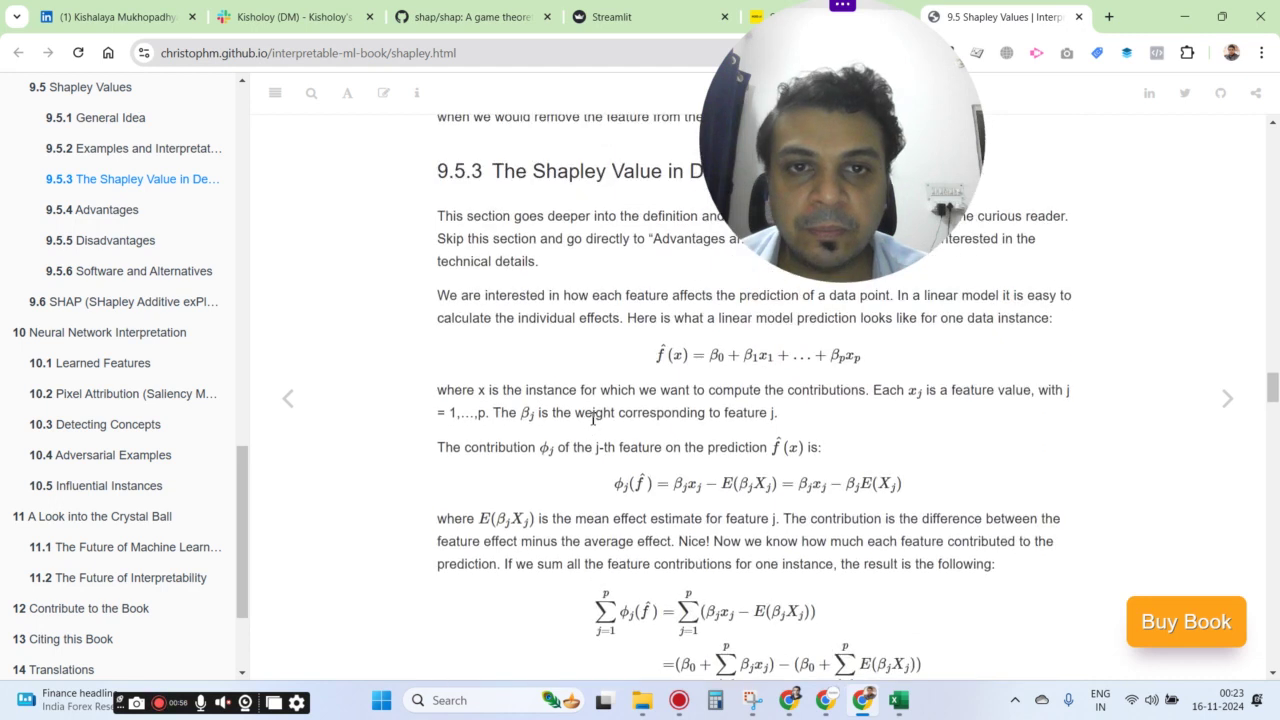
pyautogui.scroll(3, 592, 418)
pyautogui.scroll(-5, 740, 435)
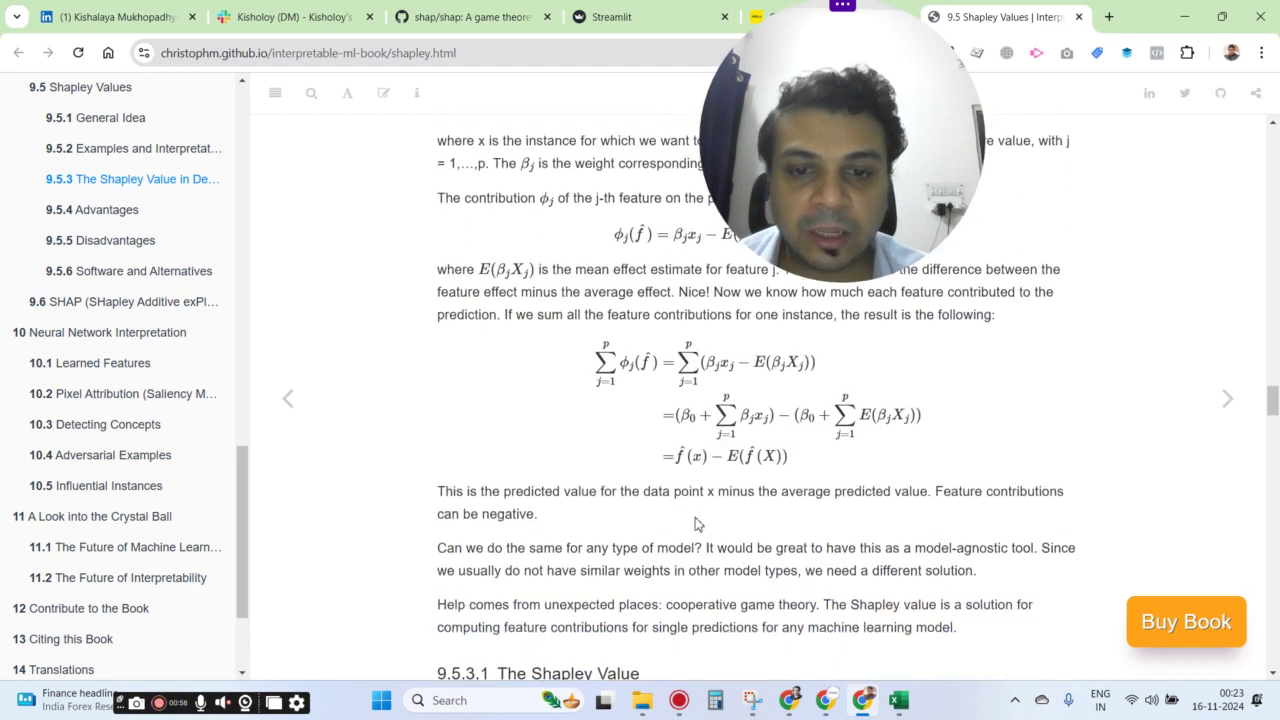
pyautogui.scroll(1, 694, 517)
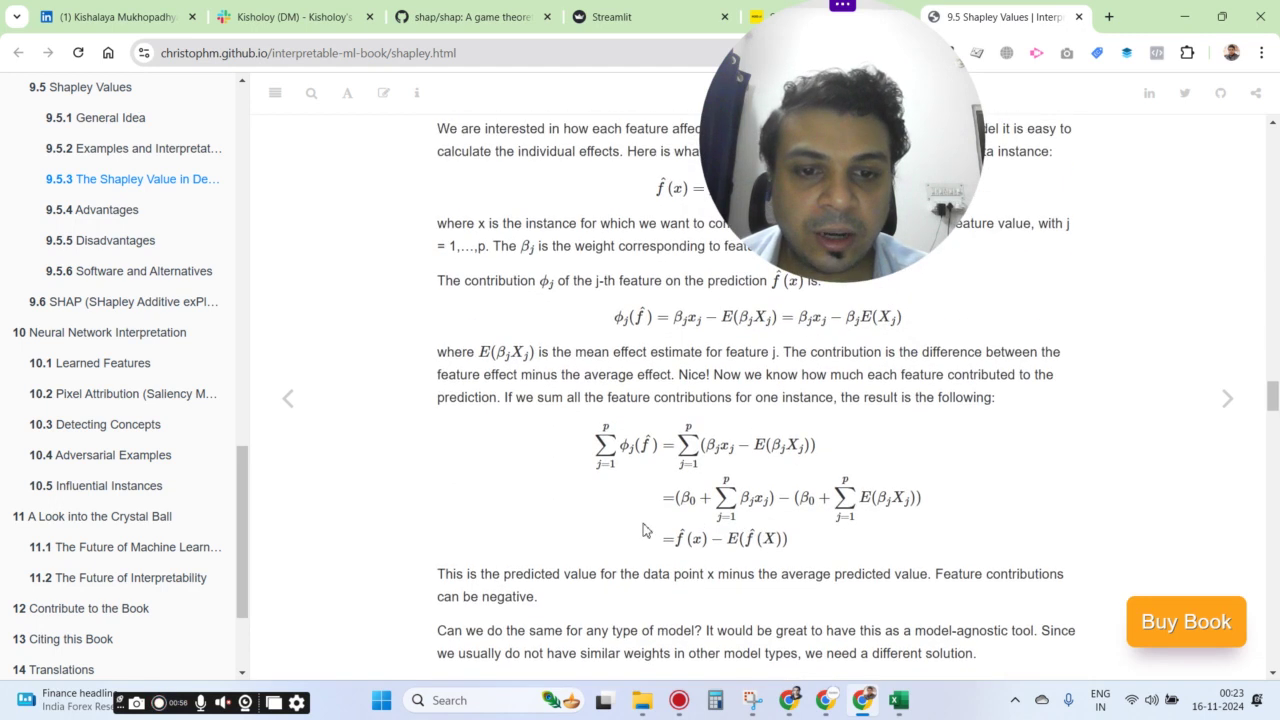
pyautogui.moveTo(850, 187); pyautogui.dragTo(935, 247)
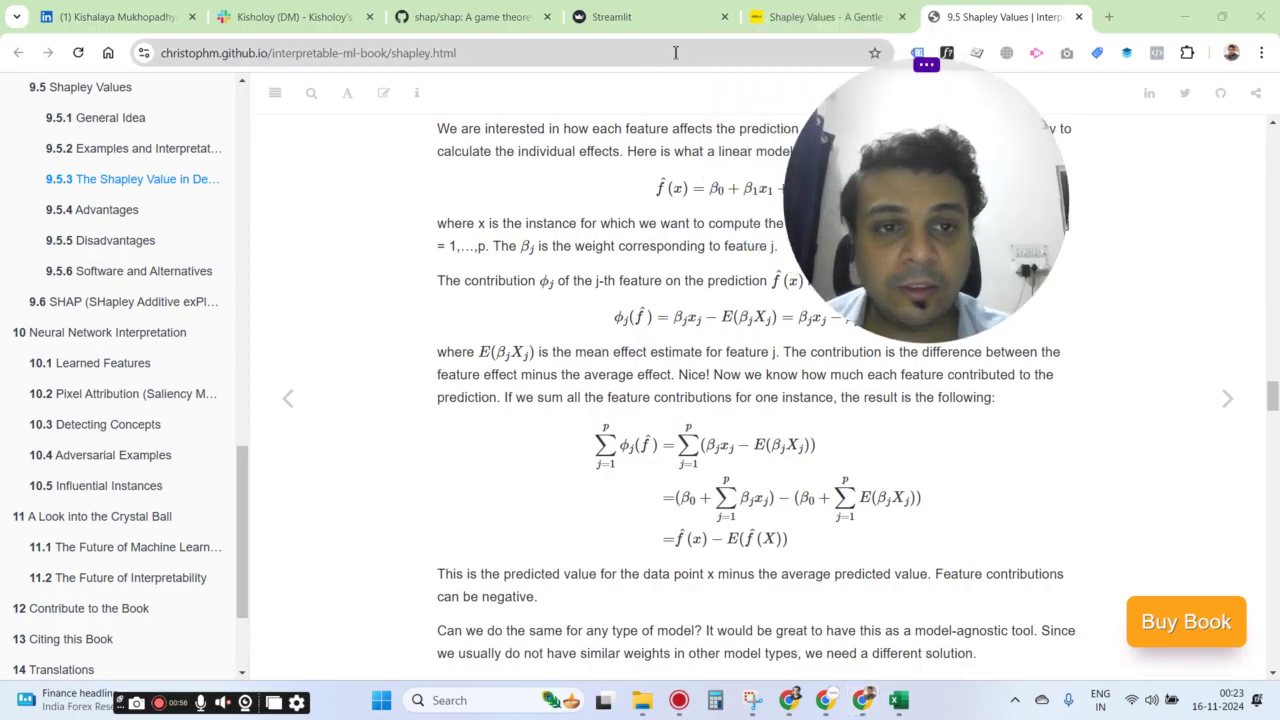
# Open the shap GitHub repository and look through its README from the SHAP introduction to the beeswarm plot example.
pyautogui.click(466, 17)
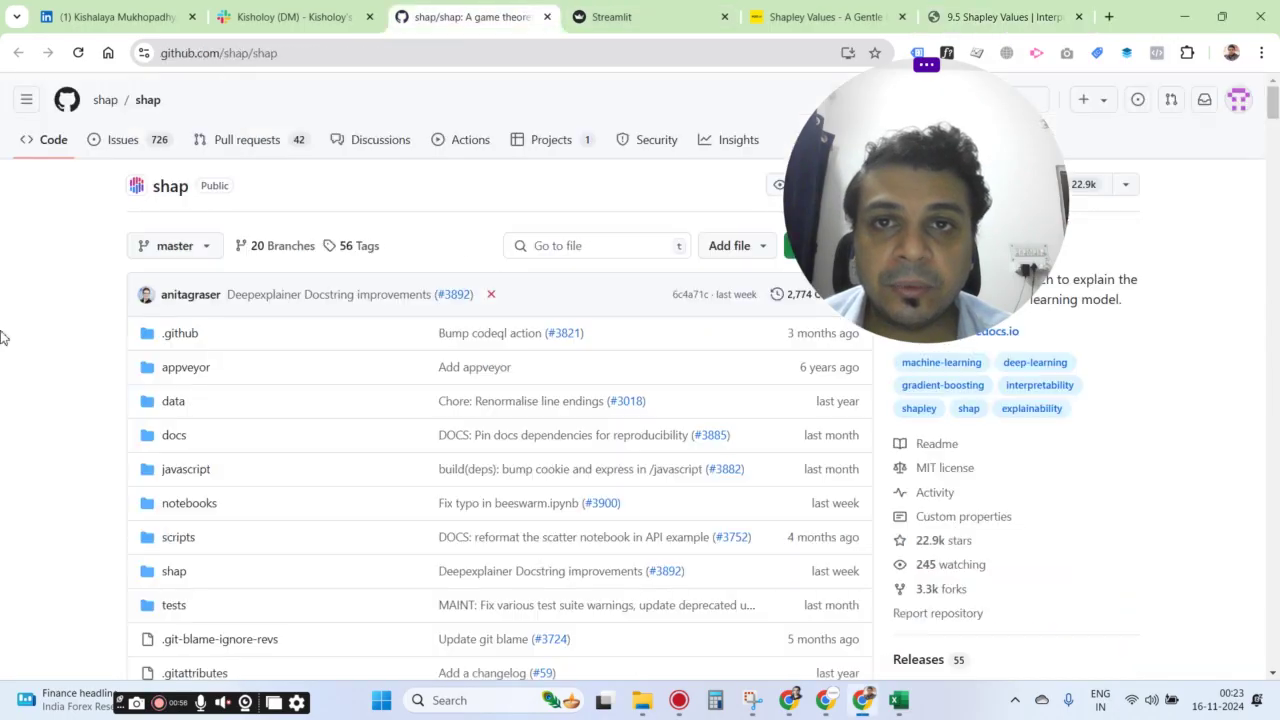
pyautogui.scroll(-10, 74, 362)
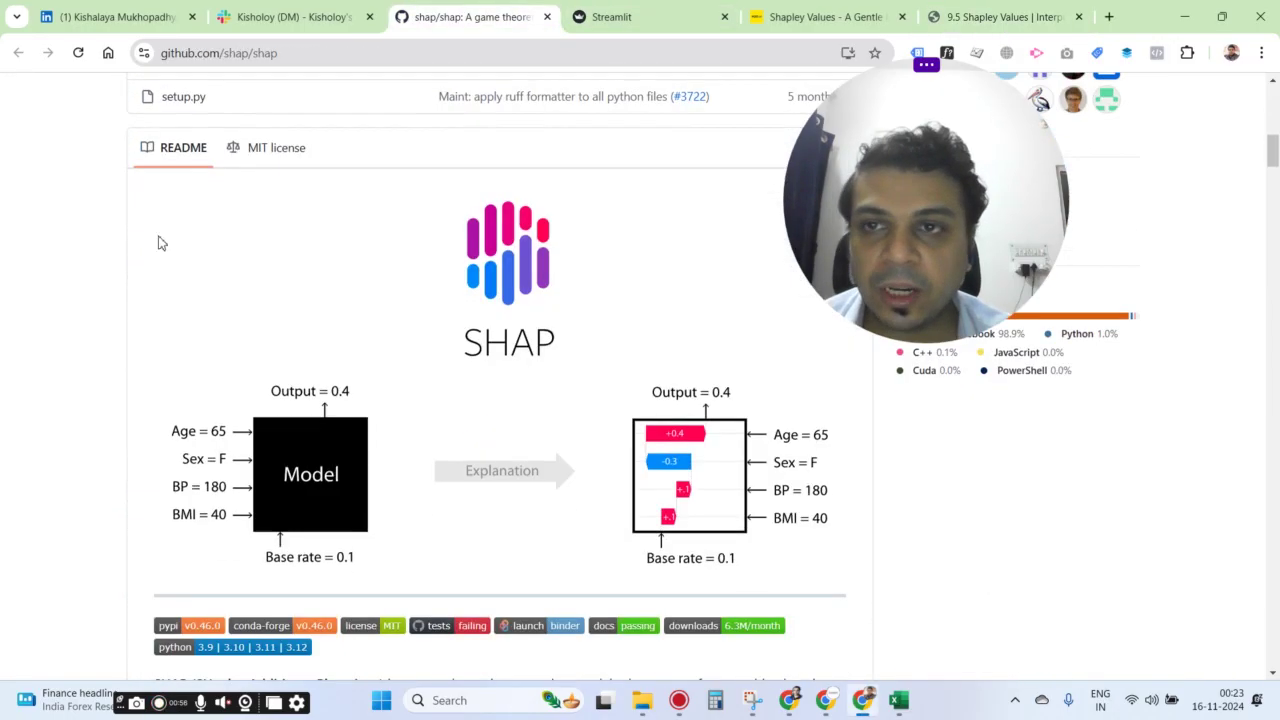
pyautogui.scroll(-4, 62, 338)
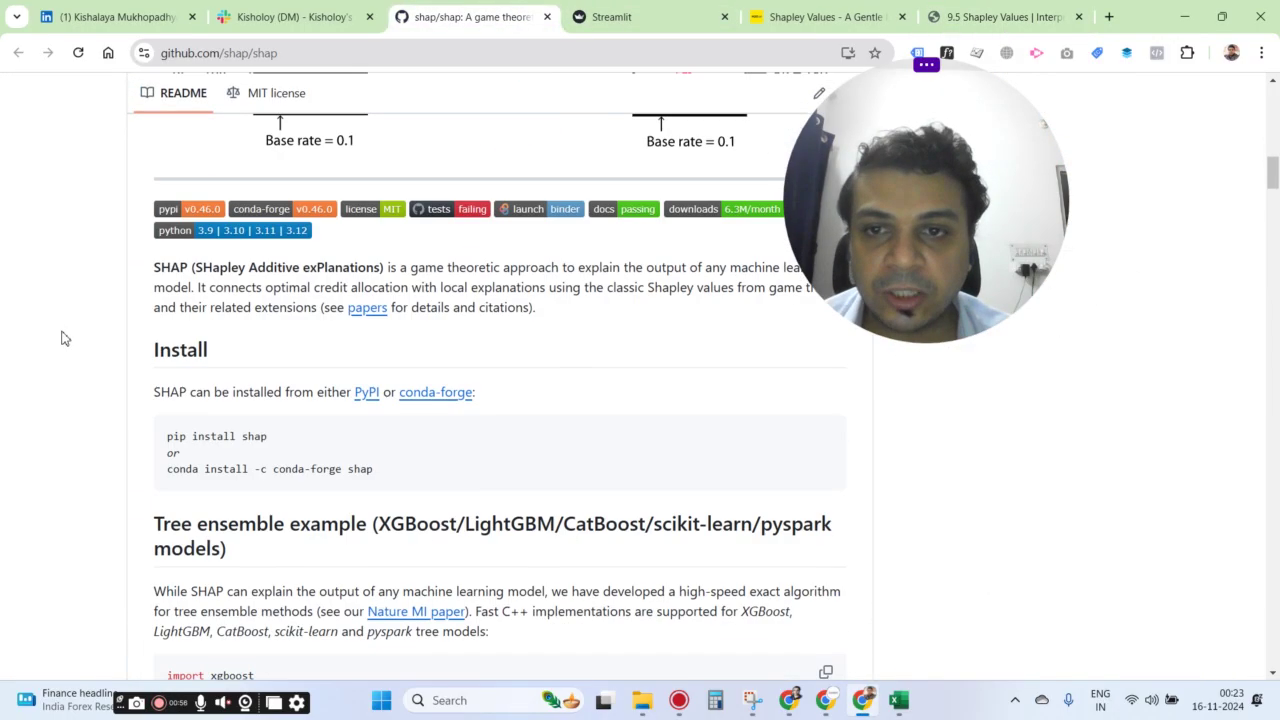
pyautogui.scroll(-10, 400, 380)
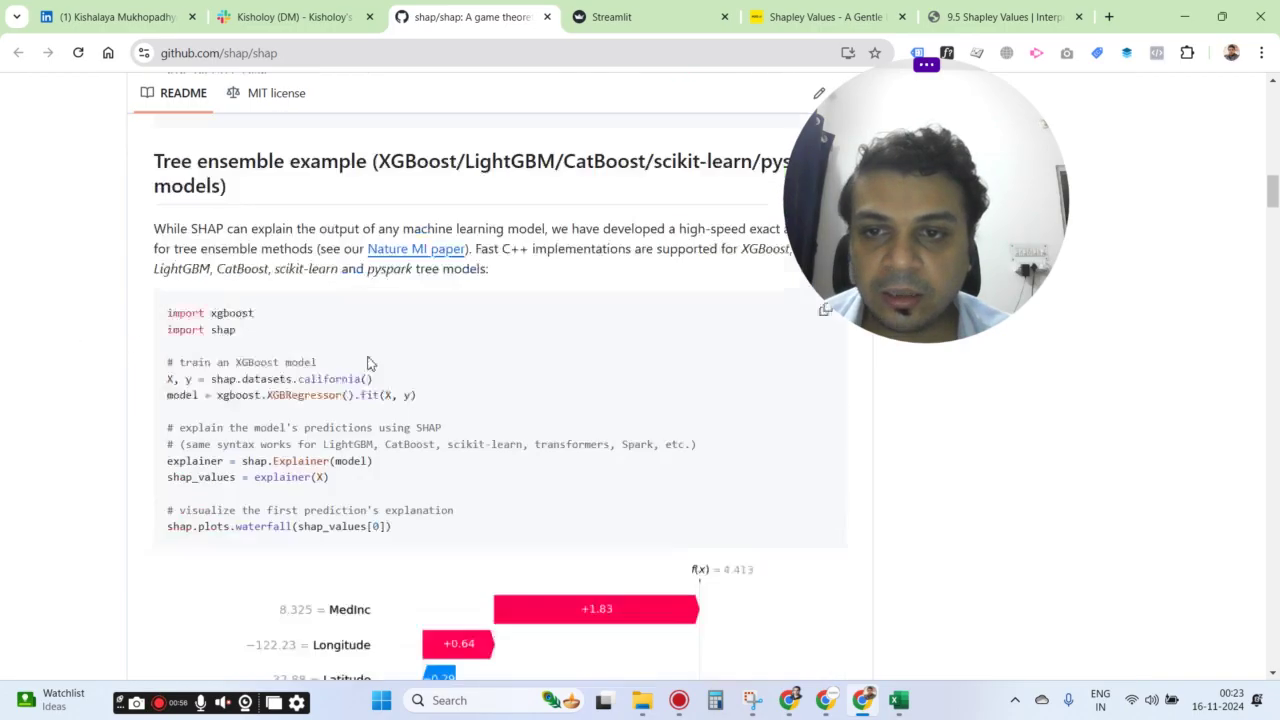
pyautogui.scroll(-15, 530, 393)
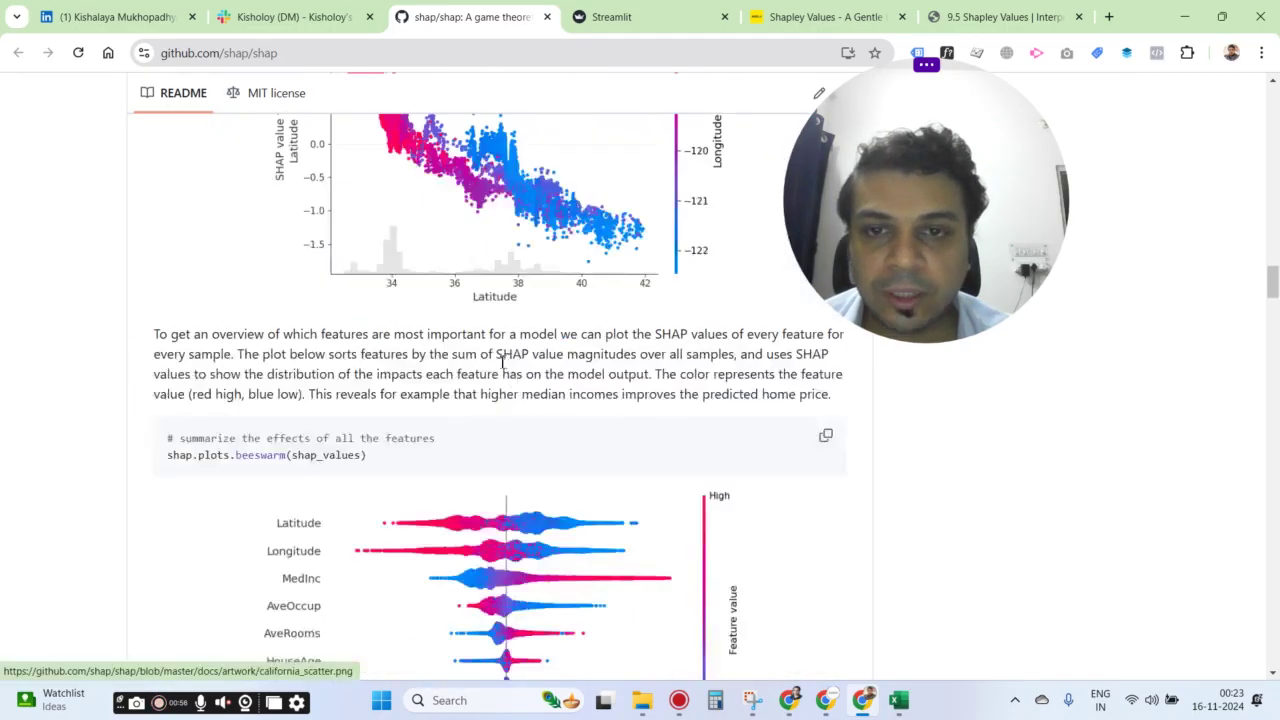
pyautogui.scroll(3, 532, 373)
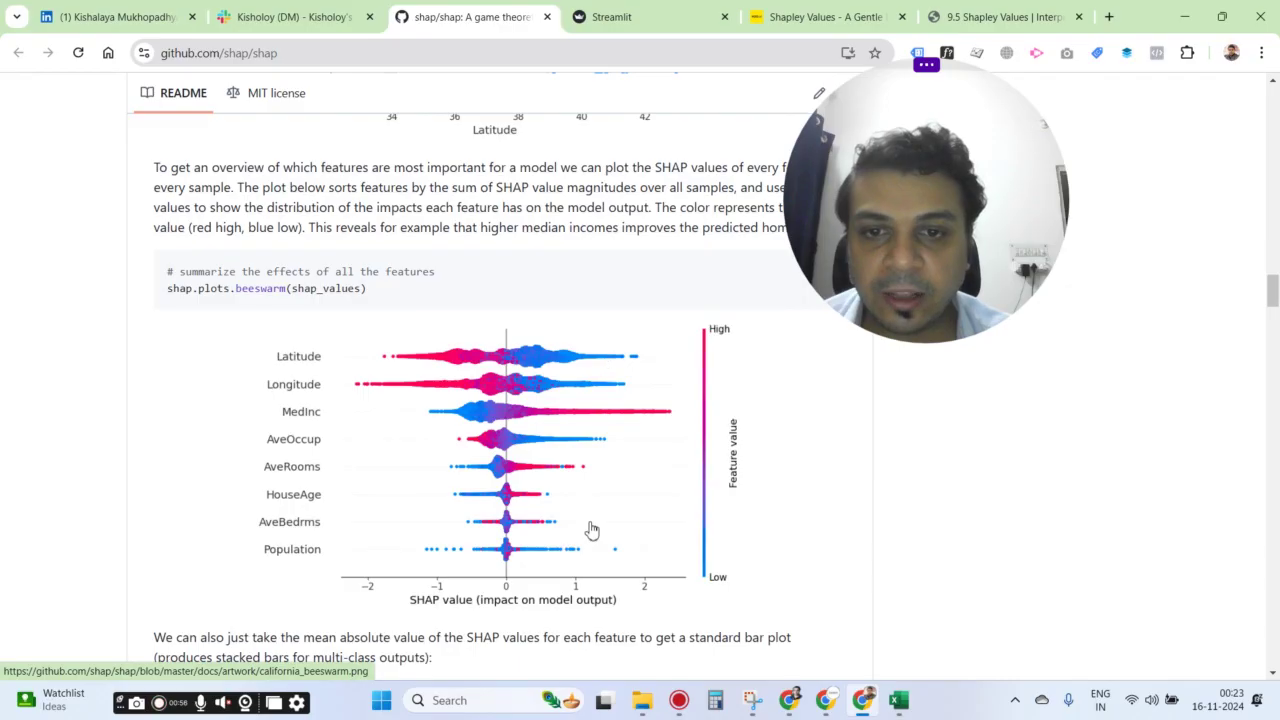
pyautogui.hotkey('ctrl', 'Tab')
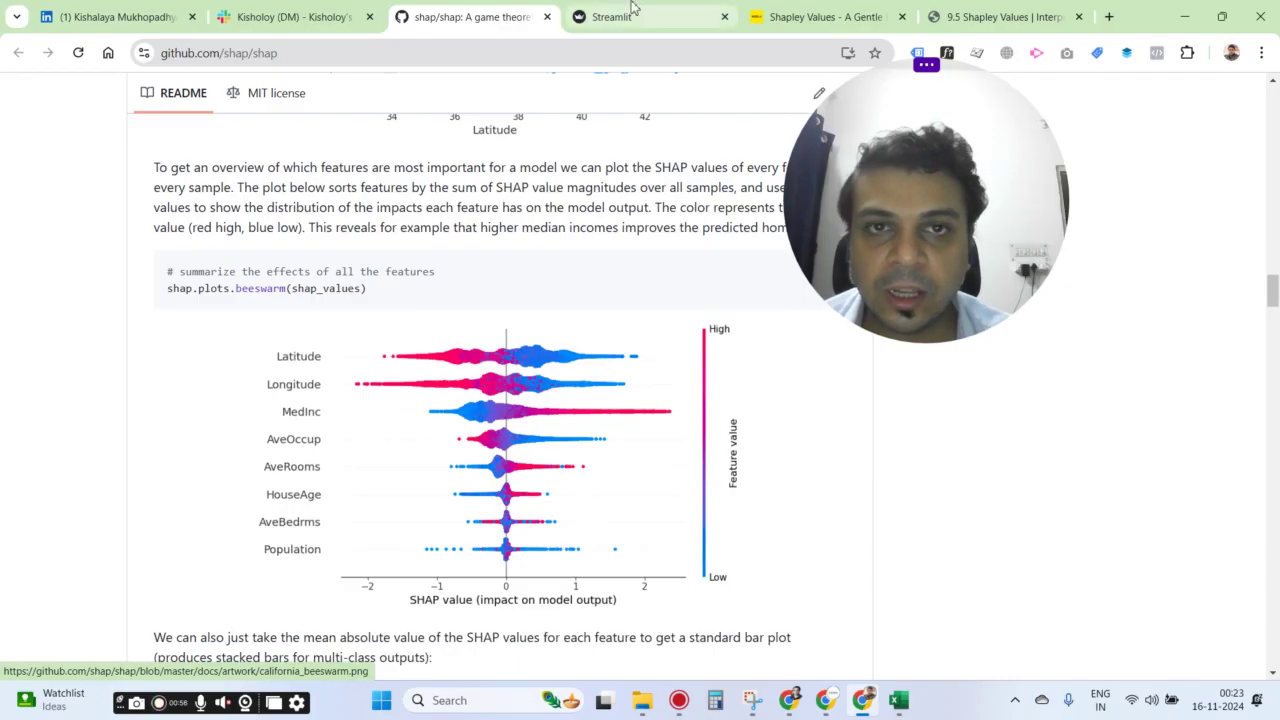
pyautogui.click(535, 17)
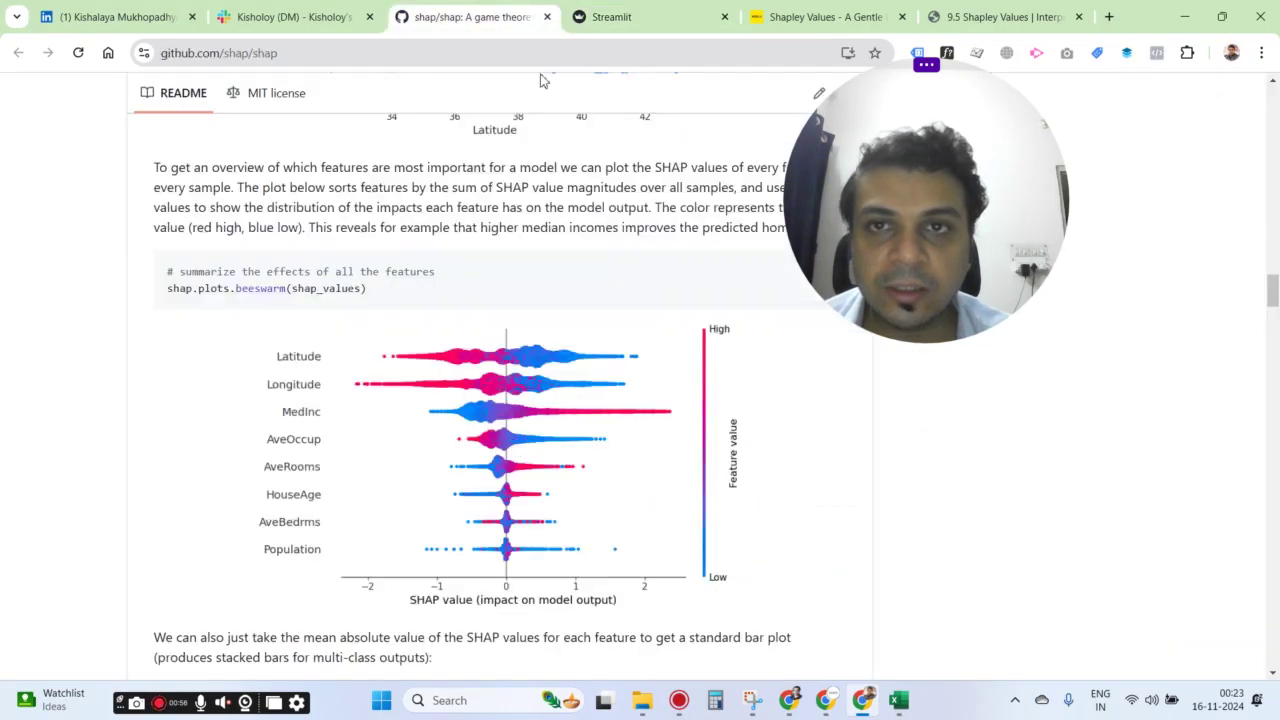
# Look over the README's text and image model explanation examples, and return to the XGBoost waterfall plot.
pyautogui.scroll(-3, 494, 455)
pyautogui.scroll(-20, 397, 486)
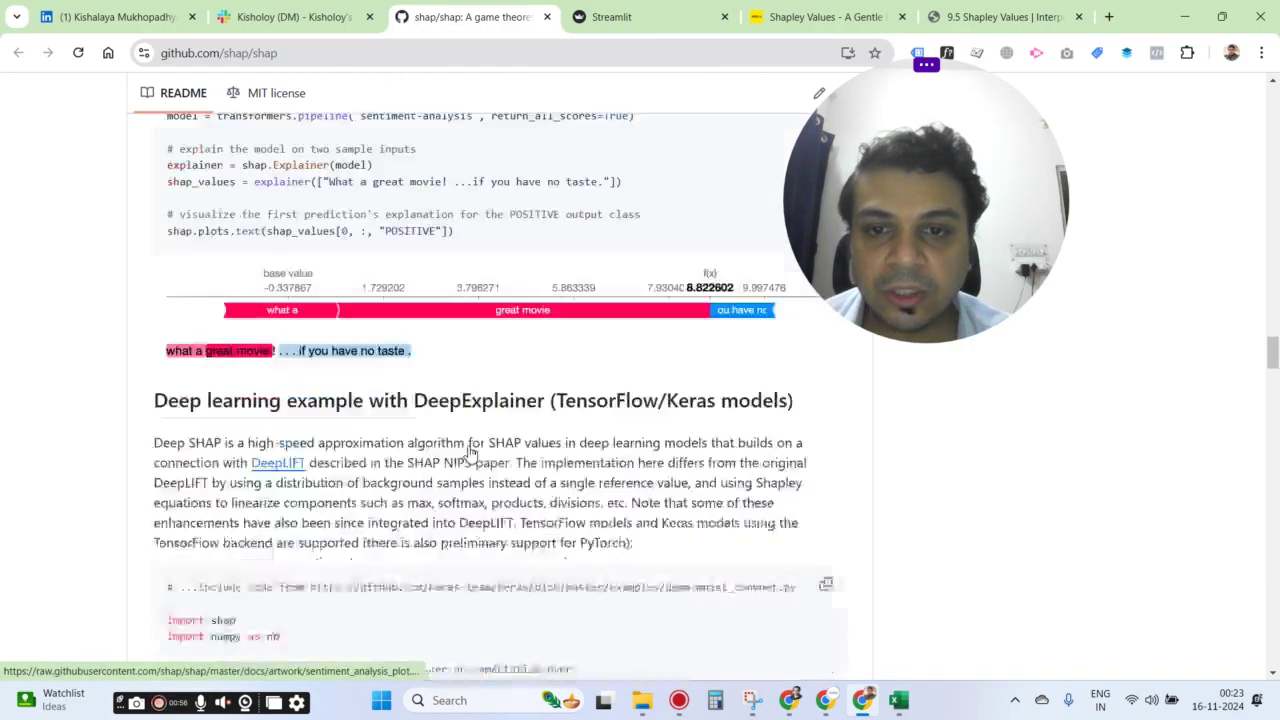
pyautogui.scroll(-10, 476, 477)
pyautogui.scroll(6, 486, 523)
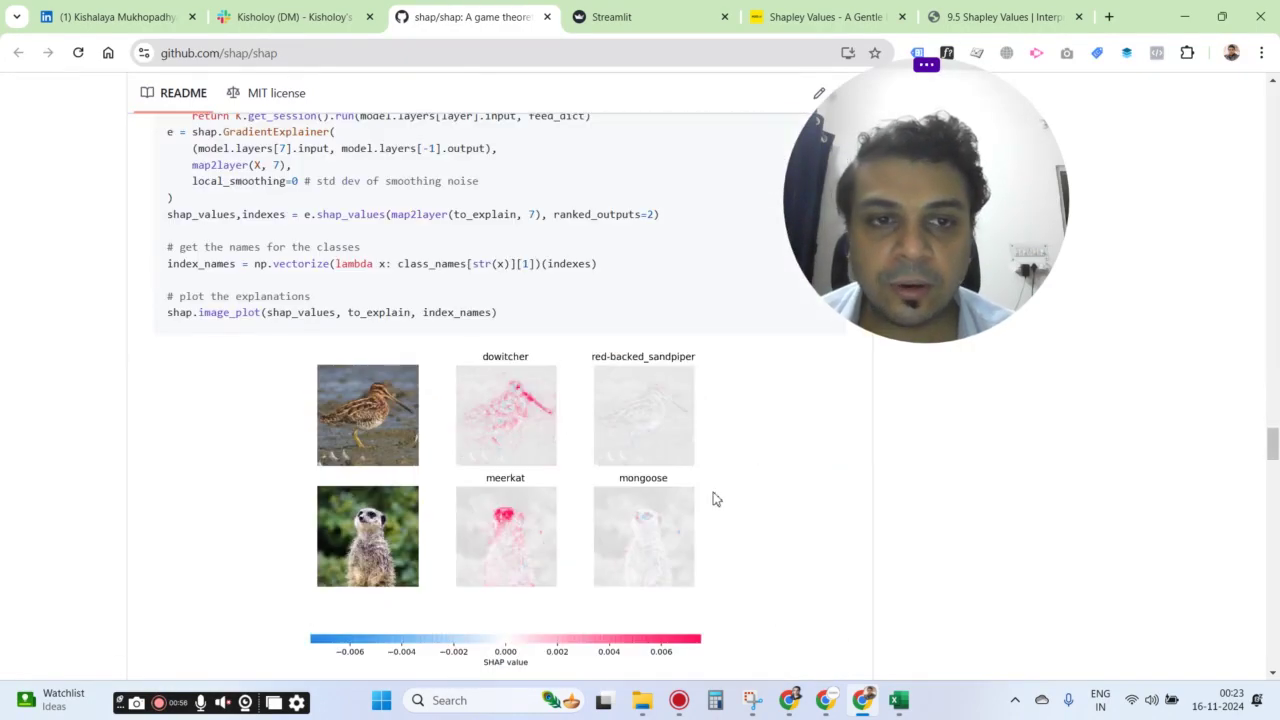
pyautogui.scroll(4, 566, 500)
pyautogui.moveTo(1274, 427); pyautogui.dragTo(1278, 273)
pyautogui.scroll(4, 809, 423)
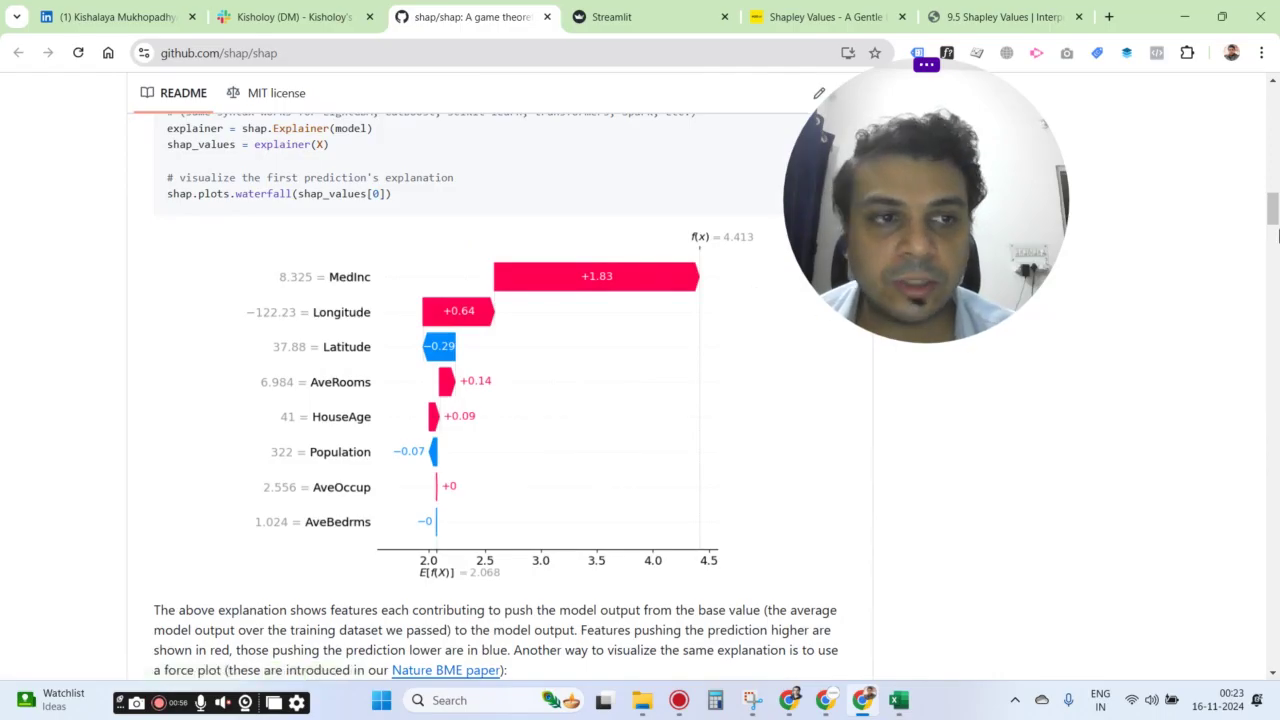
# Return to the Streamlit Feature Importance Analysis App and review its CSV upload area and uploaded dataset preview.
pyautogui.moveTo(1272, 212); pyautogui.dragTo(1268, 95)
pyautogui.click(597, 10)
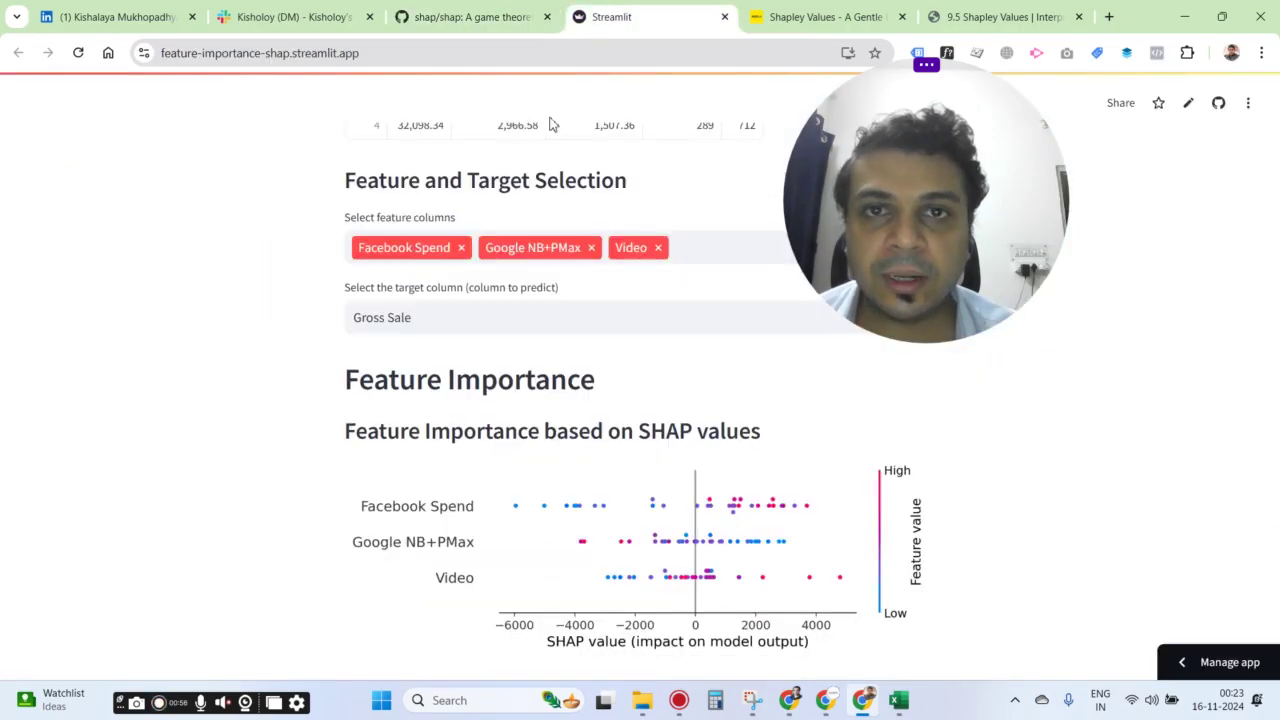
pyautogui.moveTo(1017, 203); pyautogui.dragTo(224, 158)
pyautogui.scroll(5, 643, 465)
pyautogui.scroll(2, 643, 465)
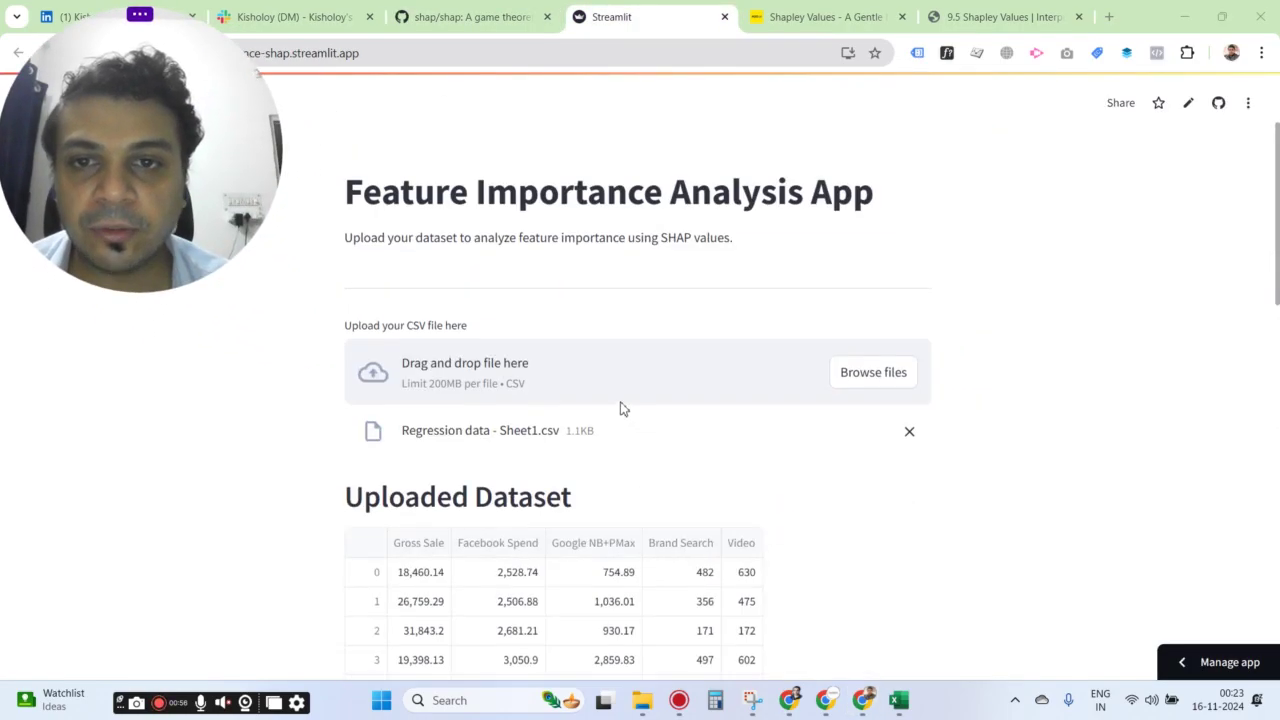
pyautogui.moveTo(226, 109); pyautogui.dragTo(1151, 109)
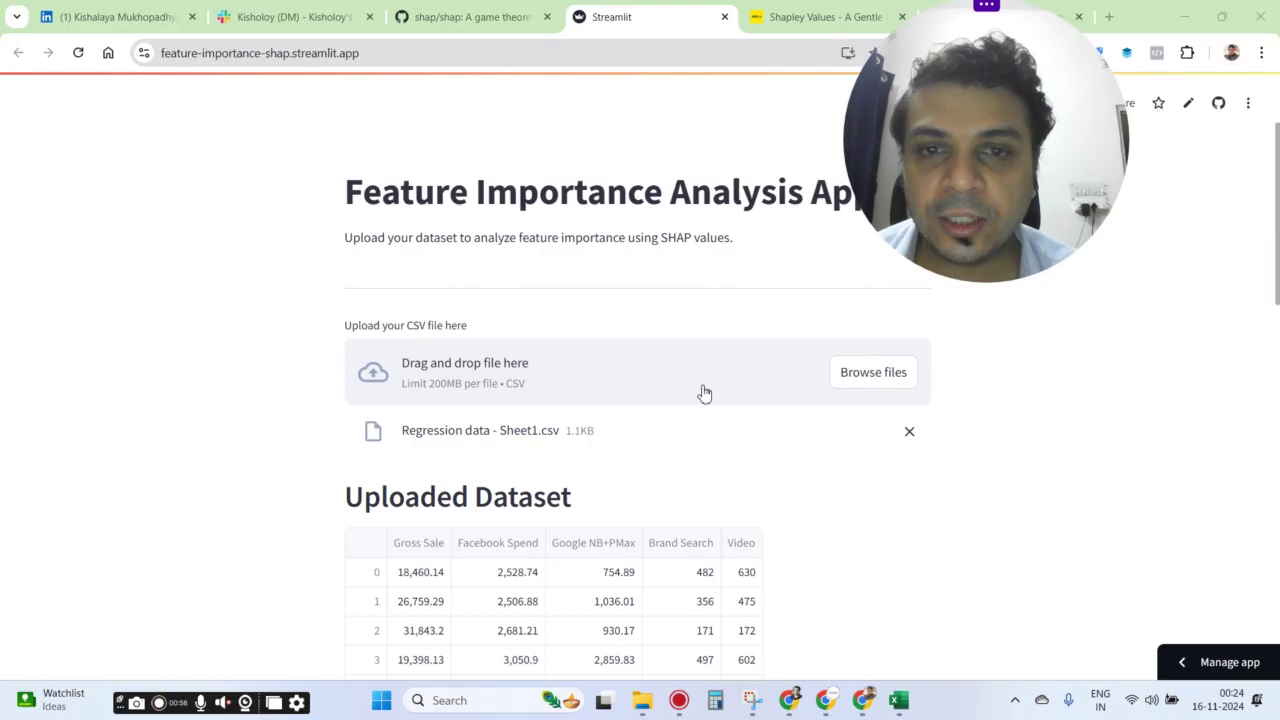
# Switch to the Regression data workbook in Excel and highlight the channel columns from Facebook Spend through Video.
pyautogui.hotkey('alt', 'Tab')
pyautogui.moveTo(200, 194); pyautogui.dragTo(620, 200)
pyautogui.click(666, 260)
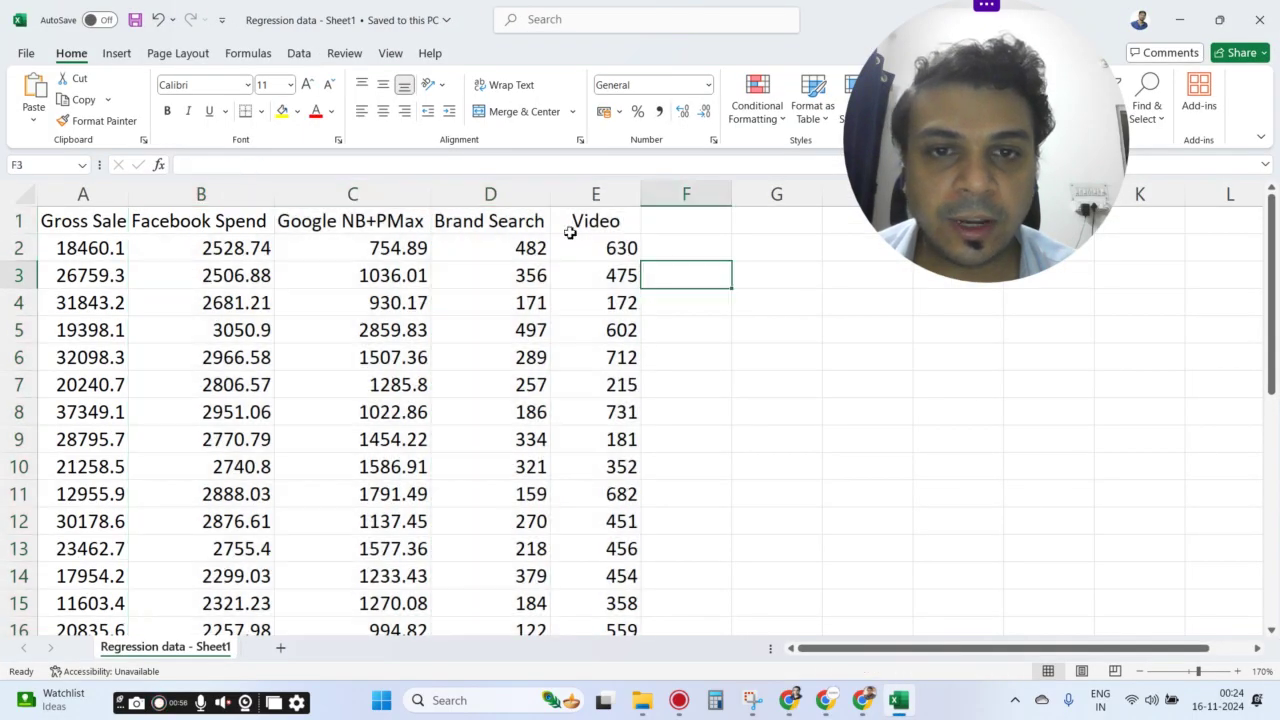
pyautogui.moveTo(200, 194); pyautogui.dragTo(591, 252)
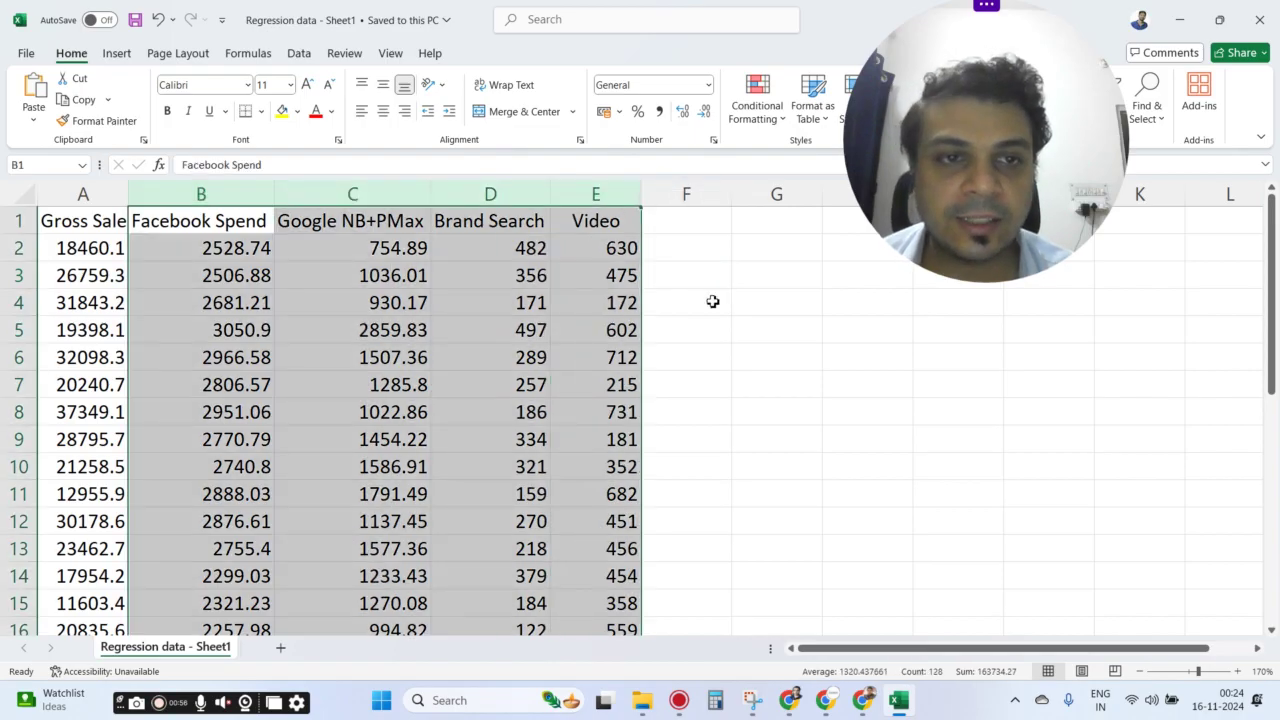
pyautogui.click(709, 300)
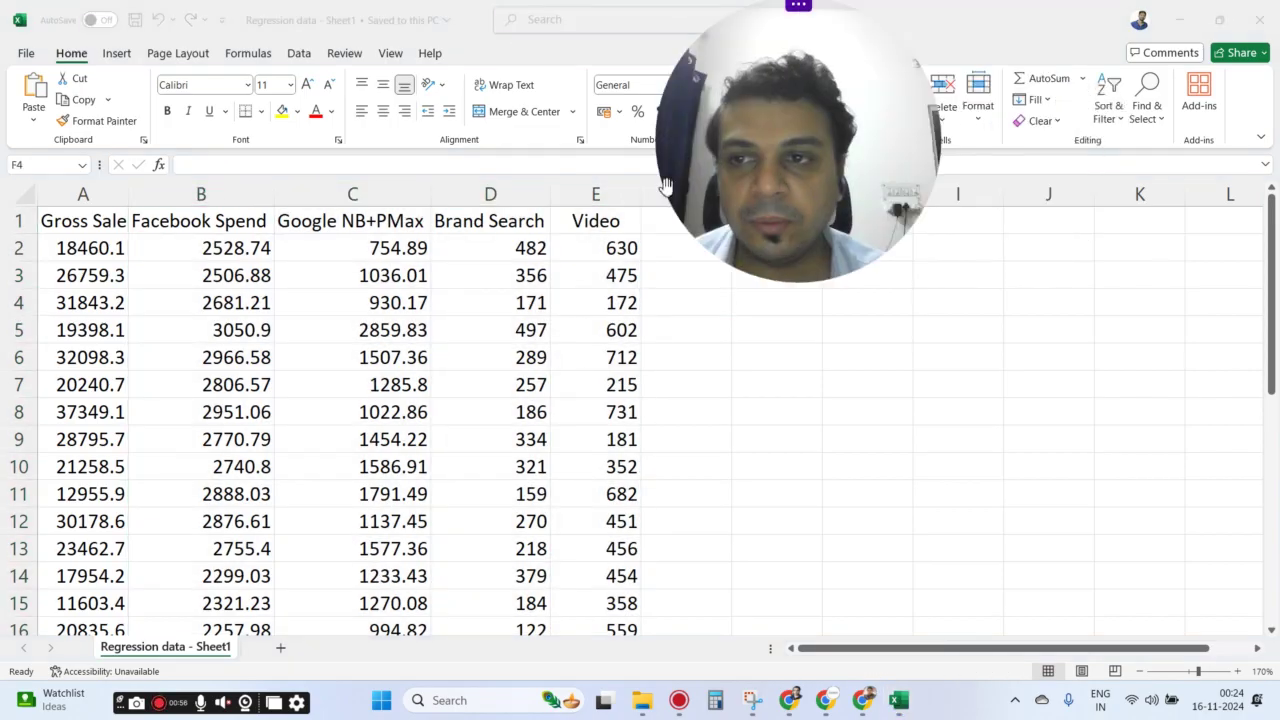
# Highlight the Gross Sale column as the target variable, finishing on its header cell.
pyautogui.click(72, 186)
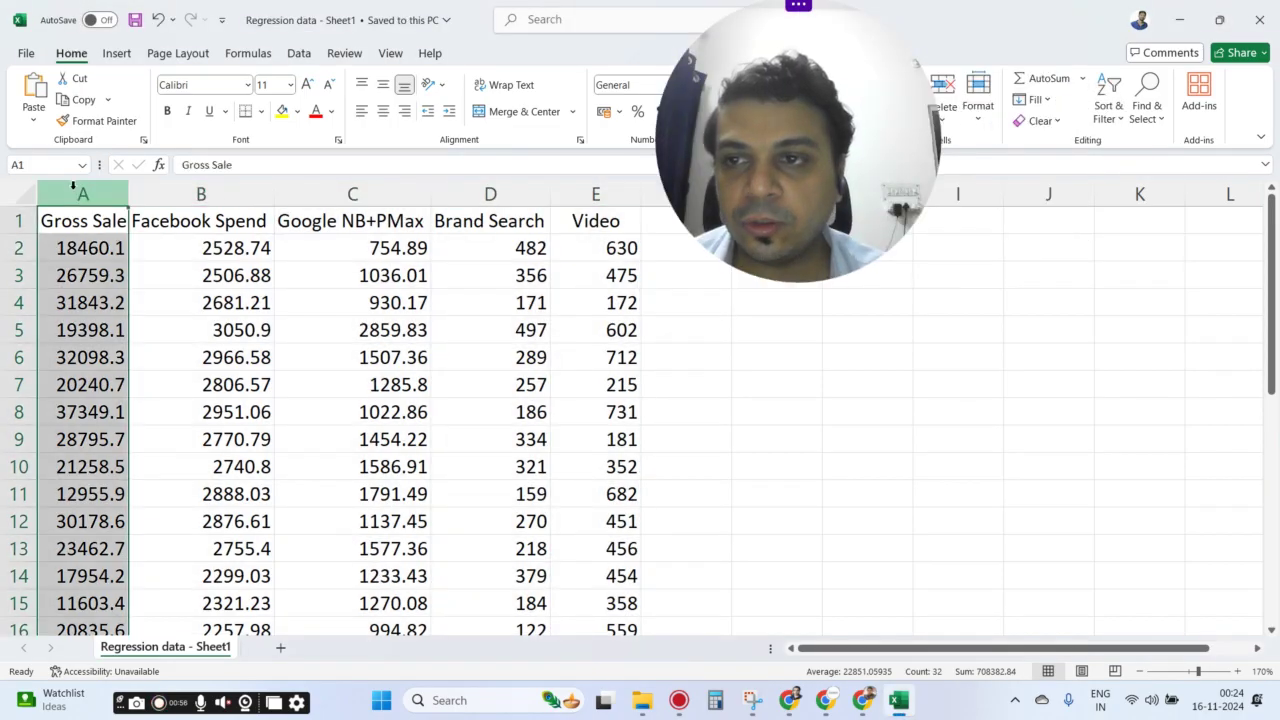
pyautogui.click(355, 272)
pyautogui.click(85, 195)
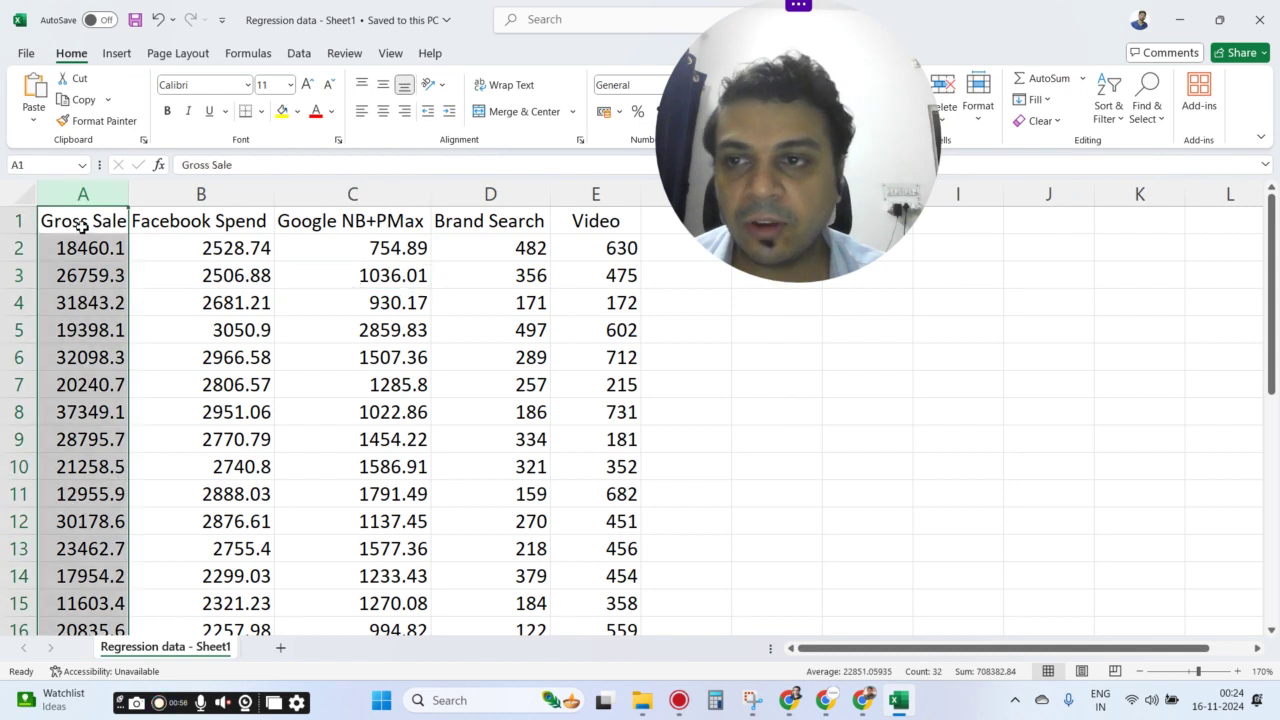
pyautogui.click(105, 221)
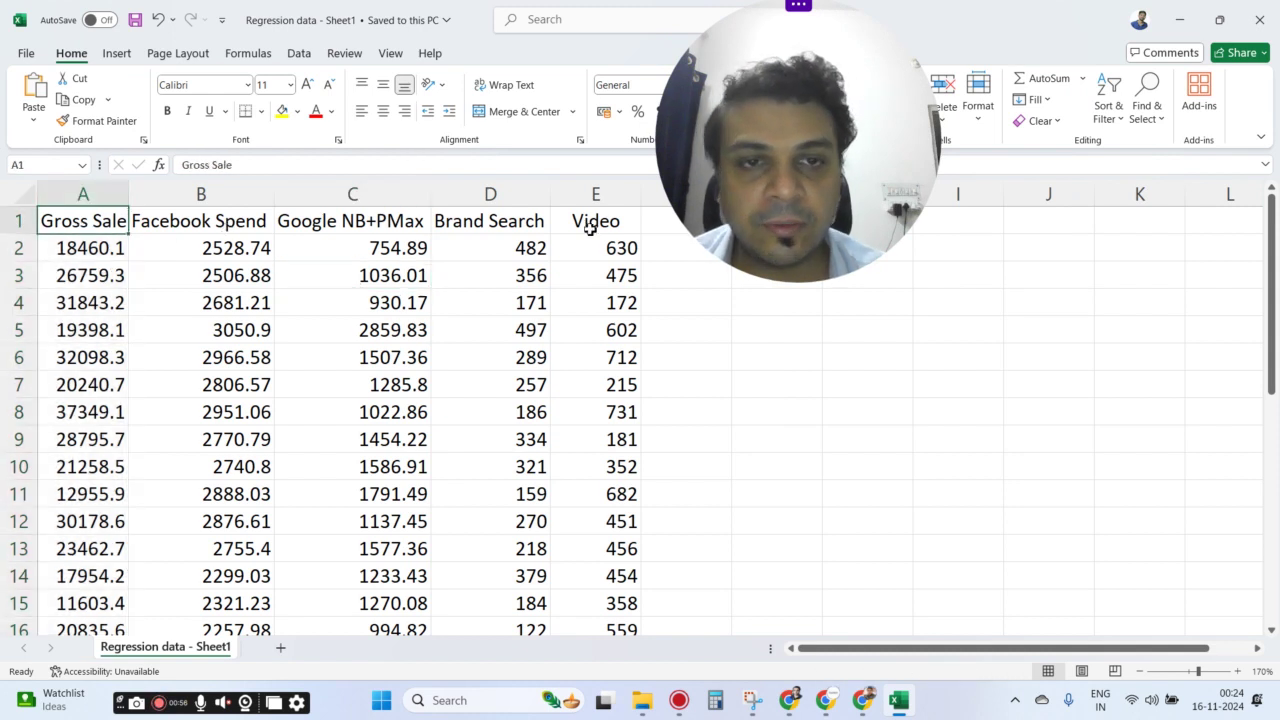
# Switch back to the Streamlit app and examine the feature and target selection and the SHAP plots for Facebook Spend, Google NB+PMax and Video.
pyautogui.click(864, 701)
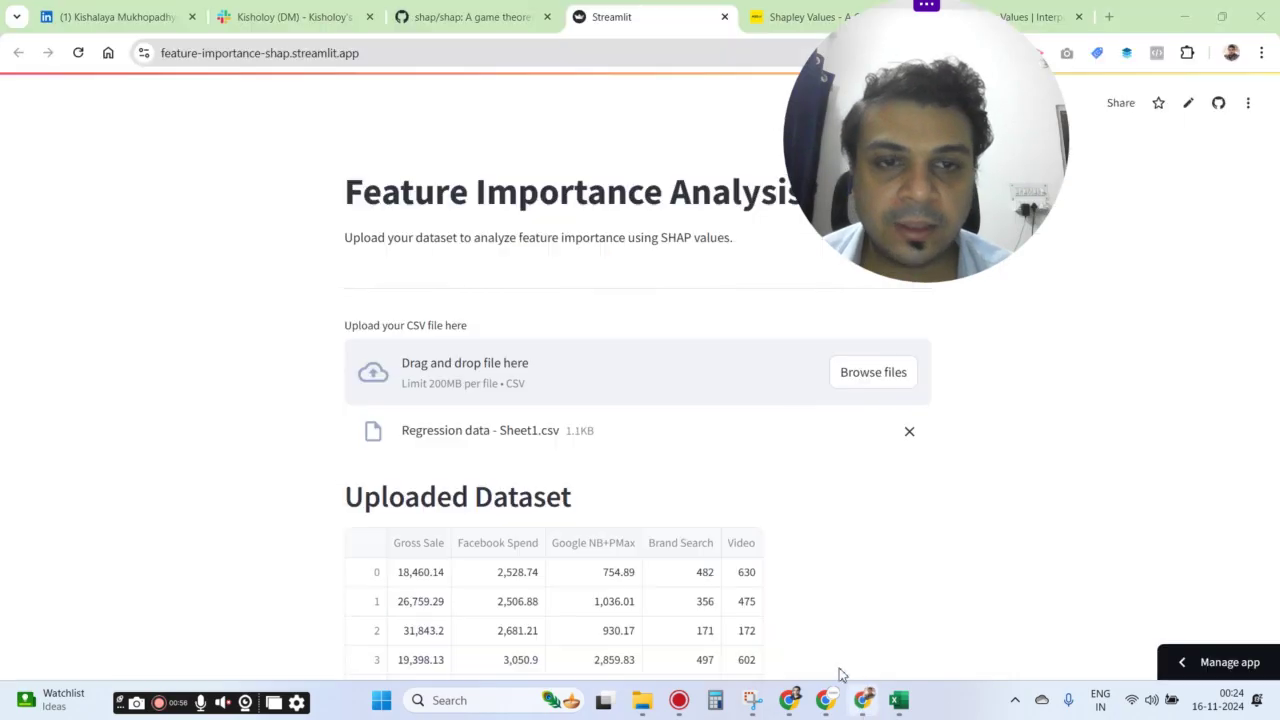
pyautogui.scroll(-3, 590, 499)
pyautogui.scroll(-2, 632, 500)
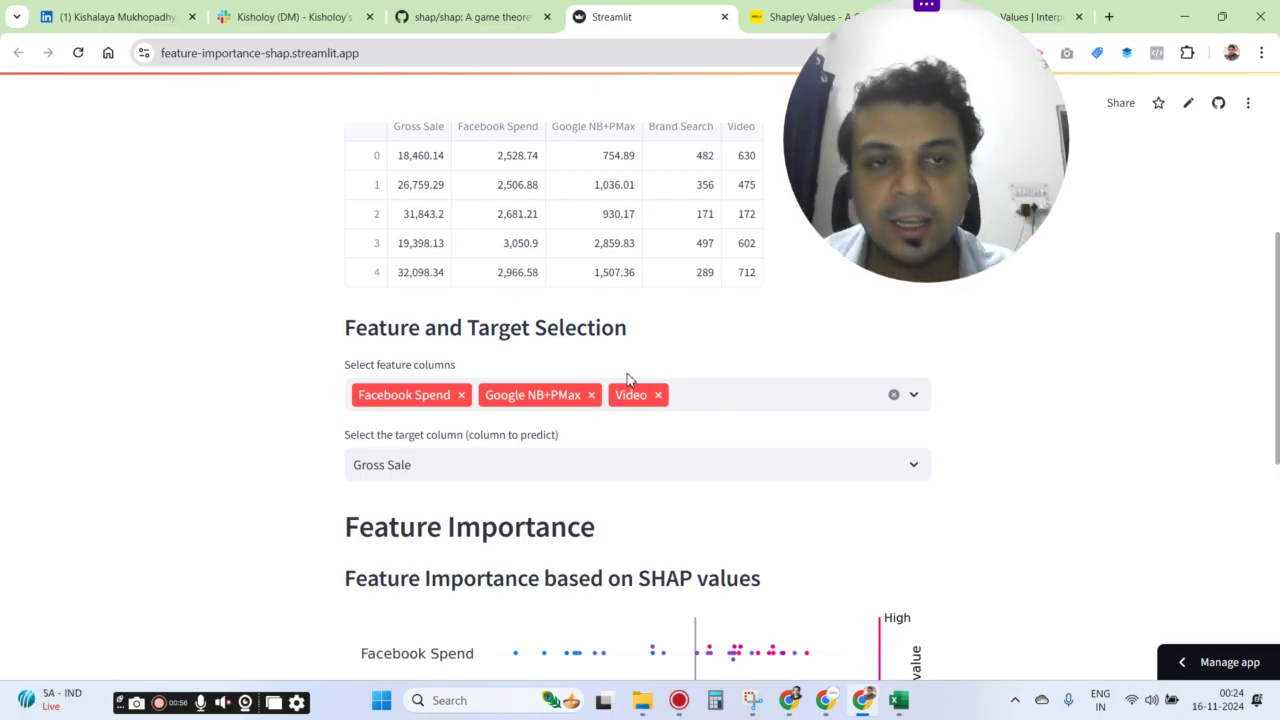
pyautogui.scroll(-3, 624, 390)
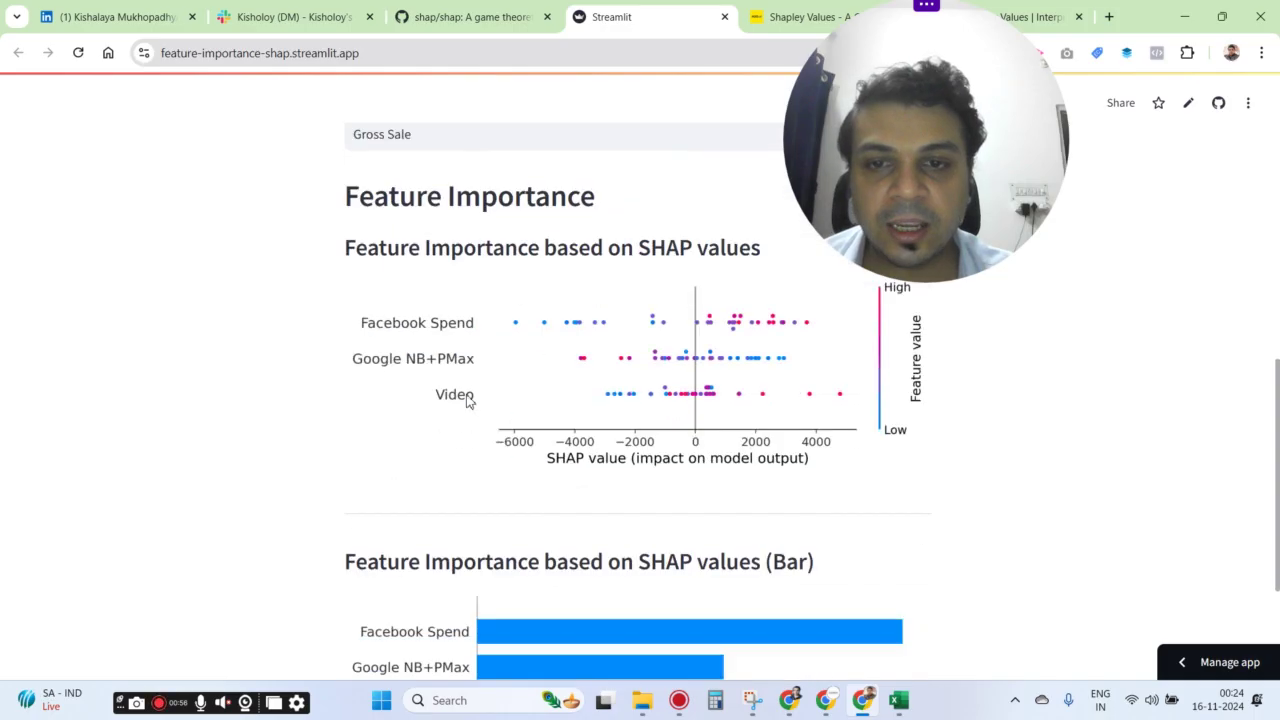
pyautogui.scroll(-2, 750, 484)
pyautogui.scroll(2, 750, 484)
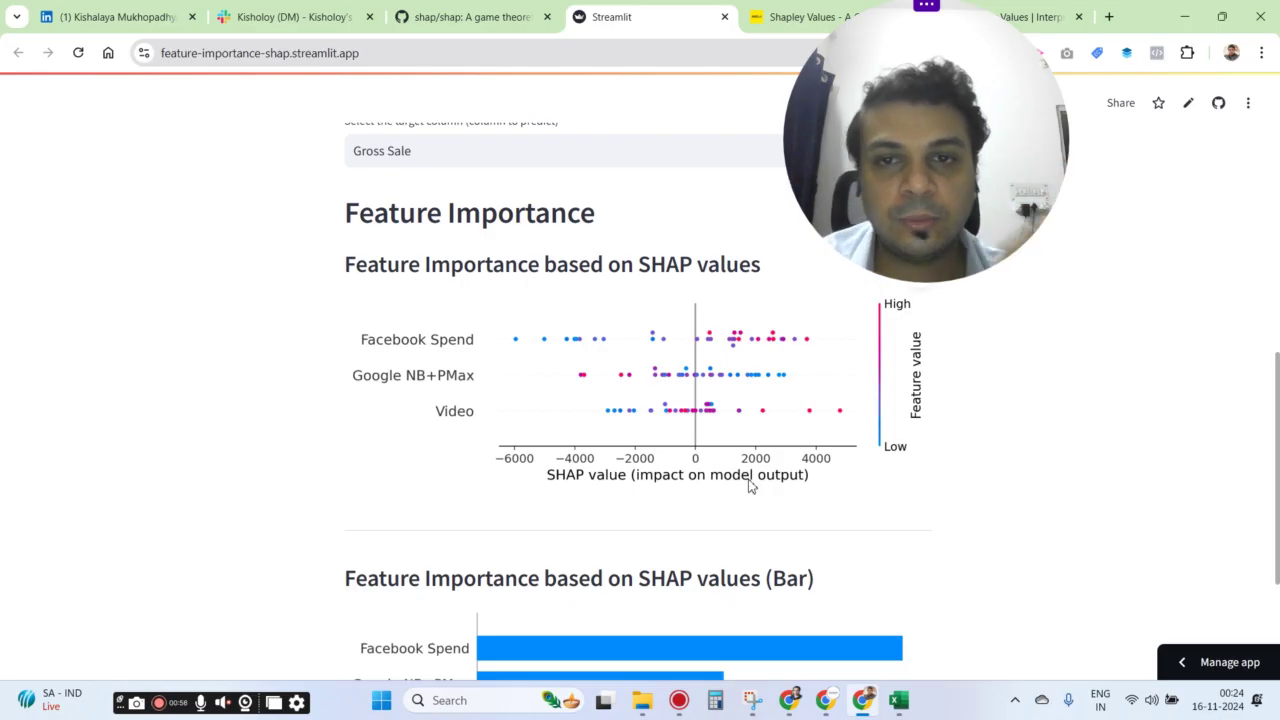
pyautogui.moveTo(942, 234); pyautogui.dragTo(636, 264)
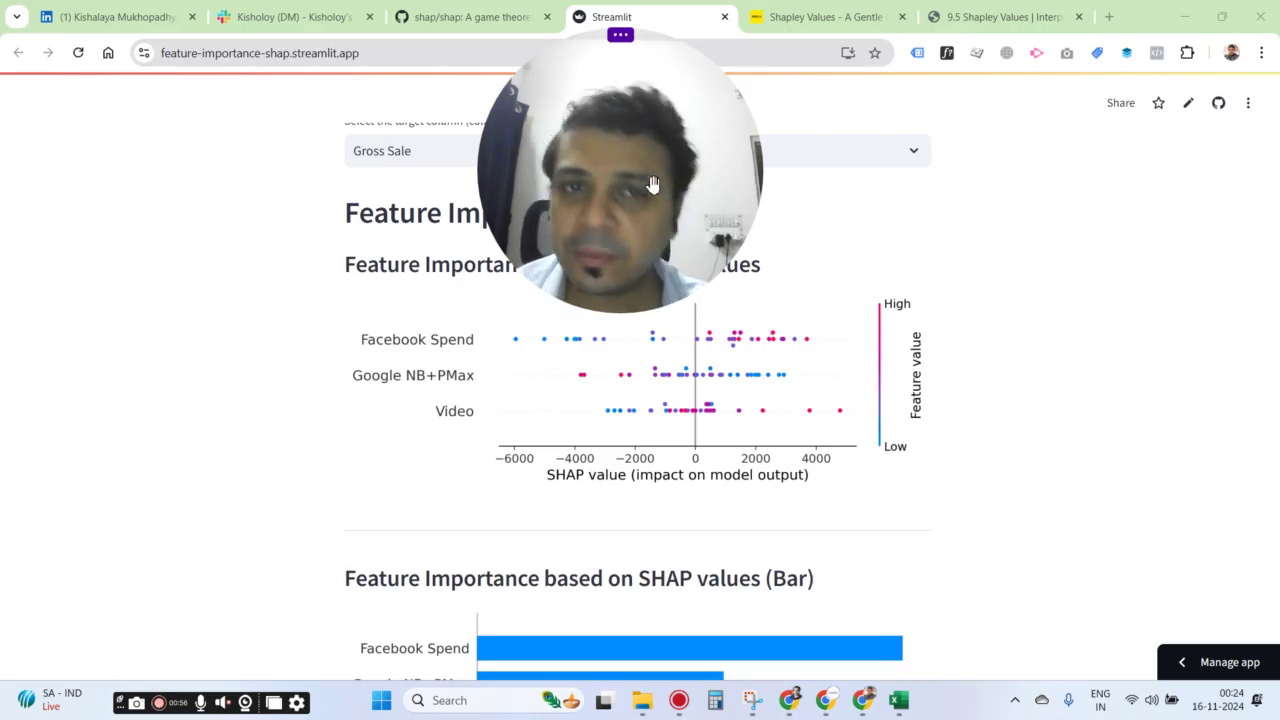
pyautogui.moveTo(686, 188); pyautogui.dragTo(741, 192)
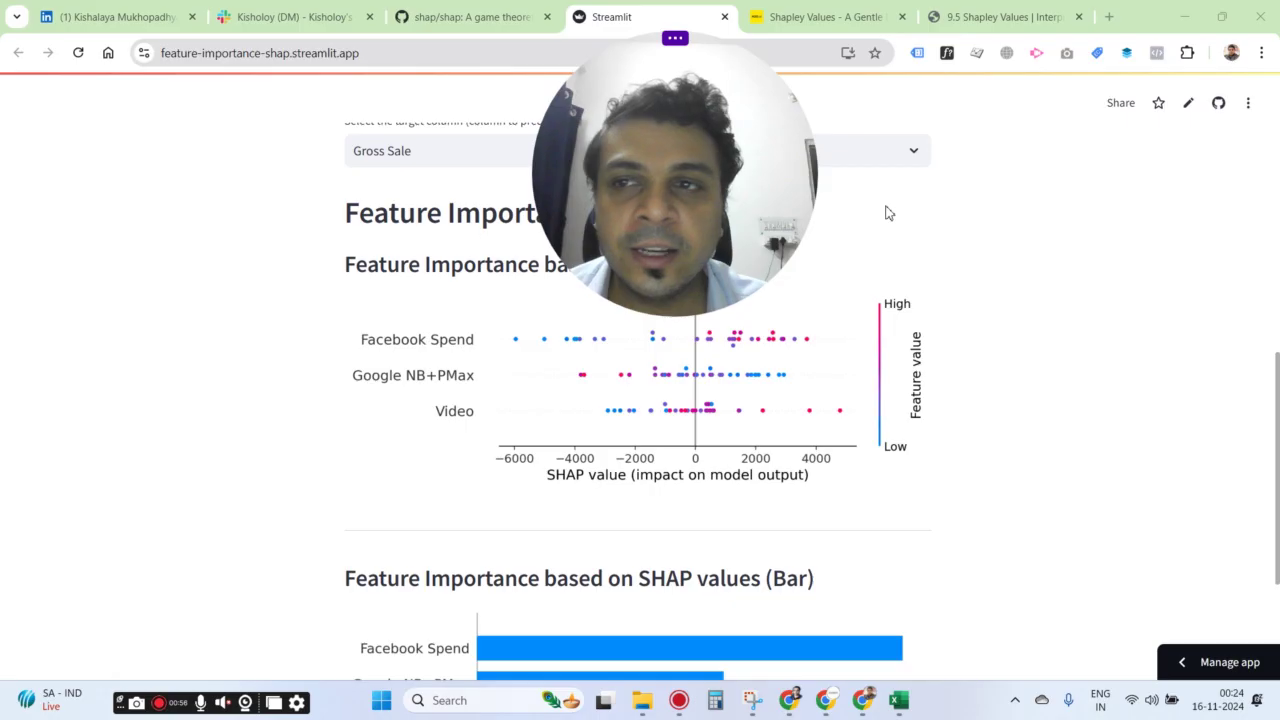